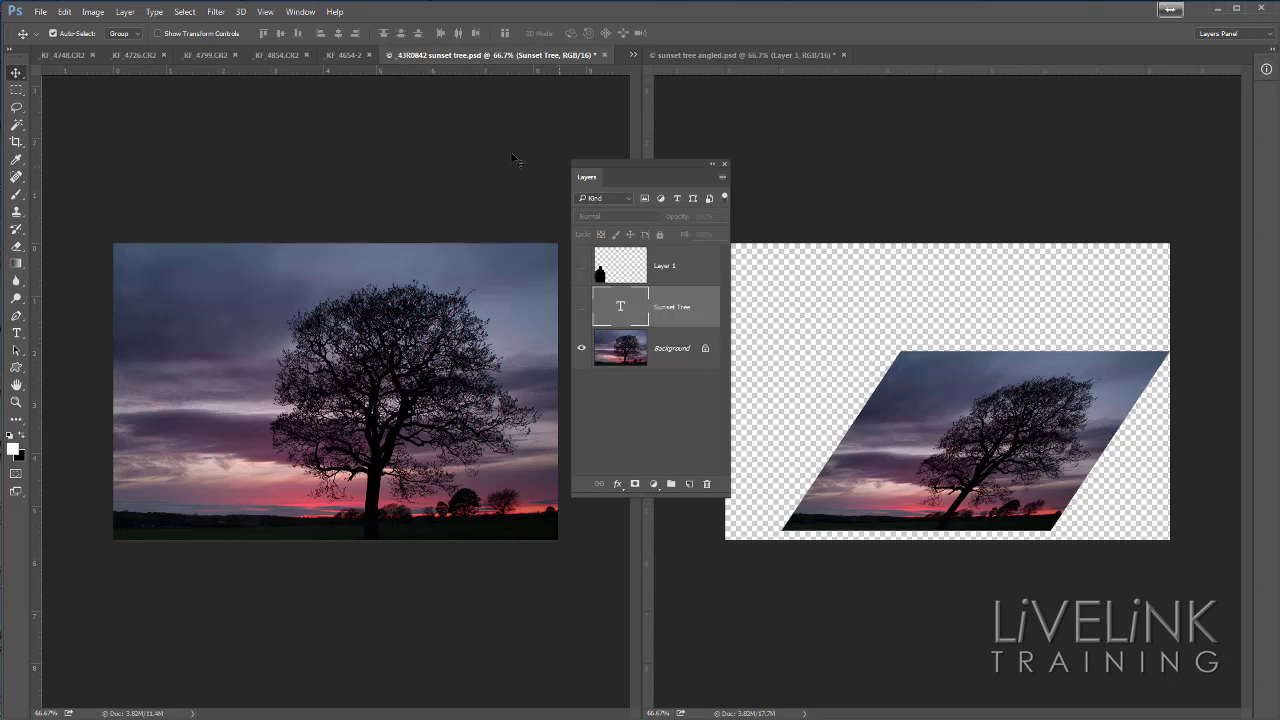
Compare the layer stacks of the flat sunset tree and the sunset tree angled documents, including the flat image's Background layer
{"action": "left_click", "coordinate": [419, 175]}
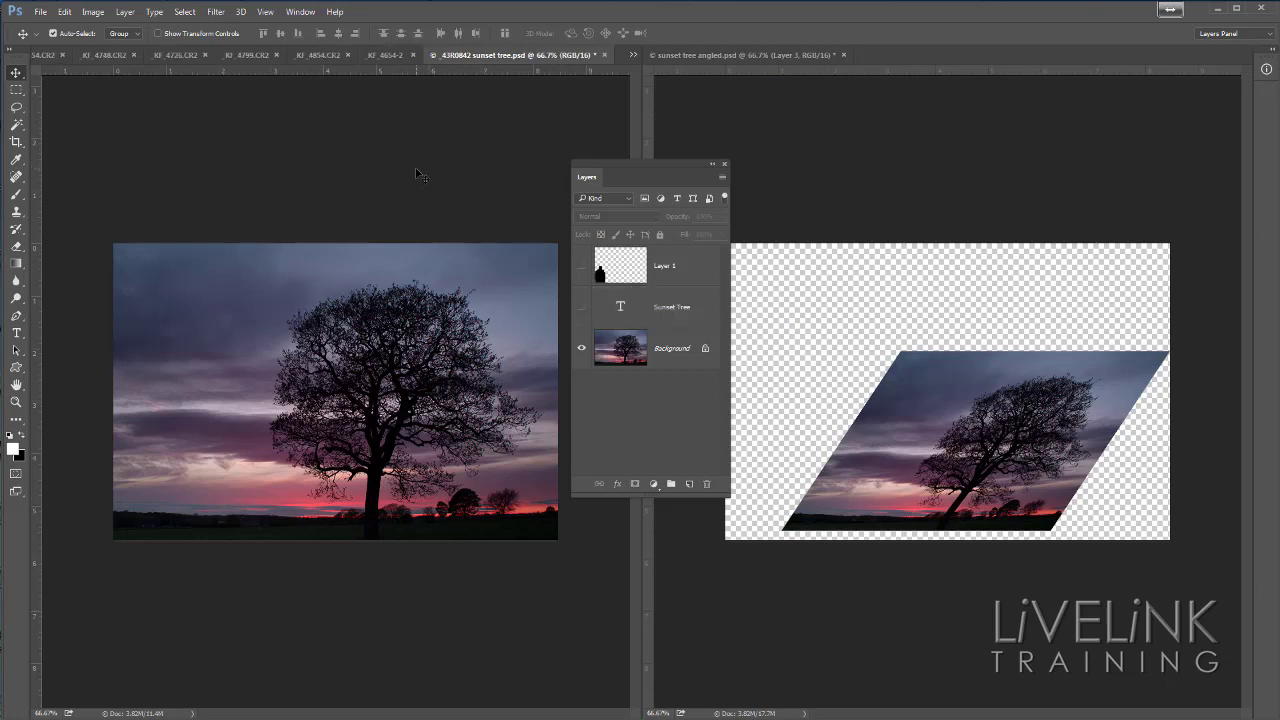
{"action": "mouse_move", "coordinate": [536, 129]}
{"action": "left_mouse_down"}
{"action": "mouse_move", "coordinate": [427, 195]}
{"action": "mouse_move", "coordinate": [280, 256]}
{"action": "left_mouse_up"}
{"action": "mouse_move", "coordinate": [398, 287]}
{"action": "left_mouse_down"}
{"action": "mouse_move", "coordinate": [251, 258]}
{"action": "mouse_move", "coordinate": [312, 132]}
{"action": "left_mouse_up"}
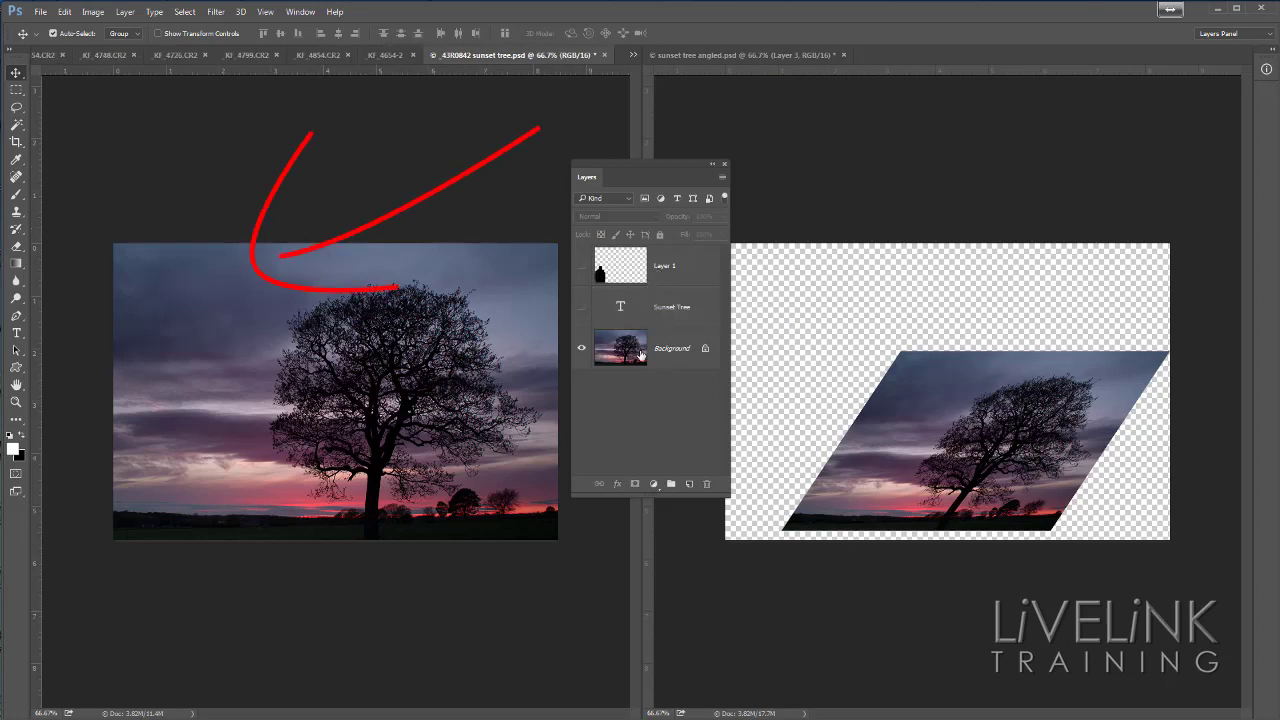
{"action": "left_click", "coordinate": [870, 190]}
{"action": "left_click_drag", "start_coordinate": [680, 122], "coordinate": [940, 250]}
{"action": "mouse_move", "coordinate": [890, 138]}
{"action": "left_mouse_down"}
{"action": "mouse_move", "coordinate": [862, 297]}
{"action": "mouse_move", "coordinate": [818, 298]}
{"action": "left_mouse_up"}
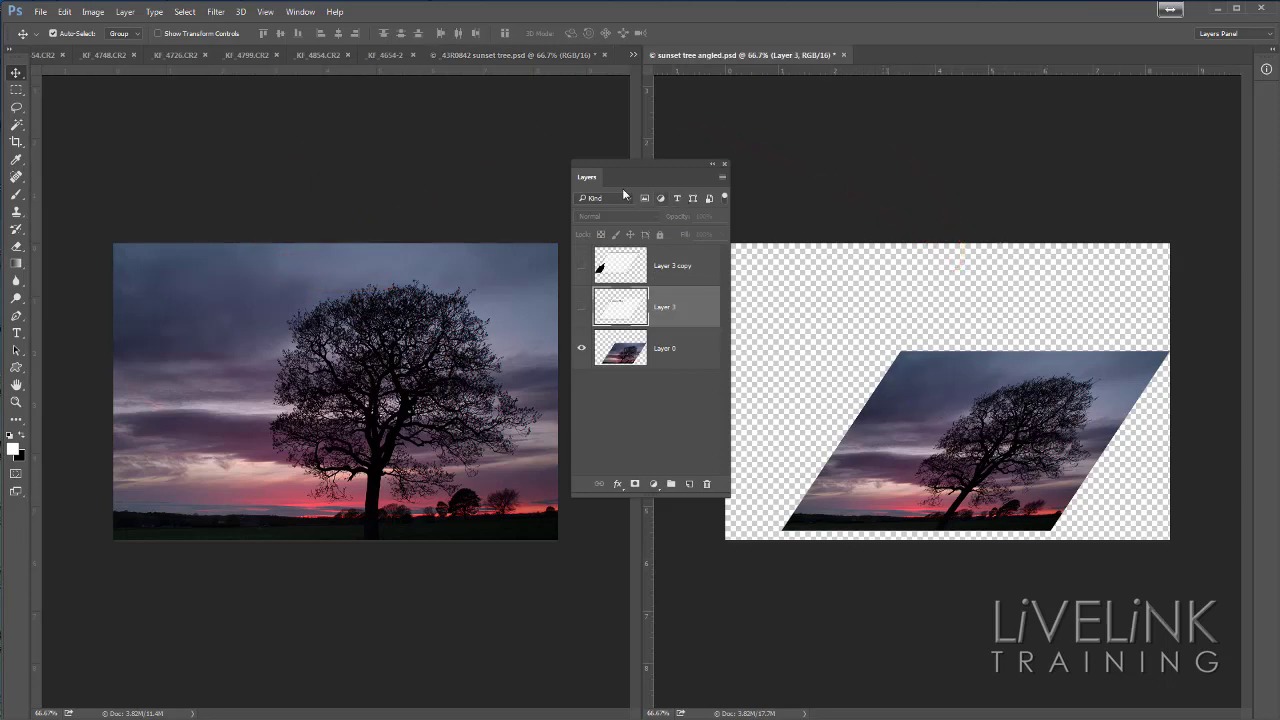
{"action": "left_click", "coordinate": [352, 165]}
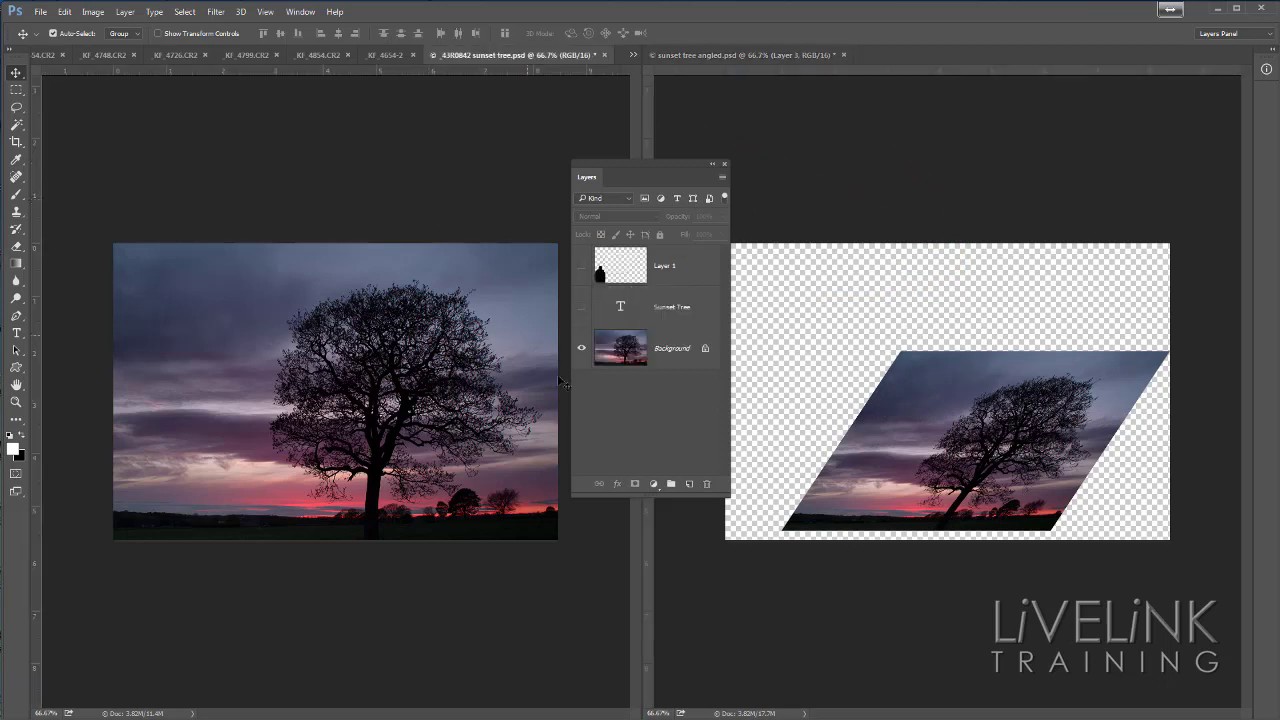
{"action": "left_click", "coordinate": [676, 364]}
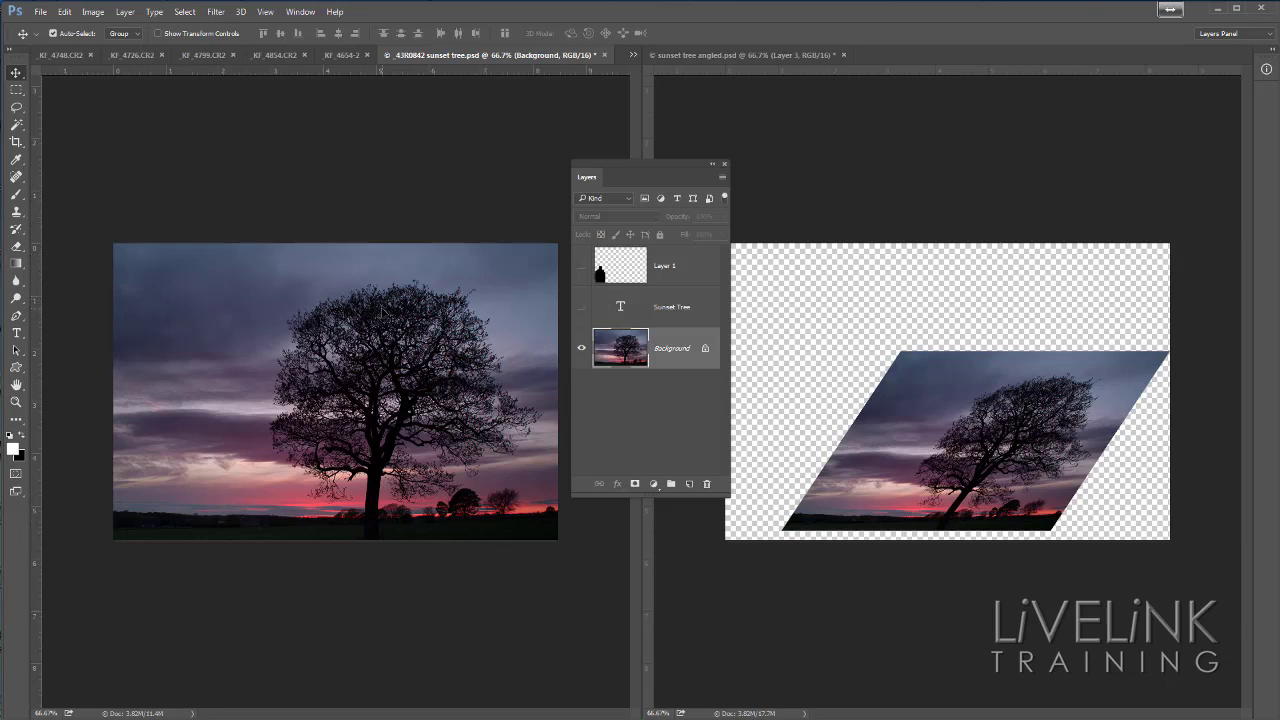
{"action": "left_click", "coordinate": [876, 219]}
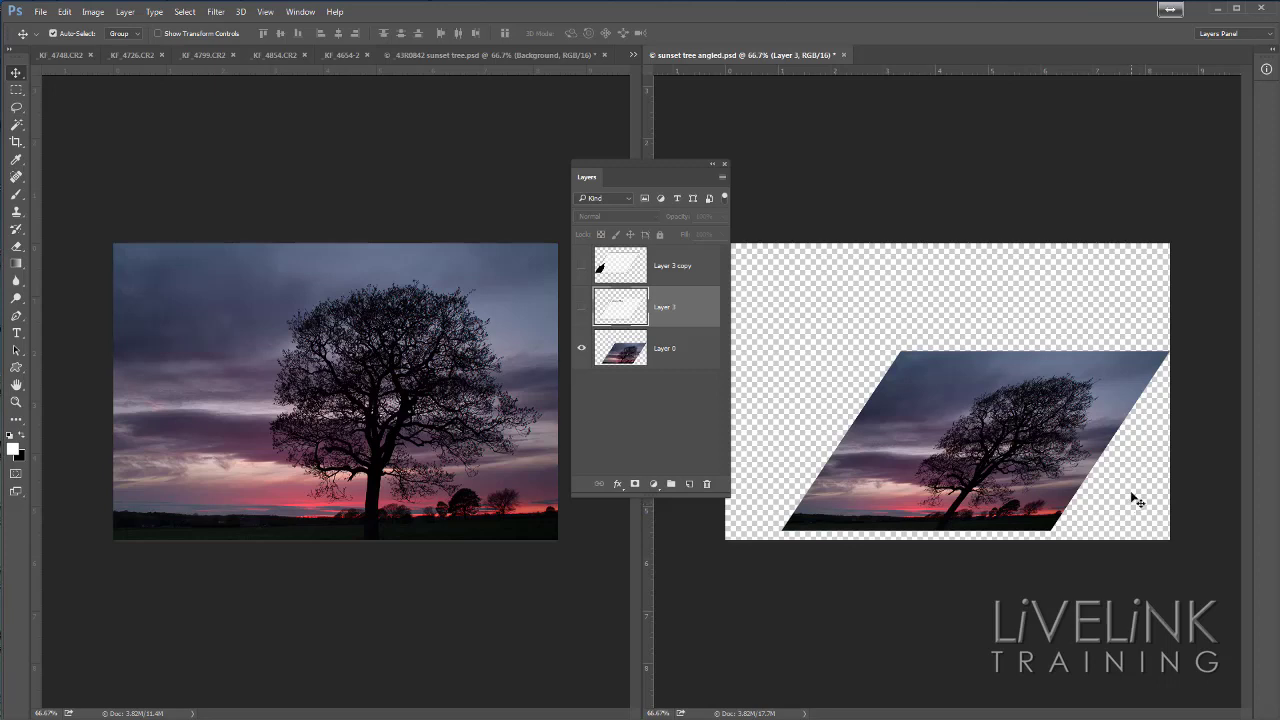
Show the Sunset Tree text layer in the flat sunset image and nudge the title slightly down and right
{"action": "left_click", "coordinate": [437, 206]}
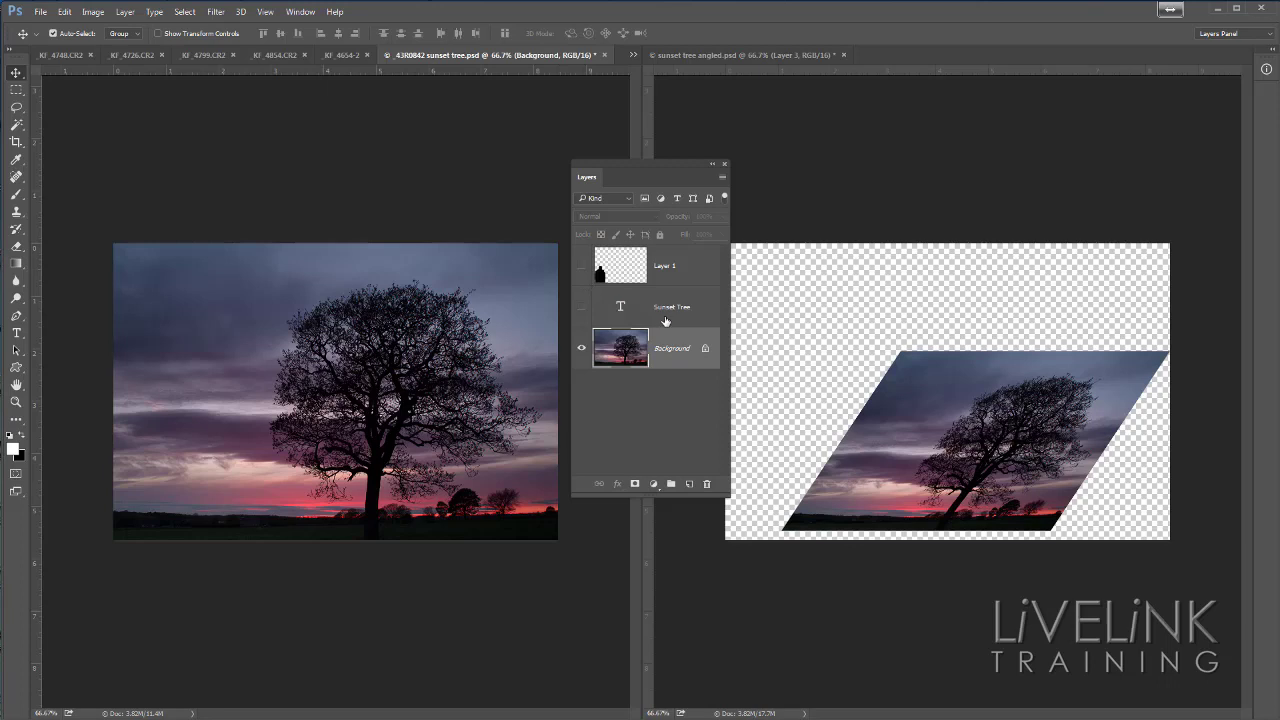
{"action": "left_click", "coordinate": [666, 320]}
{"action": "left_click", "coordinate": [582, 309]}
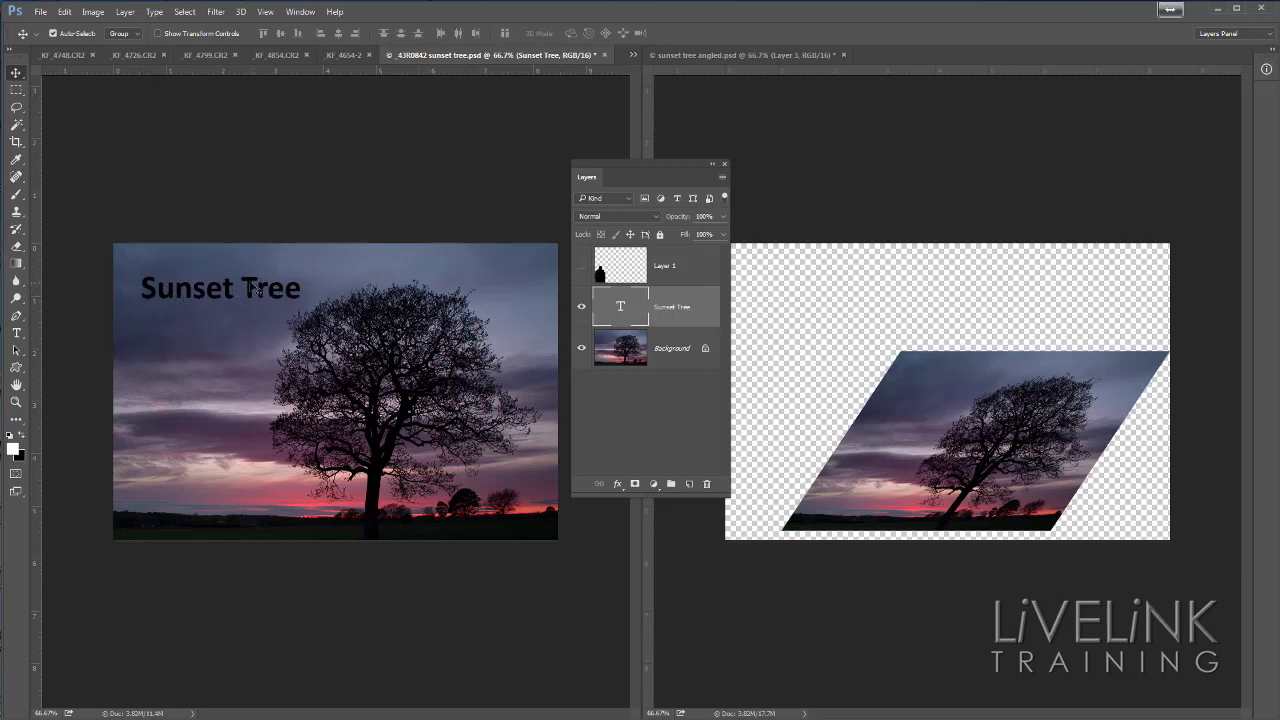
{"action": "mouse_move", "coordinate": [255, 289]}
{"action": "left_mouse_down"}
{"action": "mouse_move", "coordinate": [290, 276]}
{"action": "mouse_move", "coordinate": [270, 291]}
{"action": "mouse_move", "coordinate": [278, 269]}
{"action": "mouse_move", "coordinate": [256, 289]}
{"action": "left_mouse_up"}
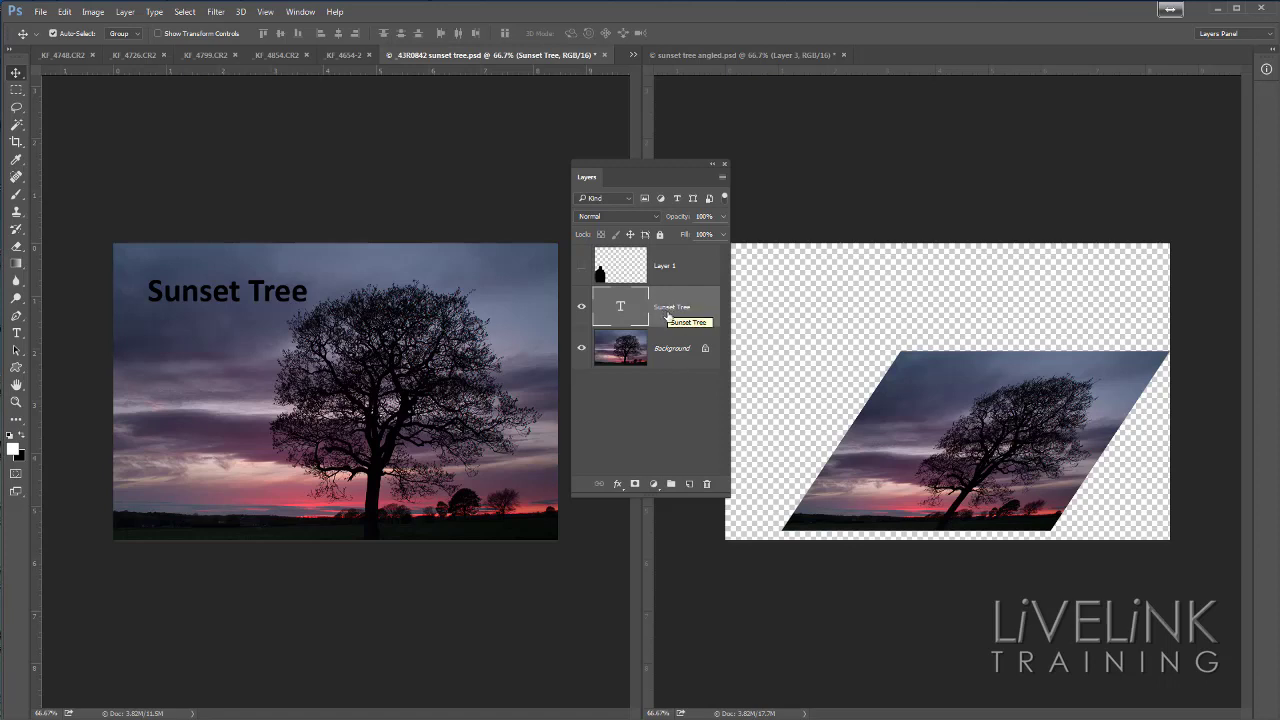
Show Layer 3 in the sunset tree angled document and move its title sheet slightly upward
{"action": "left_click", "coordinate": [917, 160]}
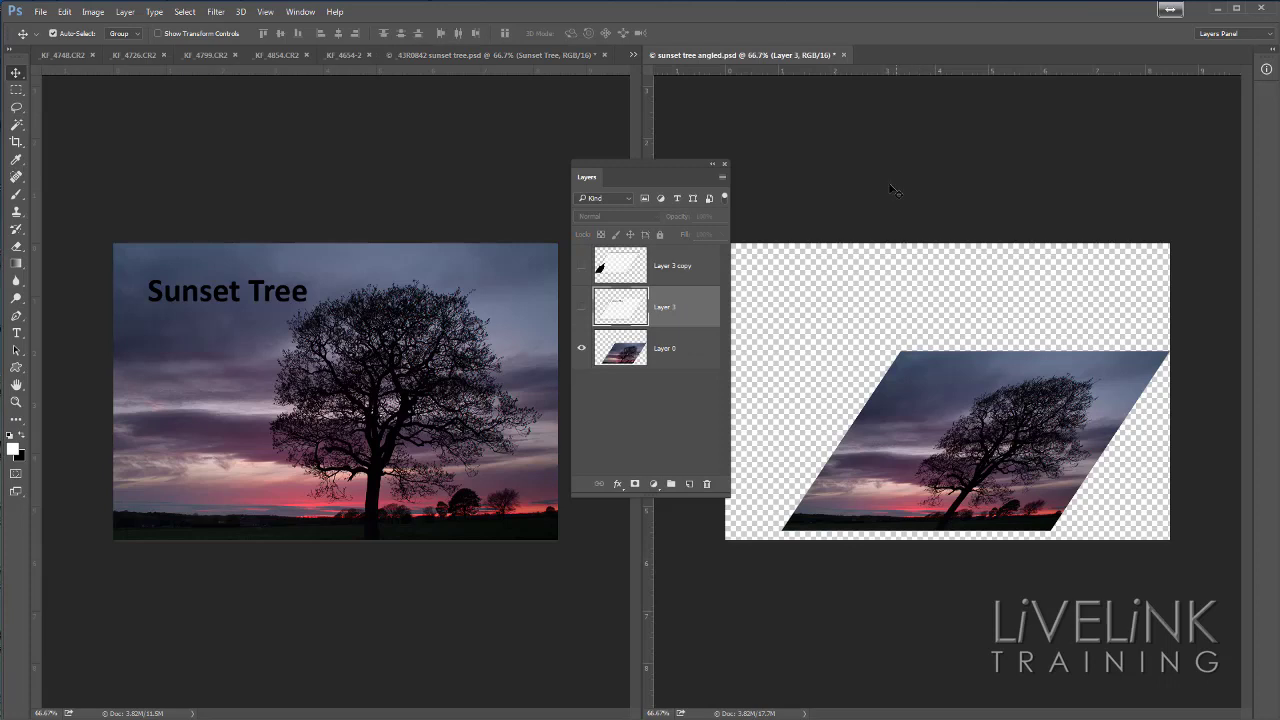
{"action": "left_click", "coordinate": [581, 307]}
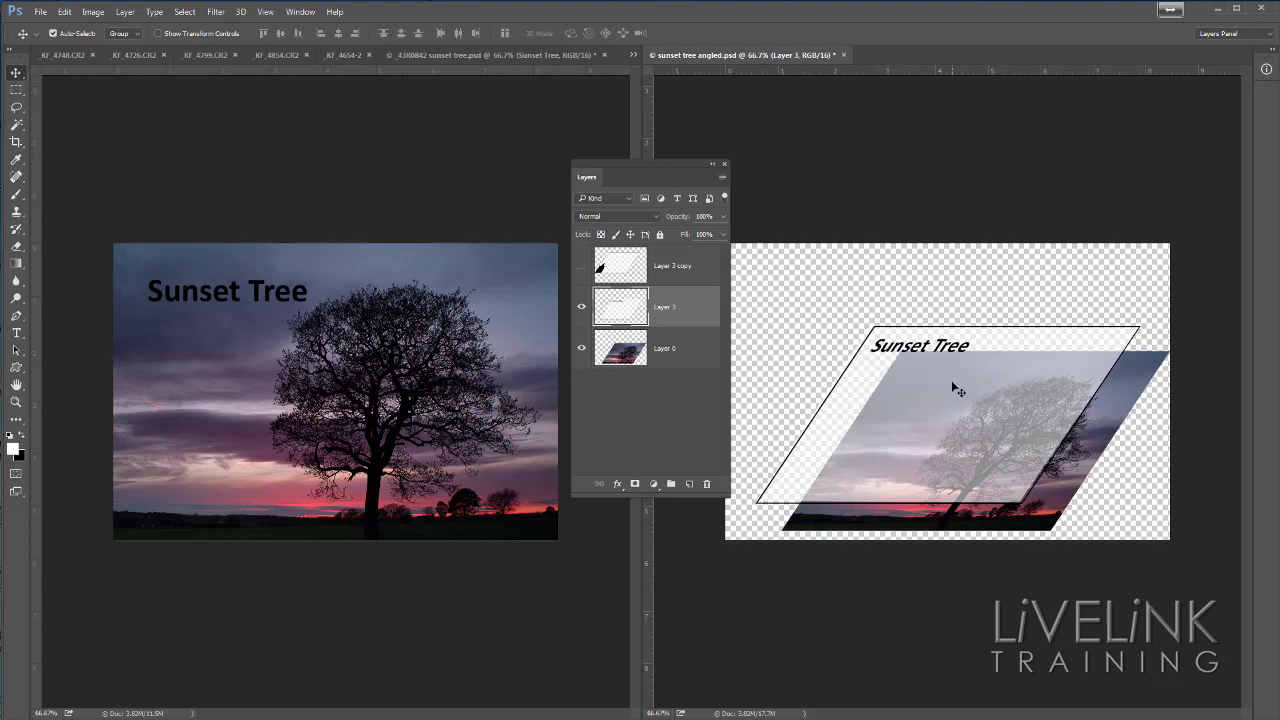
{"action": "mouse_move", "coordinate": [952, 382]}
{"action": "left_mouse_down"}
{"action": "mouse_move", "coordinate": [967, 352]}
{"action": "mouse_move", "coordinate": [955, 358]}
{"action": "mouse_move", "coordinate": [958, 402]}
{"action": "mouse_move", "coordinate": [940, 367]}
{"action": "mouse_move", "coordinate": [1025, 399]}
{"action": "mouse_move", "coordinate": [1061, 437]}
{"action": "mouse_move", "coordinate": [1034, 541]}
{"action": "mouse_move", "coordinate": [1030, 442]}
{"action": "mouse_move", "coordinate": [946, 383]}
{"action": "left_mouse_up"}
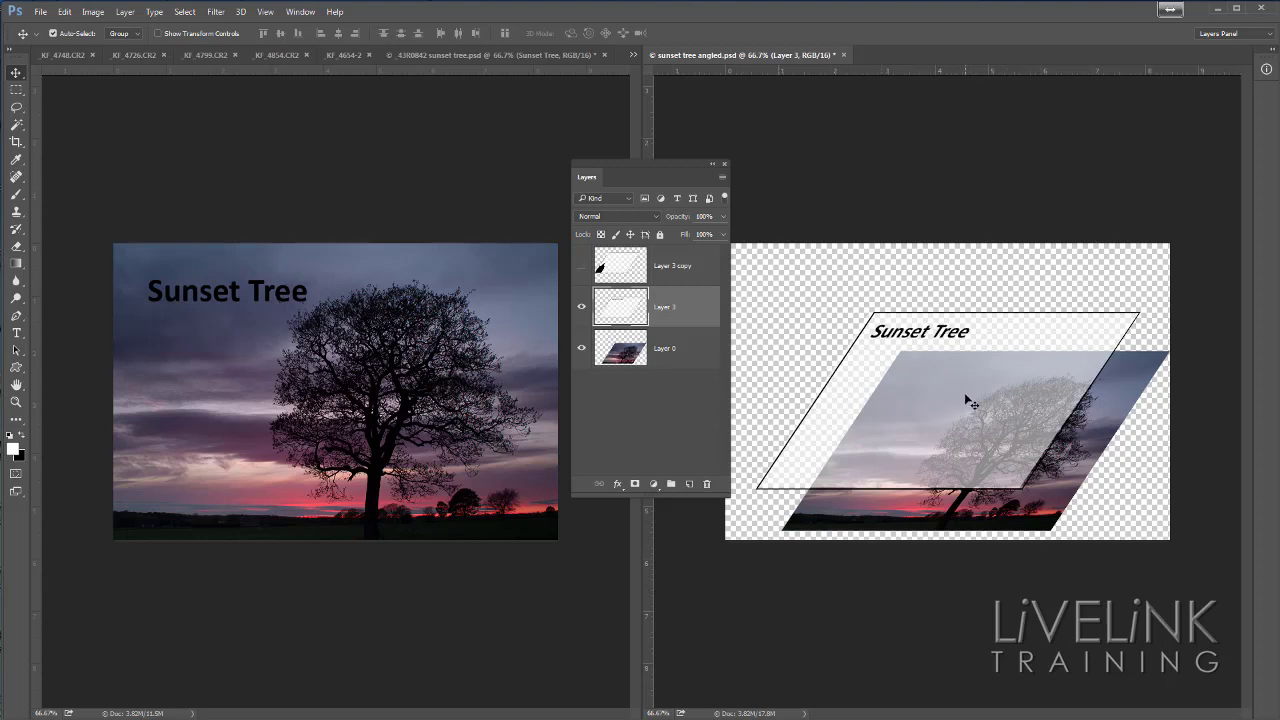
Show Layer 1 in the flat sunset image and move the man's silhouette slightly left
{"action": "left_click", "coordinate": [505, 181]}
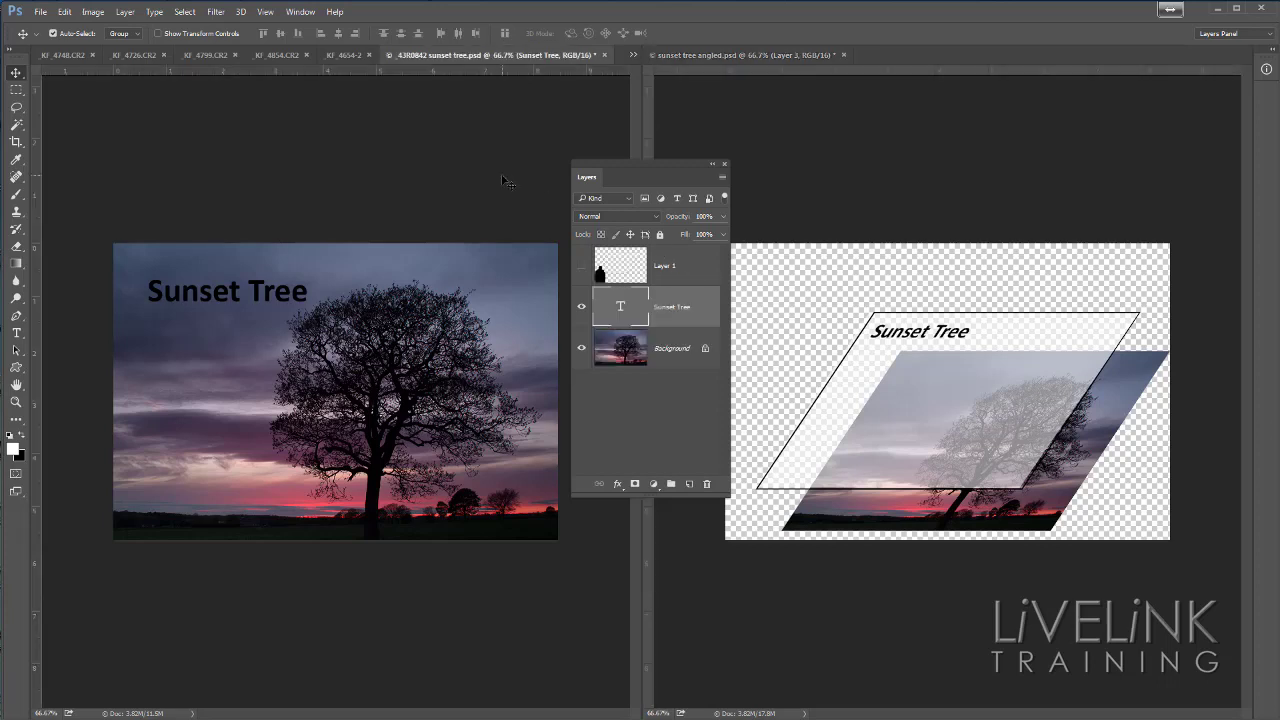
{"action": "left_click", "coordinate": [580, 266]}
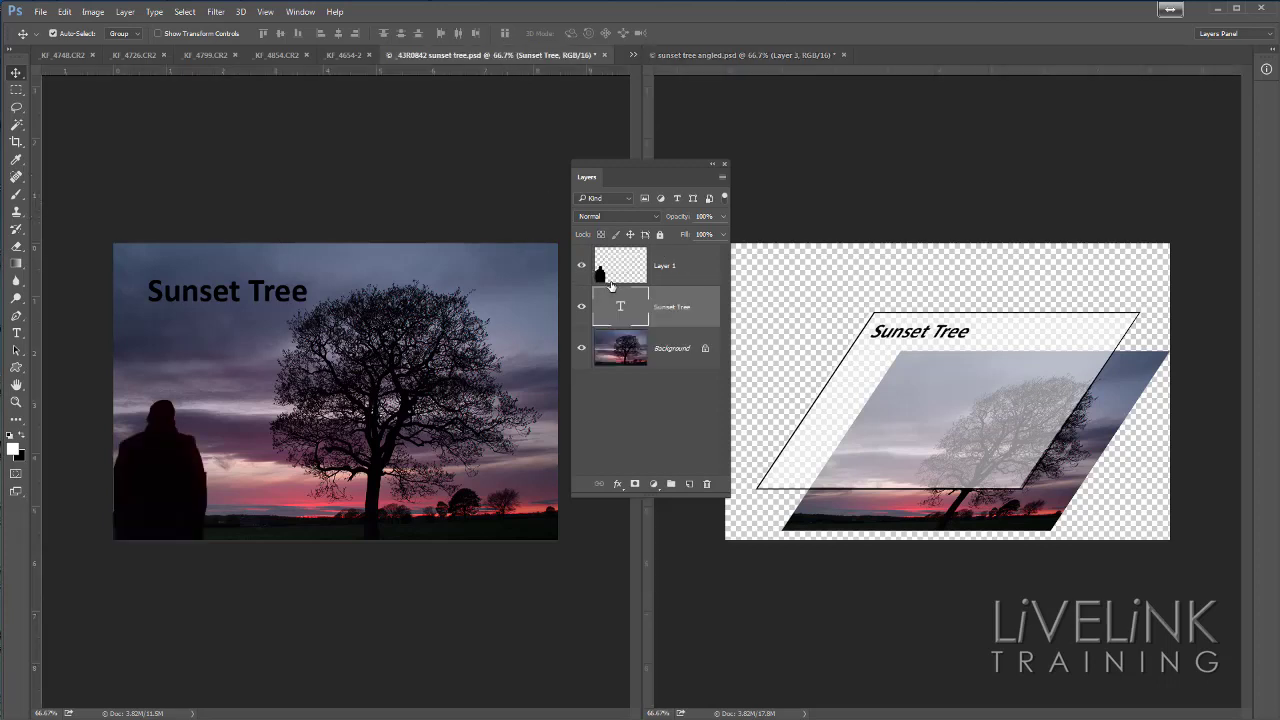
{"action": "left_click", "coordinate": [686, 282]}
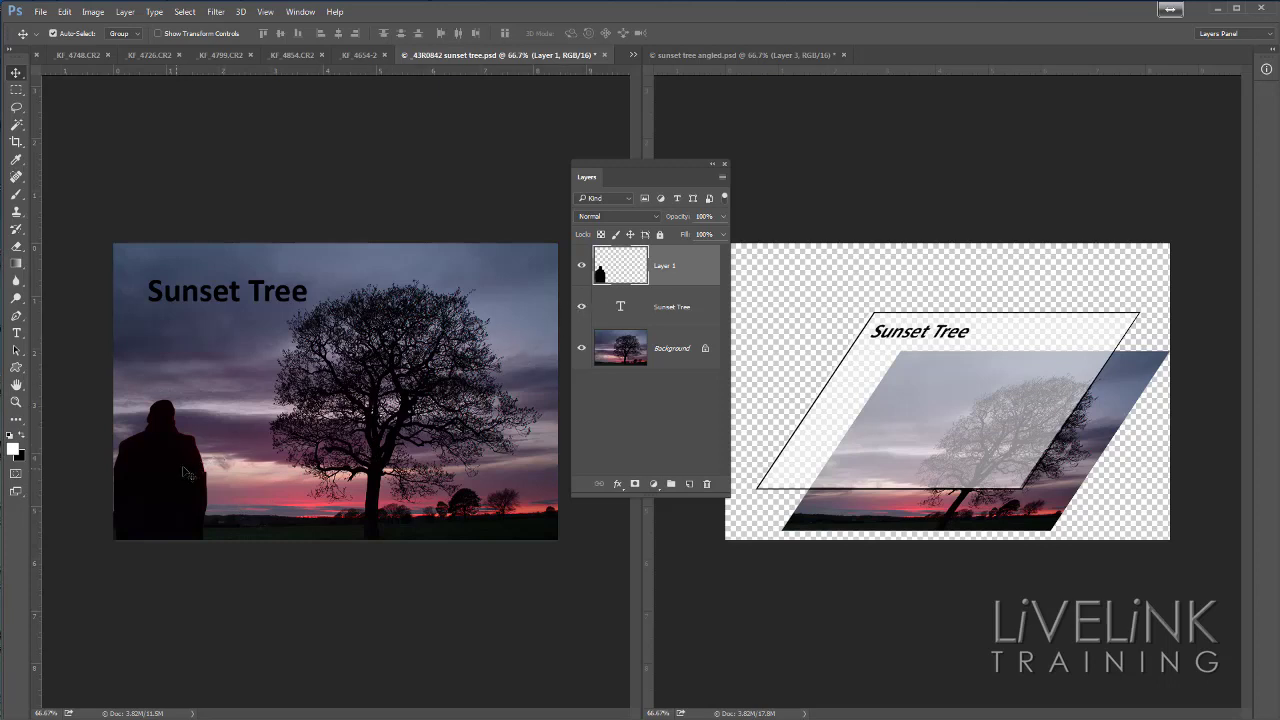
{"action": "mouse_move", "coordinate": [185, 478]}
{"action": "left_mouse_down"}
{"action": "mouse_move", "coordinate": [205, 395]}
{"action": "mouse_move", "coordinate": [210, 453]}
{"action": "mouse_move", "coordinate": [180, 458]}
{"action": "mouse_move", "coordinate": [168, 478]}
{"action": "left_mouse_up"}
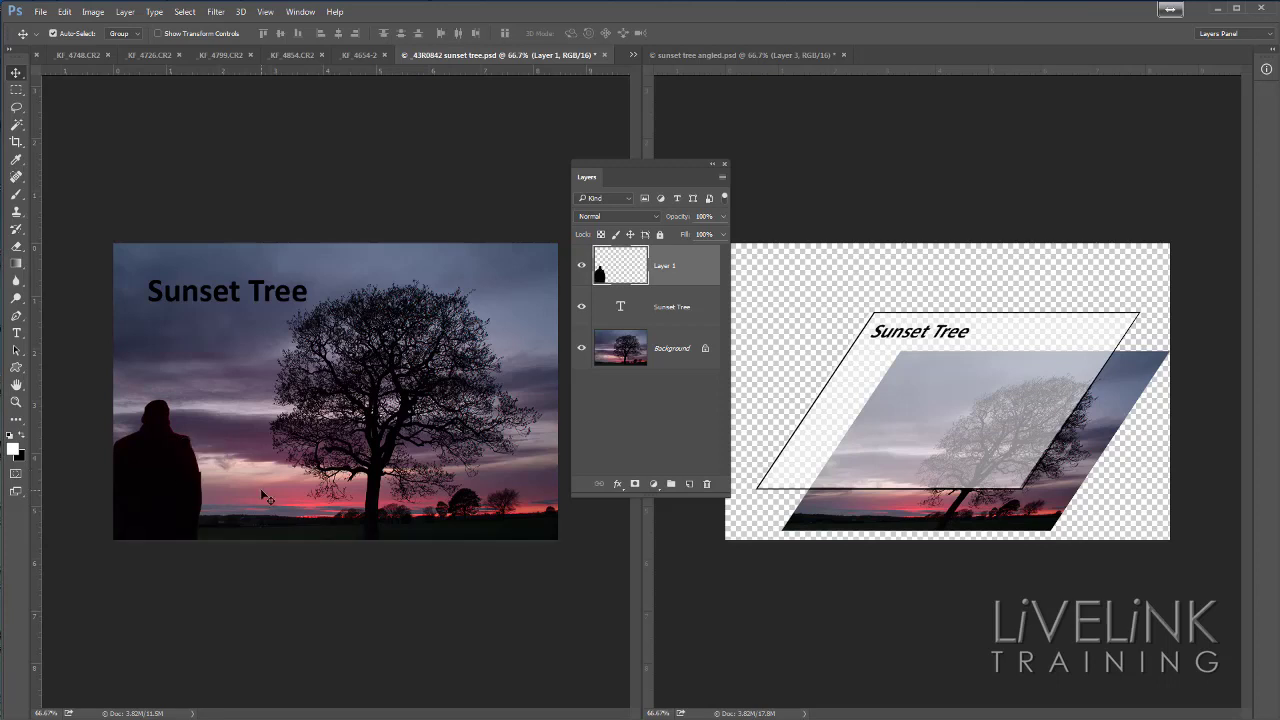
Show Layer 3 copy in the angled document and move its silhouette sheet up and slightly left
{"action": "left_click", "coordinate": [906, 226]}
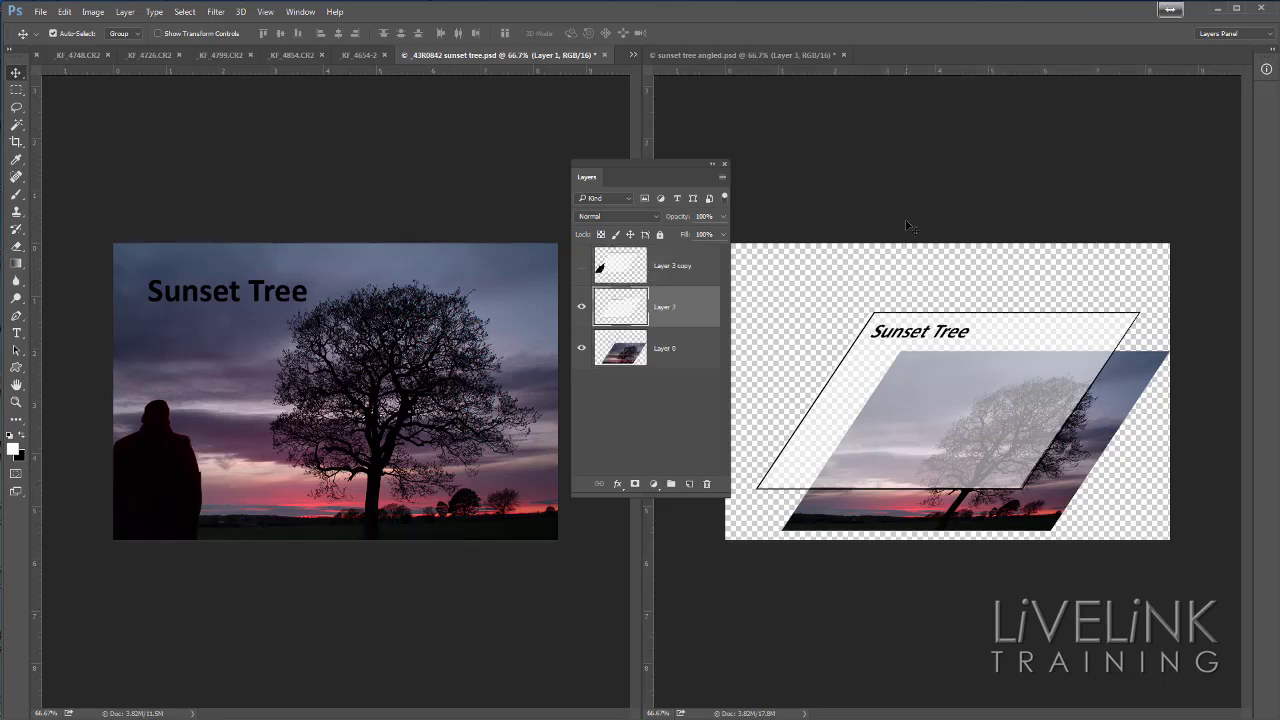
{"action": "left_click", "coordinate": [696, 276]}
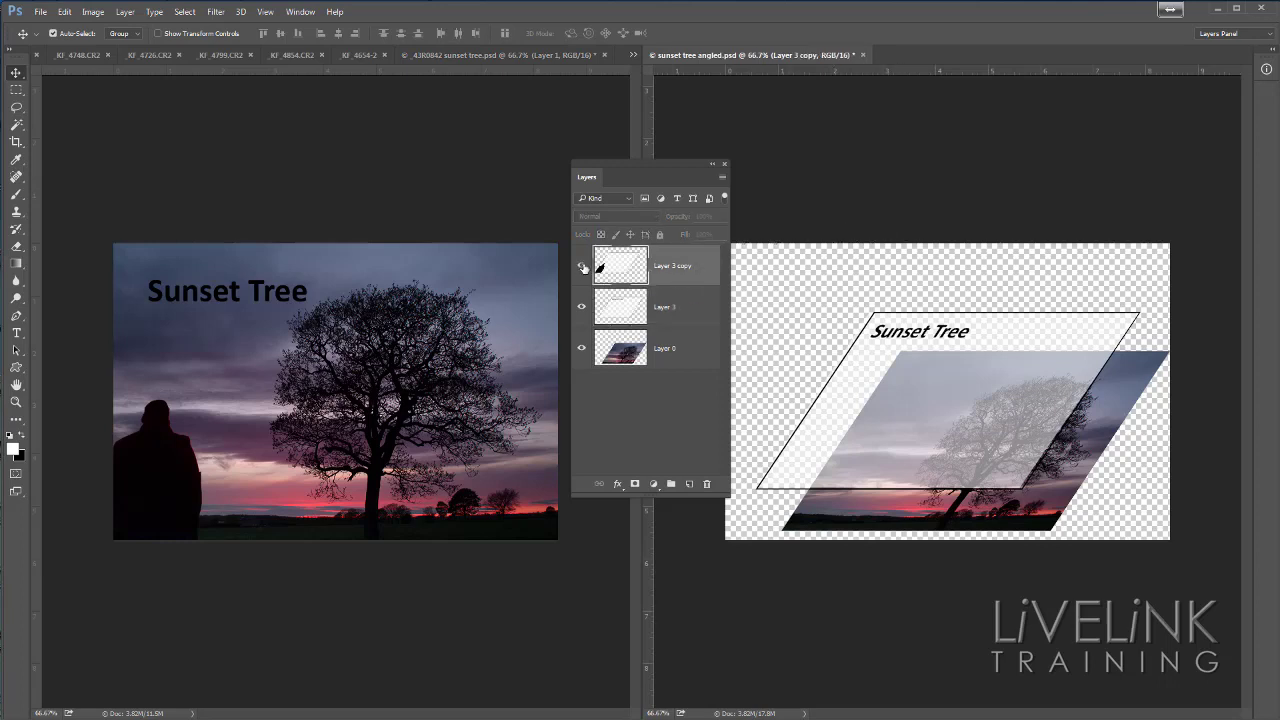
{"action": "left_click", "coordinate": [582, 266]}
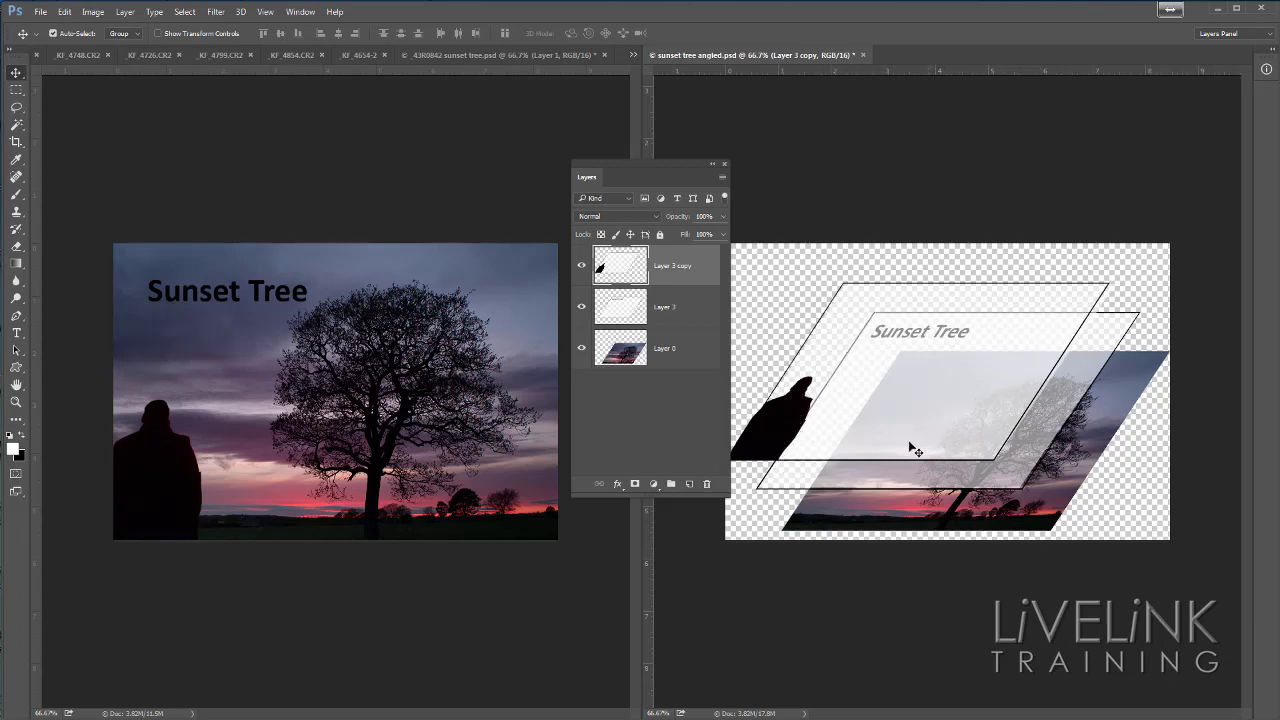
{"action": "mouse_move", "coordinate": [896, 393]}
{"action": "left_mouse_down"}
{"action": "mouse_move", "coordinate": [913, 362]}
{"action": "mouse_move", "coordinate": [881, 401]}
{"action": "mouse_move", "coordinate": [925, 395]}
{"action": "mouse_move", "coordinate": [886, 402]}
{"action": "mouse_move", "coordinate": [905, 379]}
{"action": "left_mouse_up"}
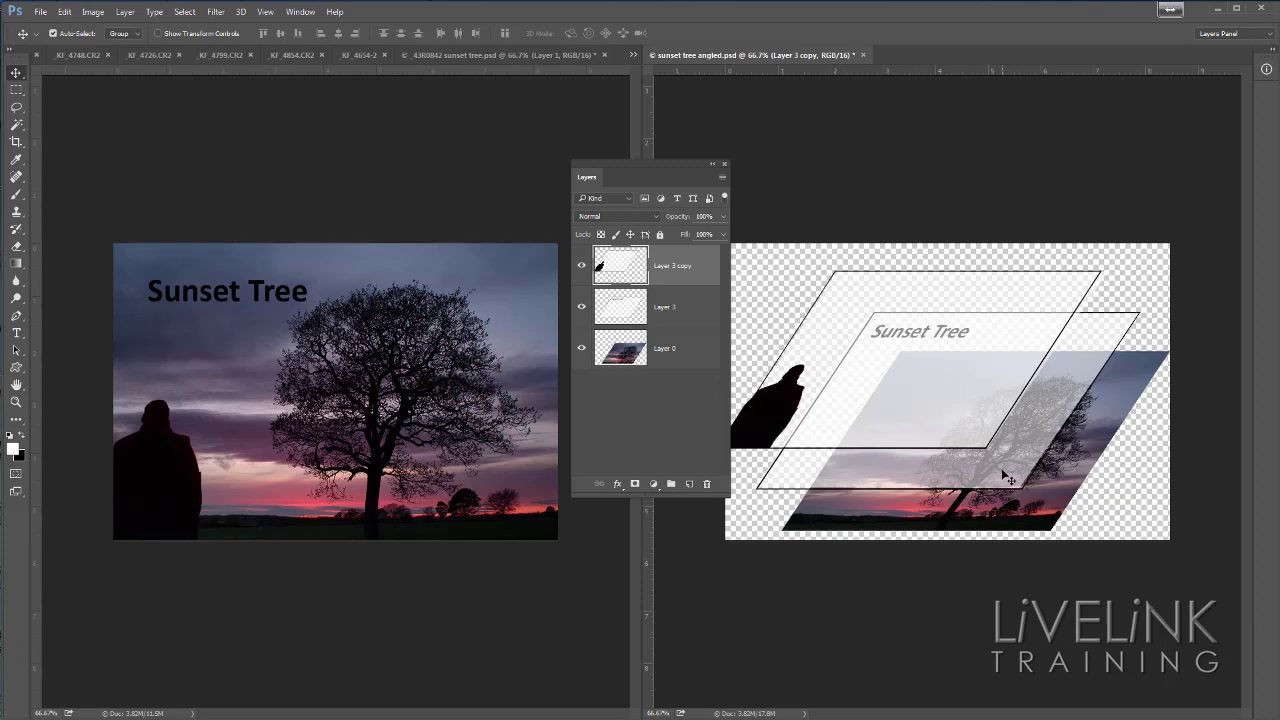
Align the title sheet and the silhouette sheet exactly over the slanted tree picture
{"action": "left_click_drag", "start_coordinate": [1001, 468], "coordinate": [1032, 512]}
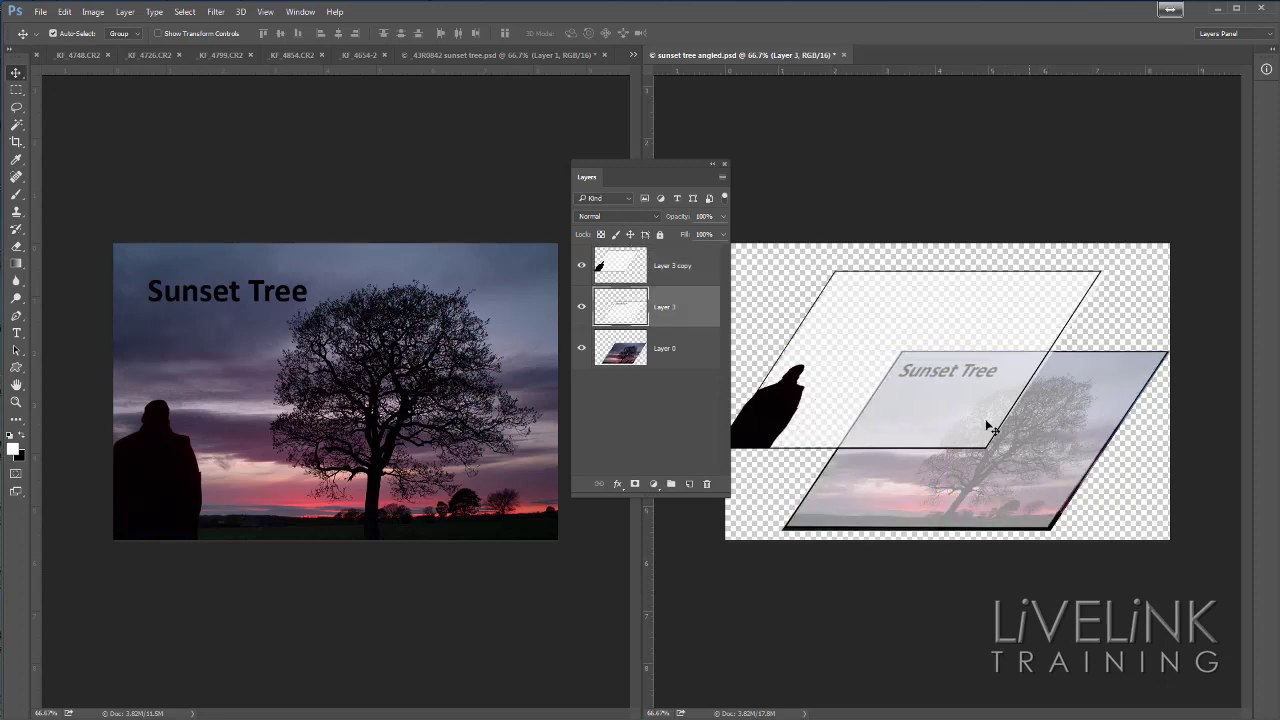
{"action": "left_click", "coordinate": [948, 426]}
{"action": "left_click_drag", "start_coordinate": [948, 426], "coordinate": [1013, 493]}
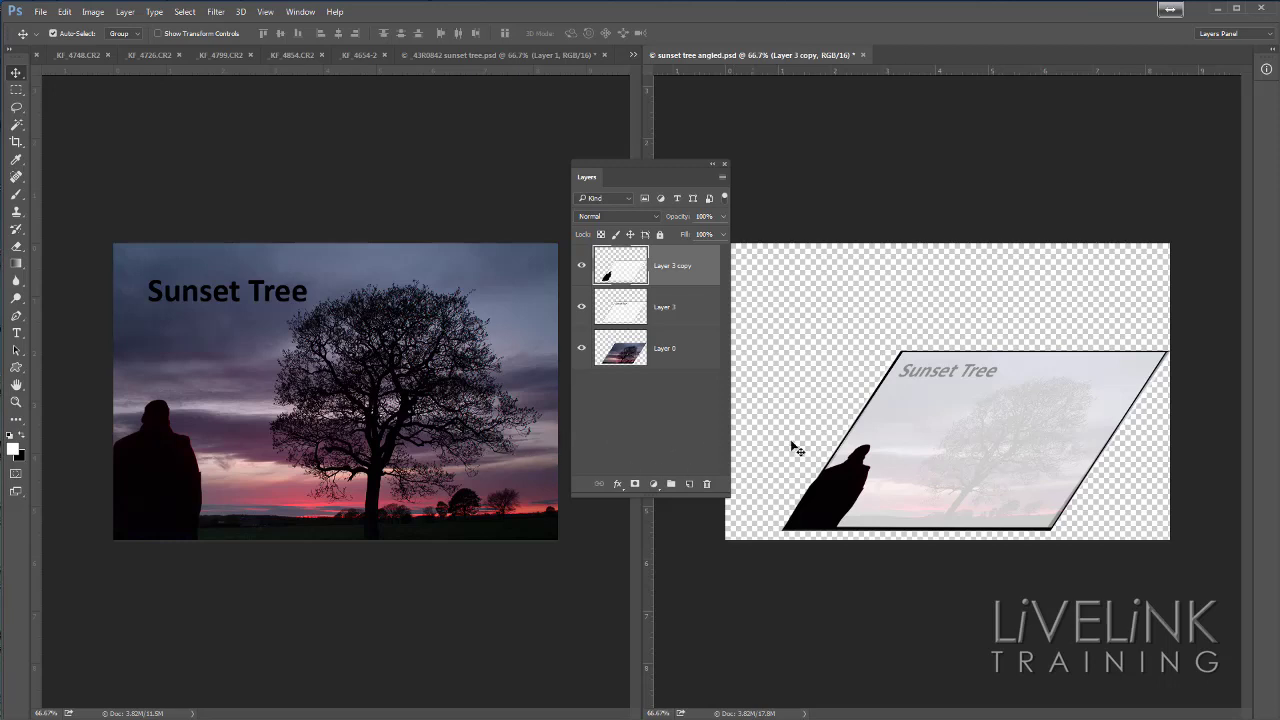
Spread the stacked sheets apart by moving the silhouette sheet and the title sheet up and left
{"action": "left_click_drag", "start_coordinate": [928, 477], "coordinate": [870, 409]}
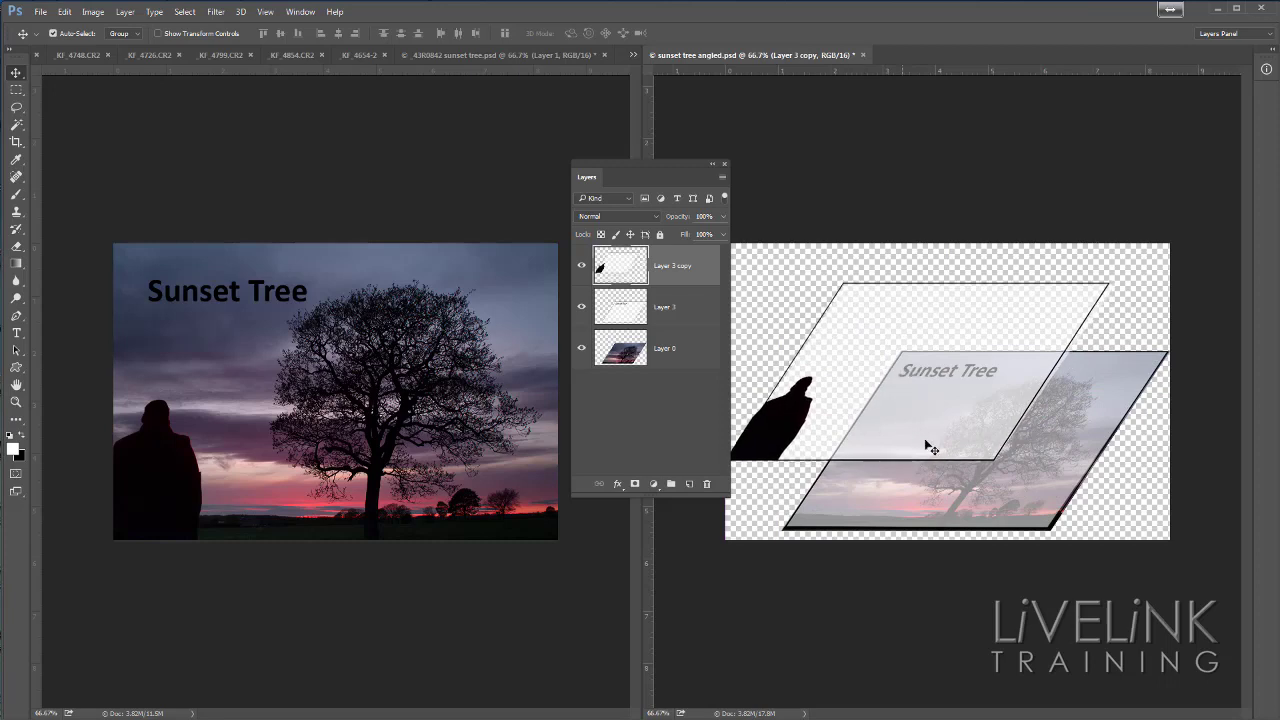
{"action": "left_click_drag", "start_coordinate": [993, 494], "coordinate": [969, 468]}
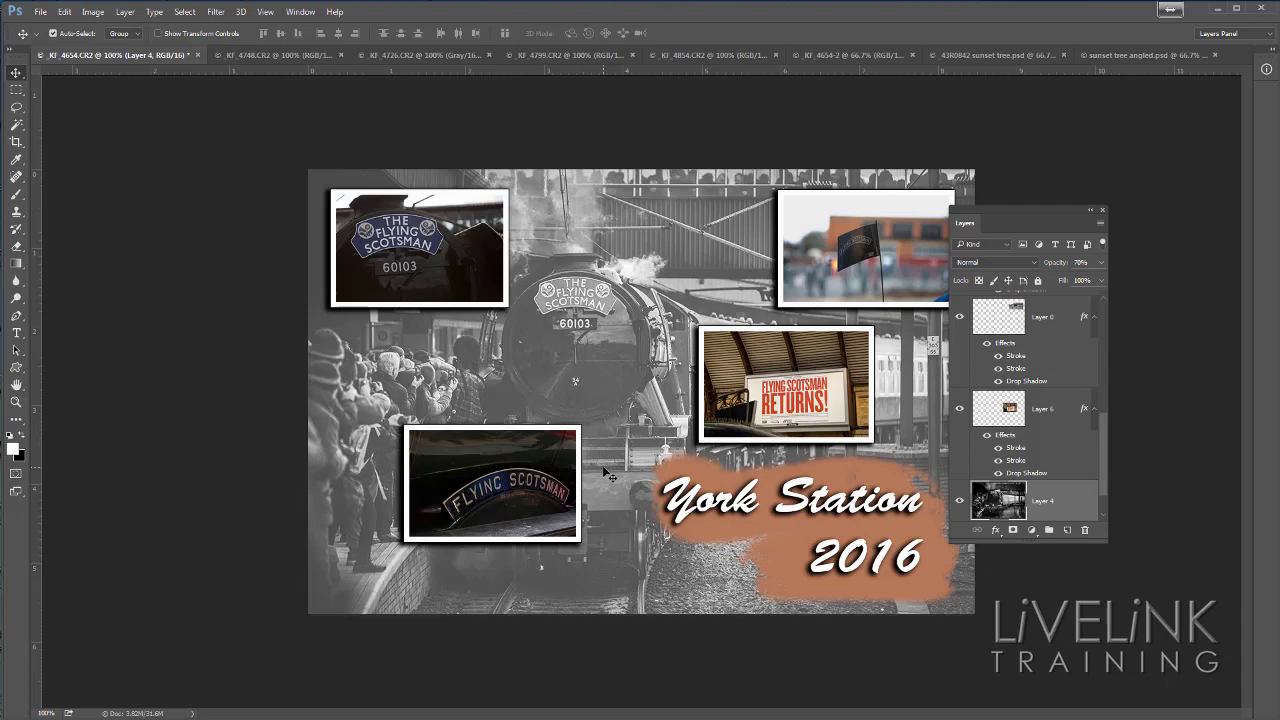
Look through the collage's source photos _KF_4748, _KF_4726, _KF_4799, _KF_4854 and _KF_4654-2
{"action": "left_click", "coordinate": [271, 56]}
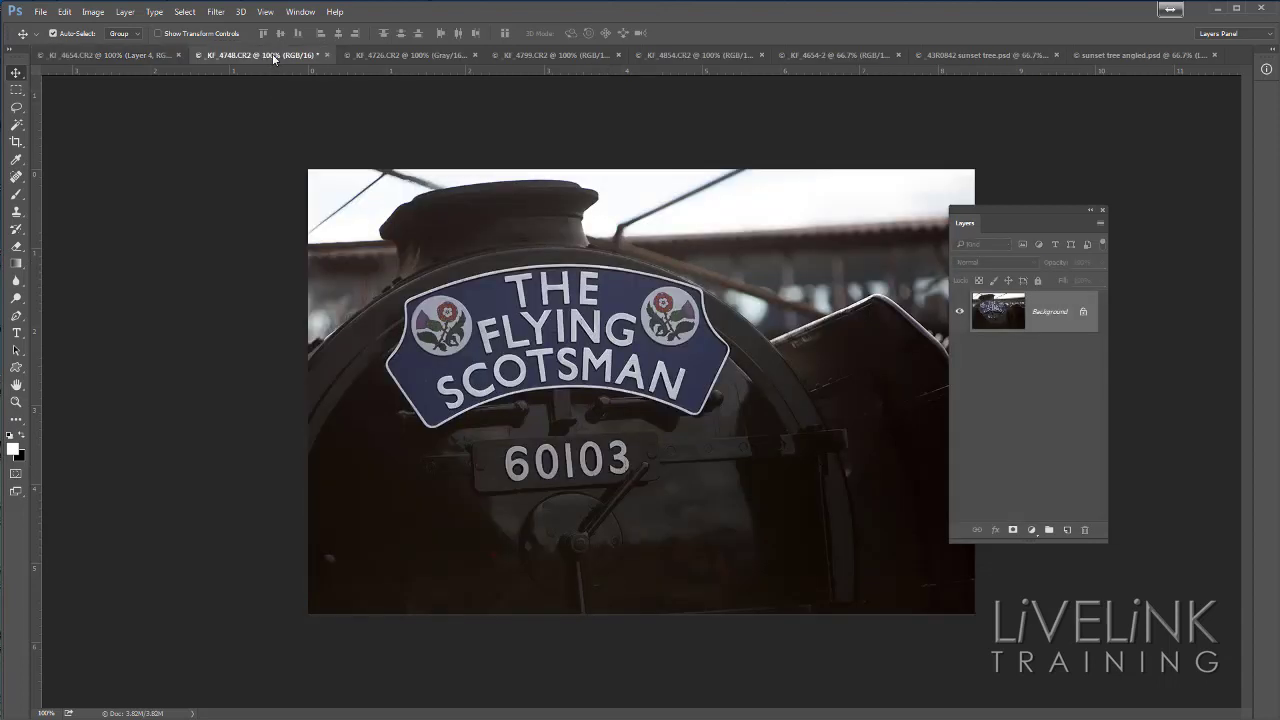
{"action": "left_click", "coordinate": [413, 57]}
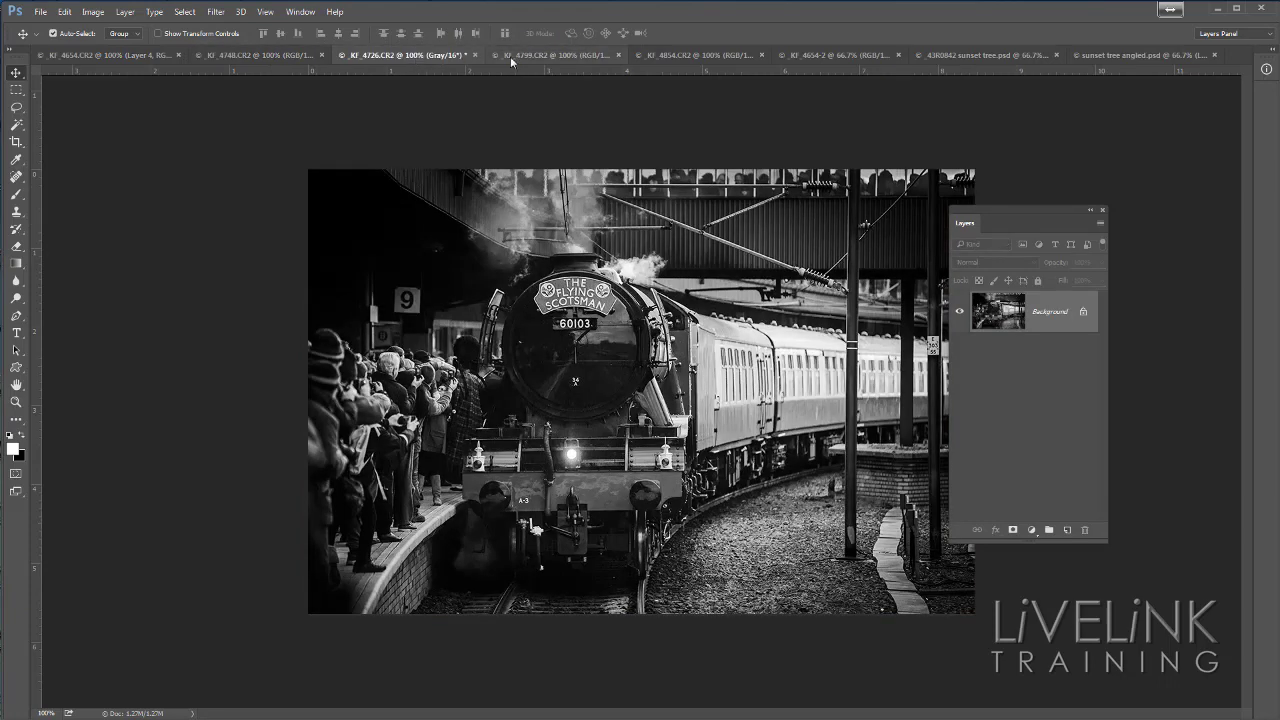
{"action": "left_click", "coordinate": [552, 55]}
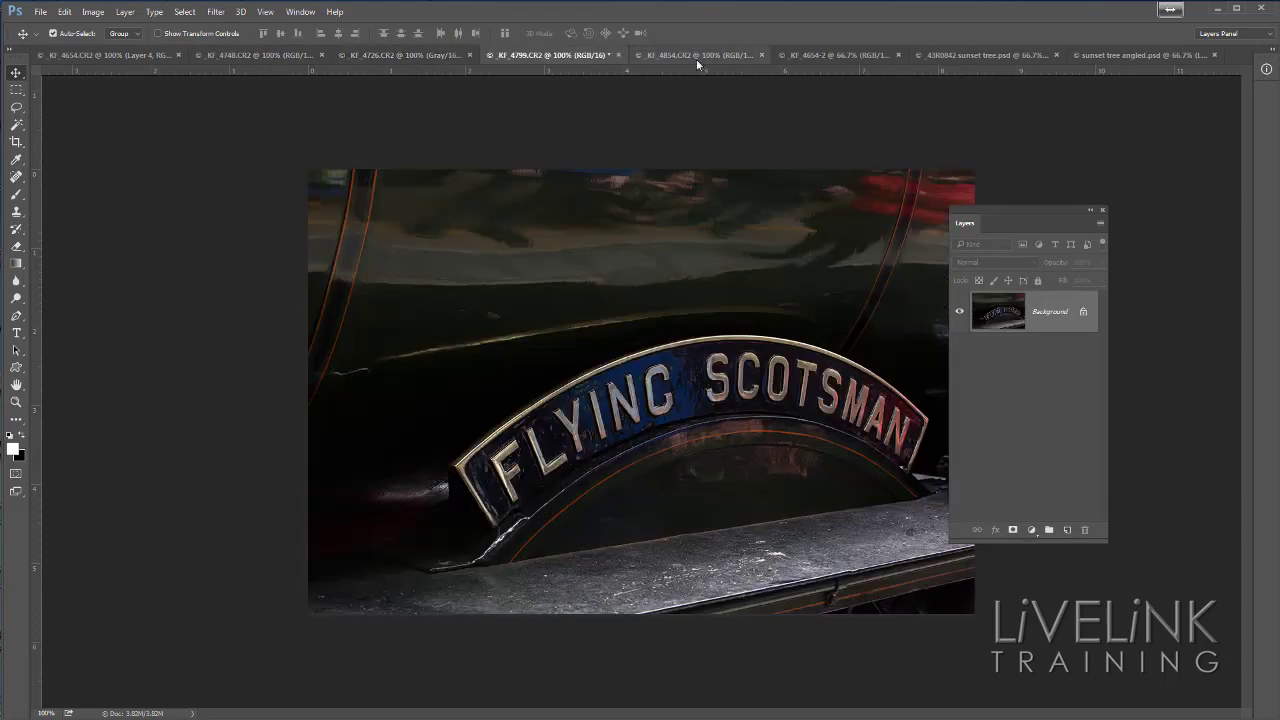
{"action": "left_click", "coordinate": [695, 55]}
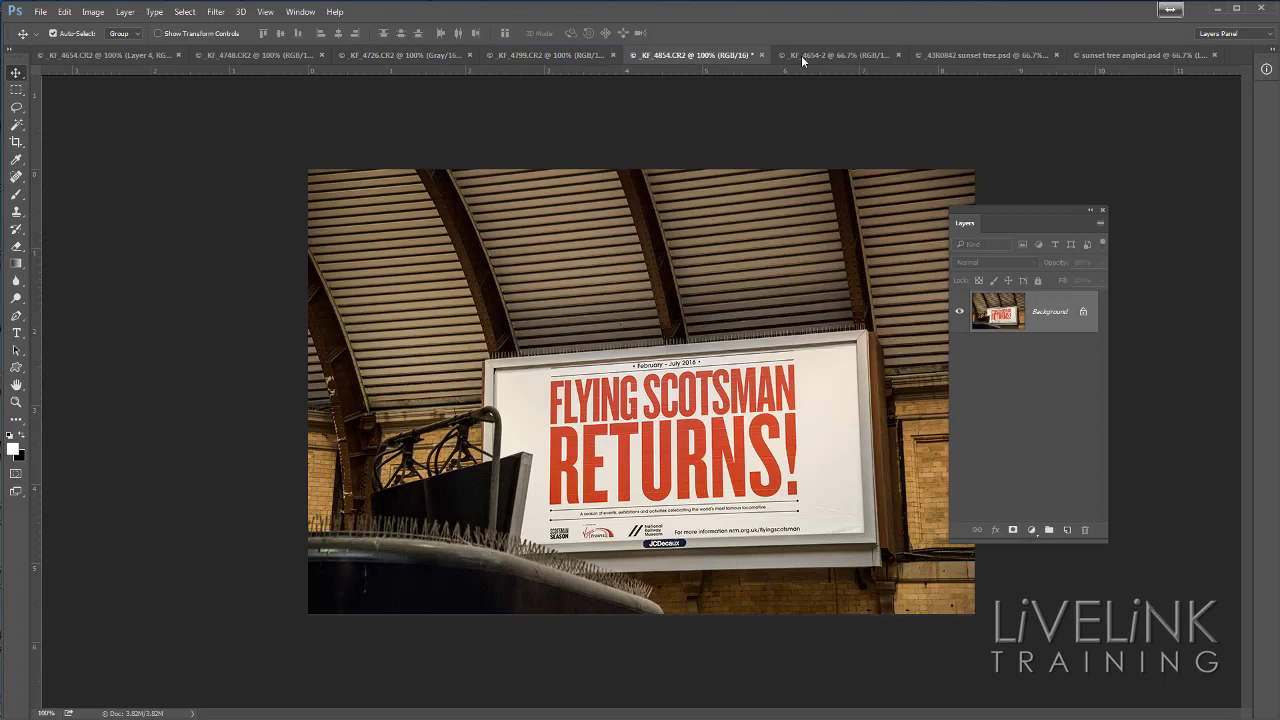
{"action": "left_click", "coordinate": [835, 55]}
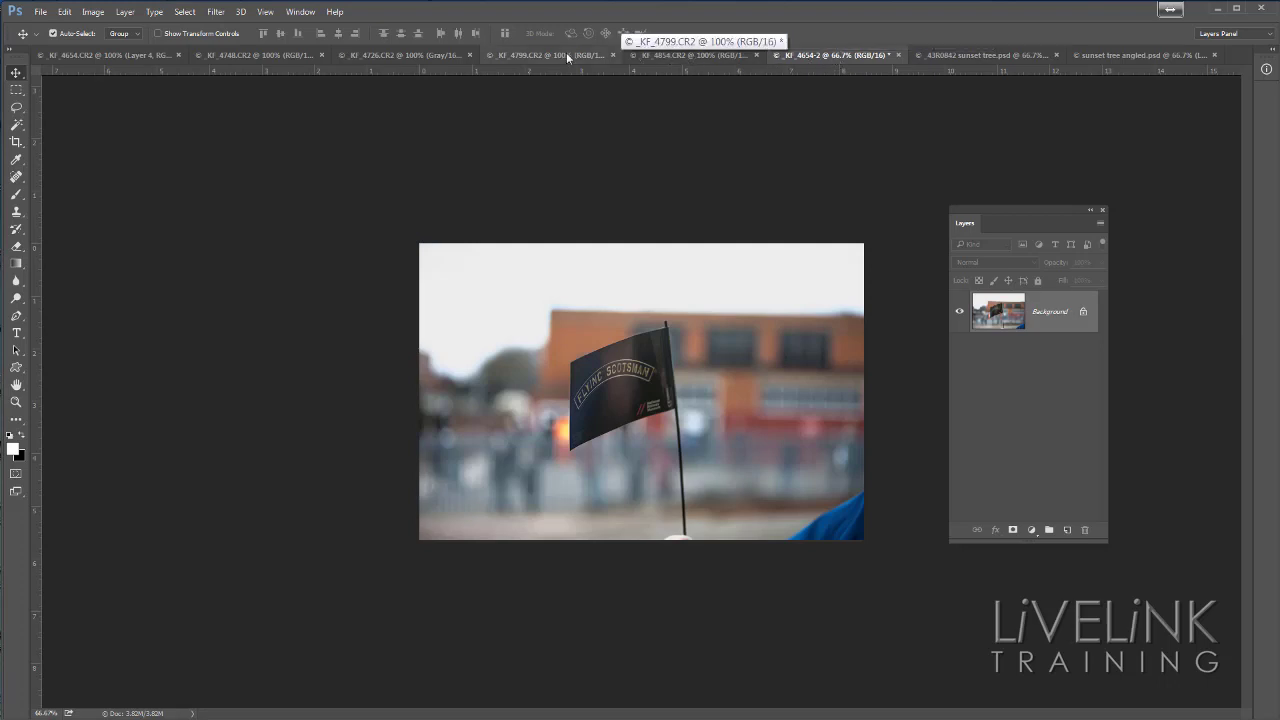
Widen the Layers panel while on the black-and-white _KF_4726.CR2 train photo, and return to the finished York Station 2016 collage
{"action": "left_click", "coordinate": [408, 52]}
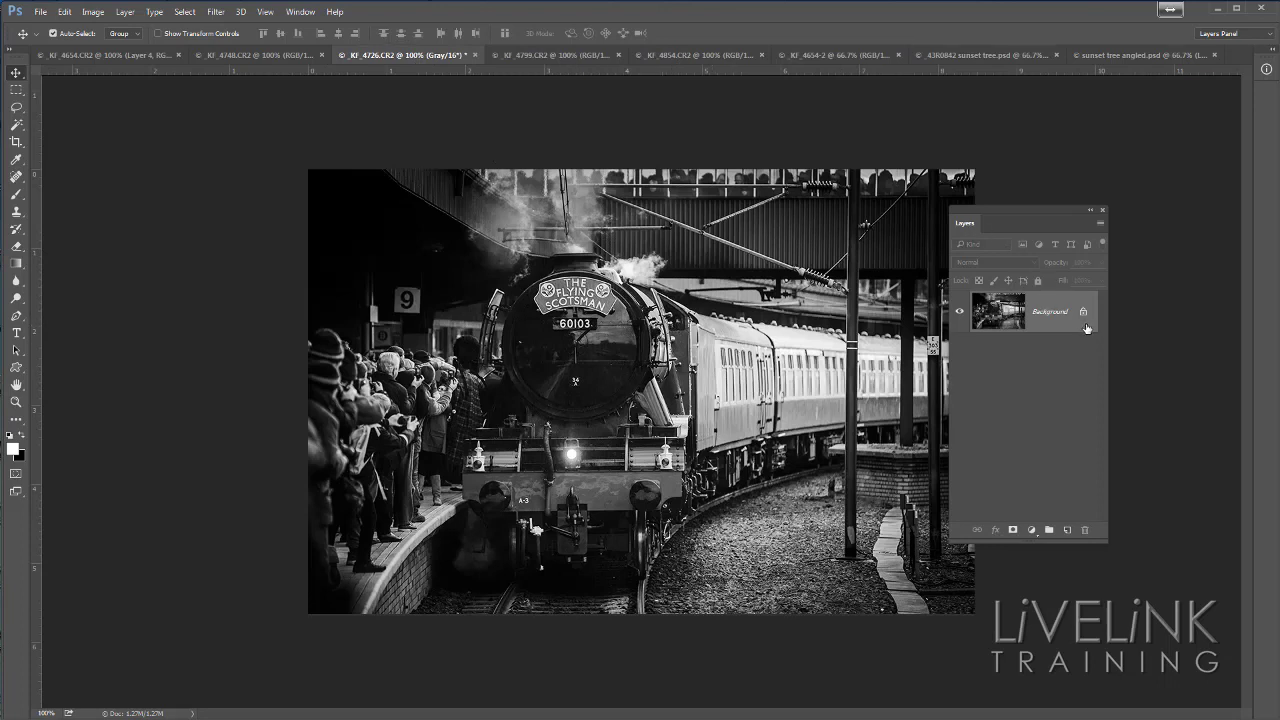
{"action": "left_click_drag", "start_coordinate": [1108, 340], "coordinate": [1143, 342]}
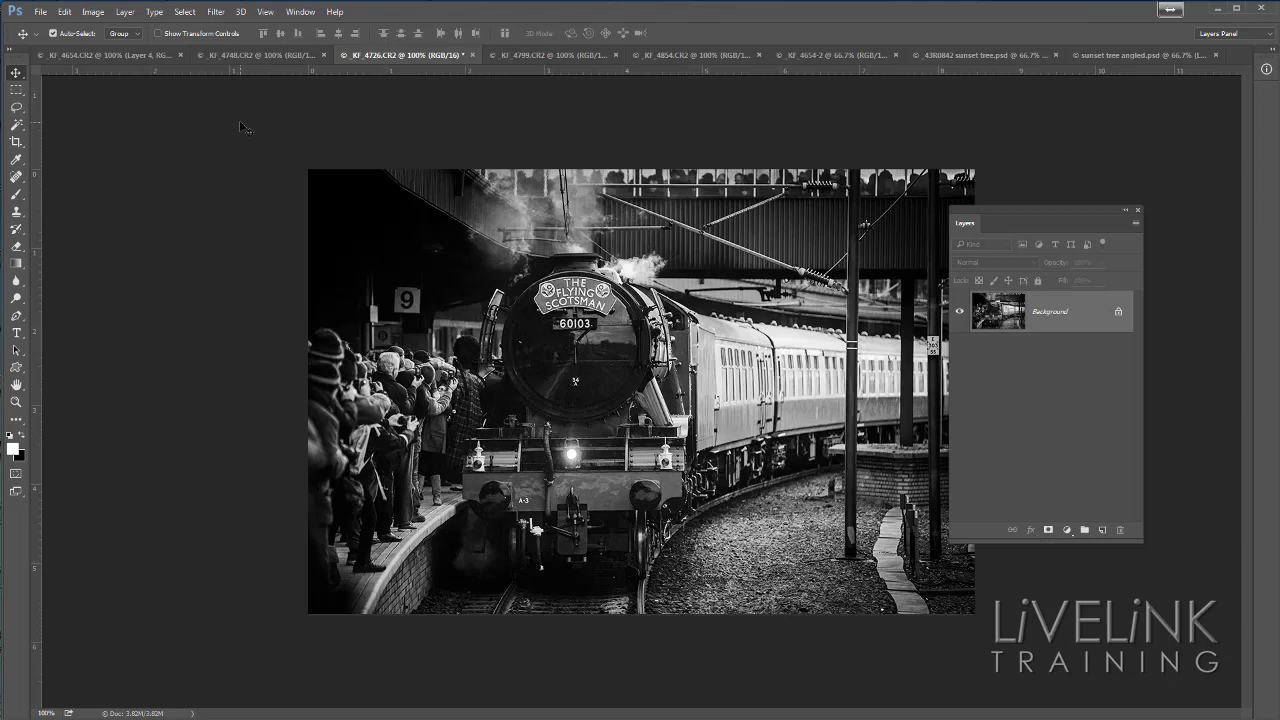
{"action": "left_click", "coordinate": [117, 54]}
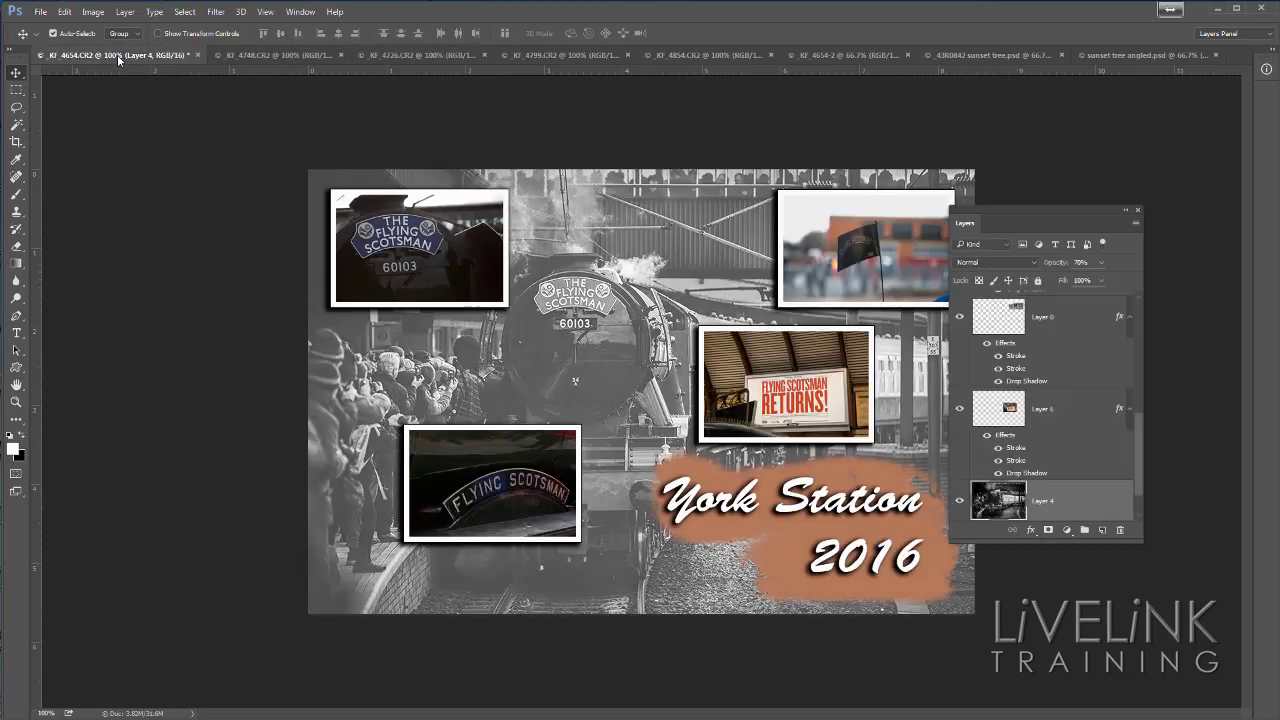
Copy the locomotive nameplate photo from _KF_4748.CR2 into _KF_4726.CR2 as a new layer and shift it down and right
{"action": "left_click", "coordinate": [262, 55]}
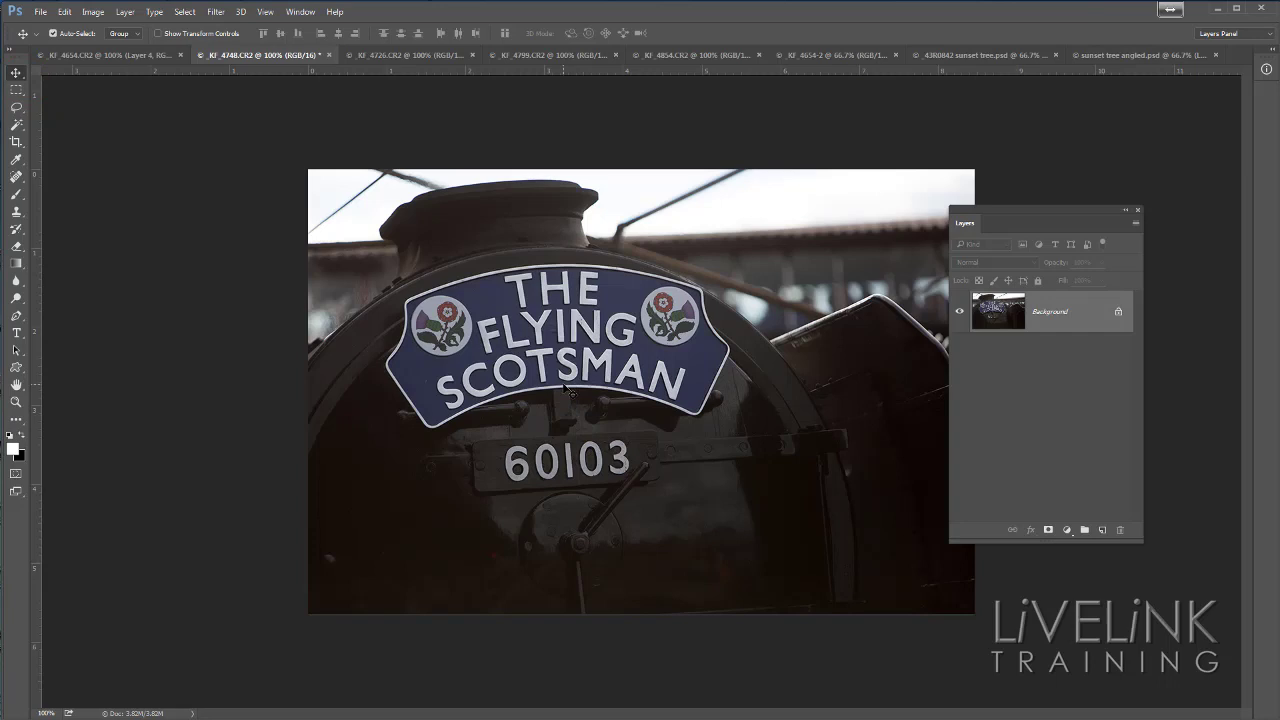
{"action": "left_click_drag", "start_coordinate": [566, 392], "coordinate": [637, 362]}
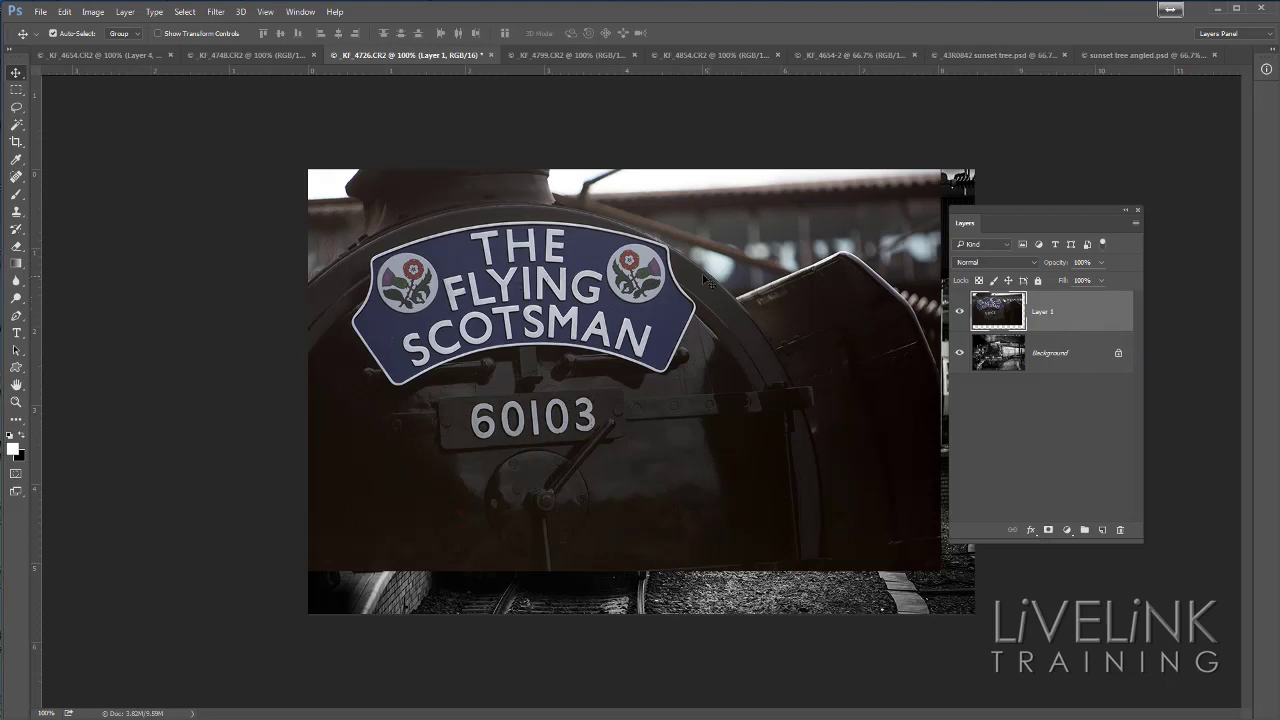
{"action": "left_click_drag", "start_coordinate": [693, 279], "coordinate": [781, 345]}
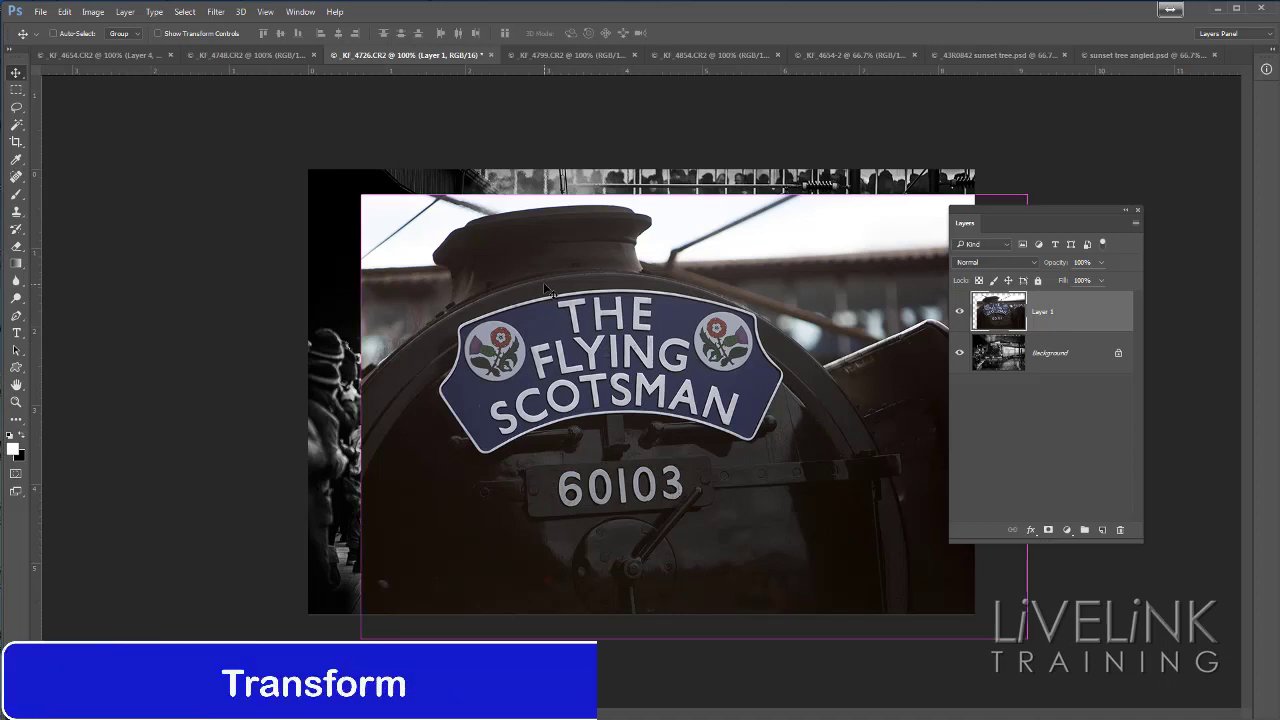
Scale the nameplate photo layer to about 24.7% and place it in the upper-left corner of the train picture
{"action": "key", "text": "ctrl+t"}
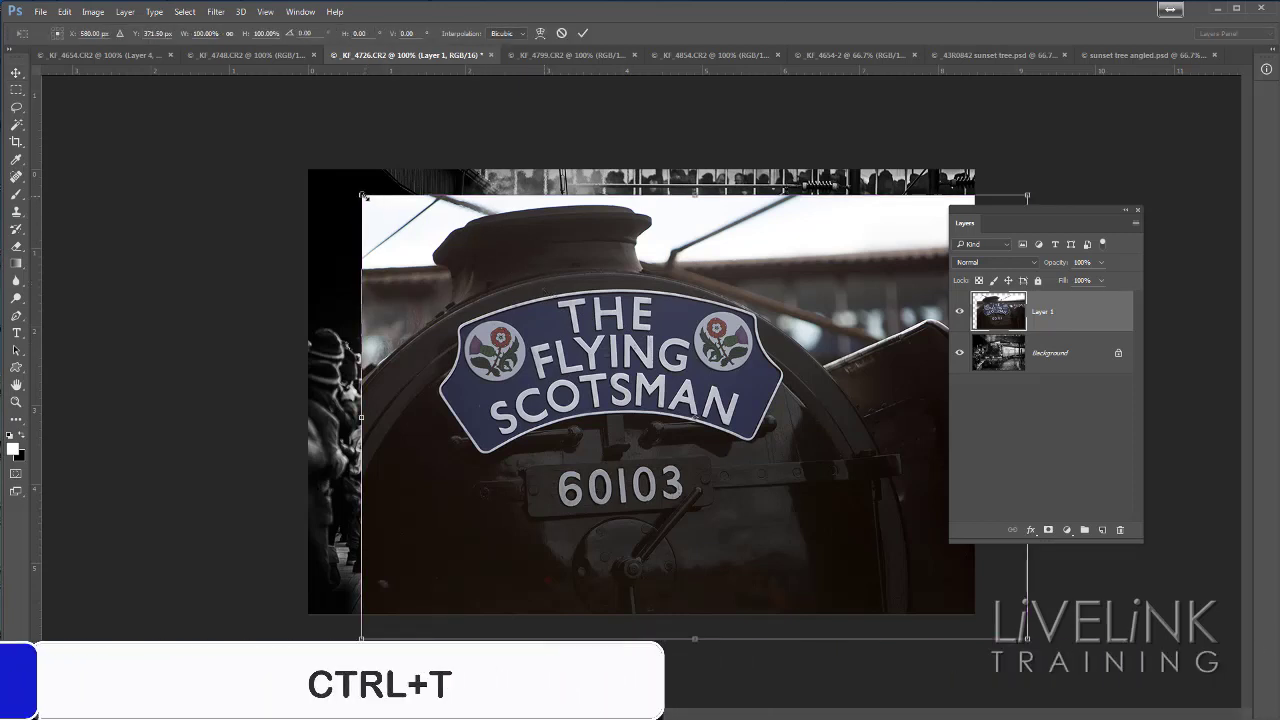
{"action": "left_click_drag", "start_coordinate": [364, 197], "coordinate": [812, 496]}
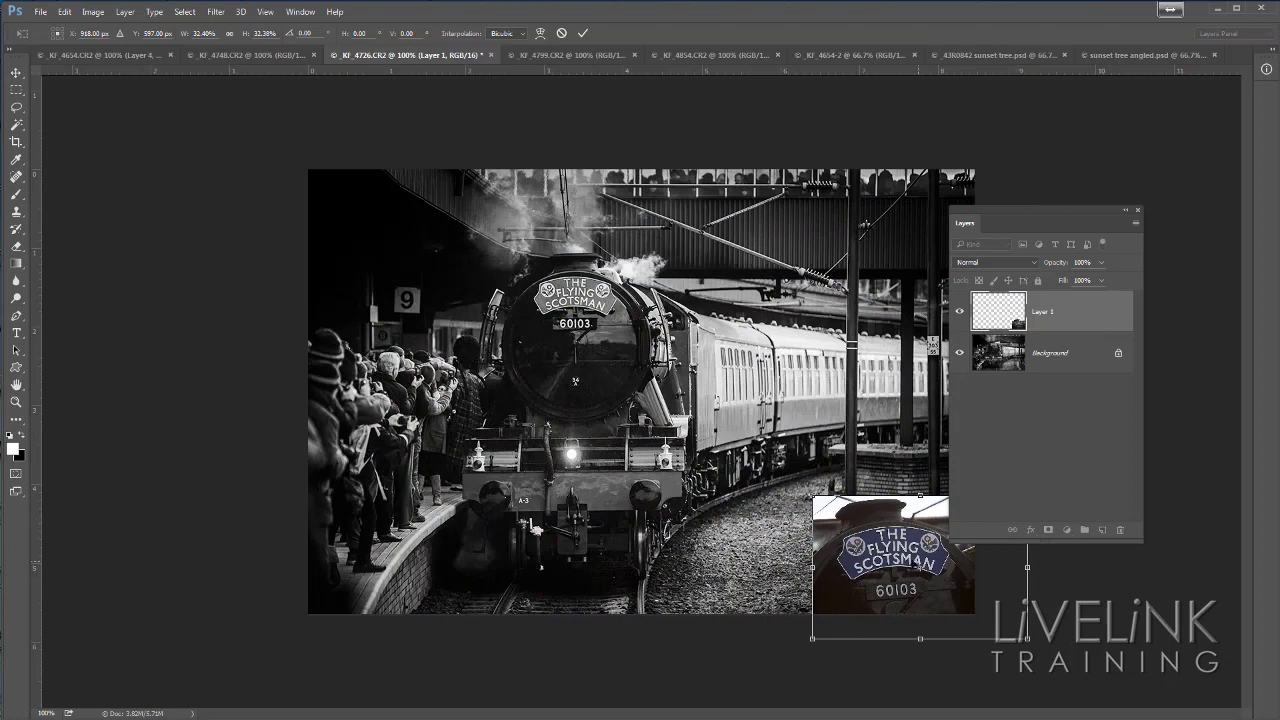
{"action": "left_click_drag", "start_coordinate": [925, 575], "coordinate": [459, 282]}
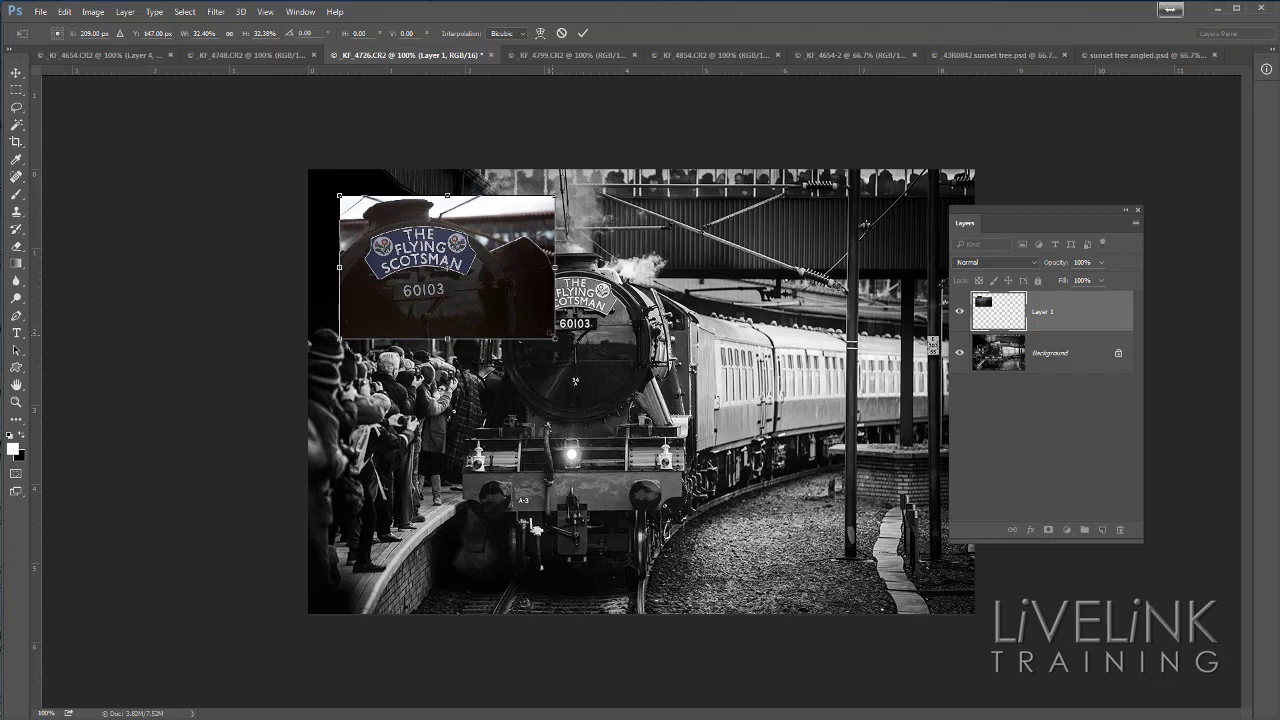
{"action": "left_click_drag", "start_coordinate": [554, 338], "coordinate": [503, 304]}
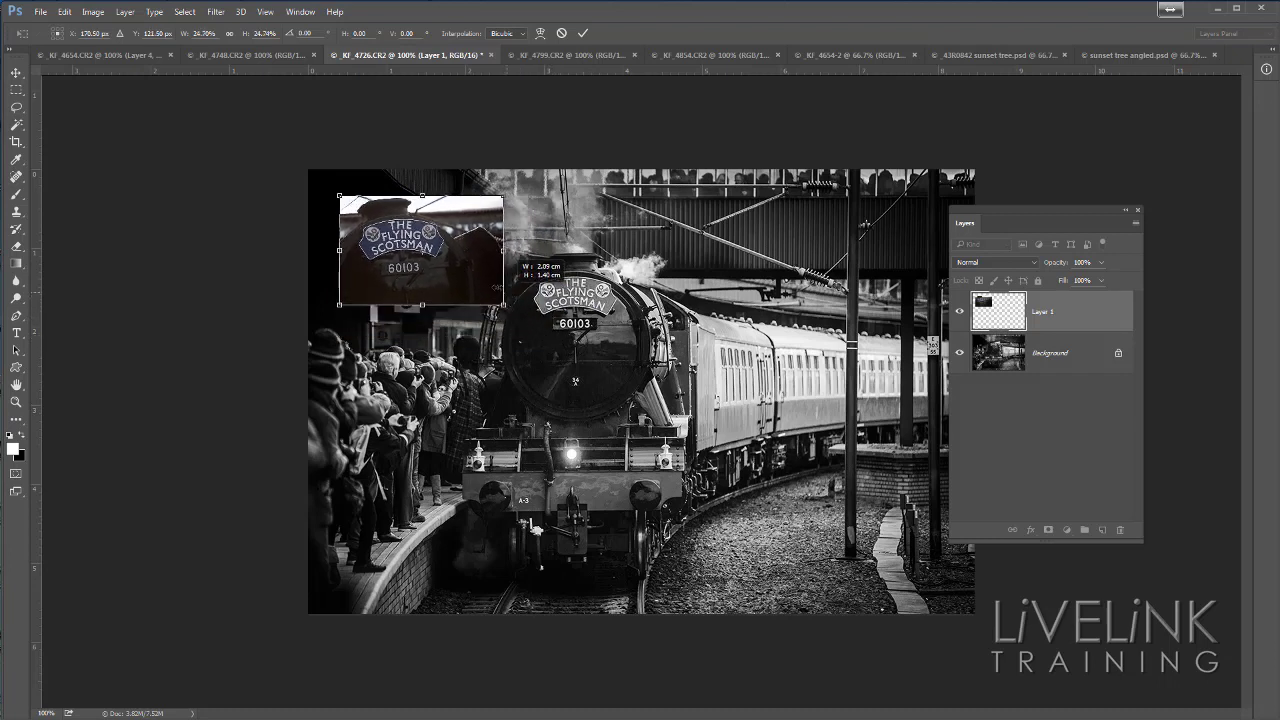
{"action": "mouse_move", "coordinate": [458, 258]}
{"action": "left_mouse_down"}
{"action": "mouse_move", "coordinate": [442, 263]}
{"action": "mouse_move", "coordinate": [456, 260]}
{"action": "left_mouse_up"}
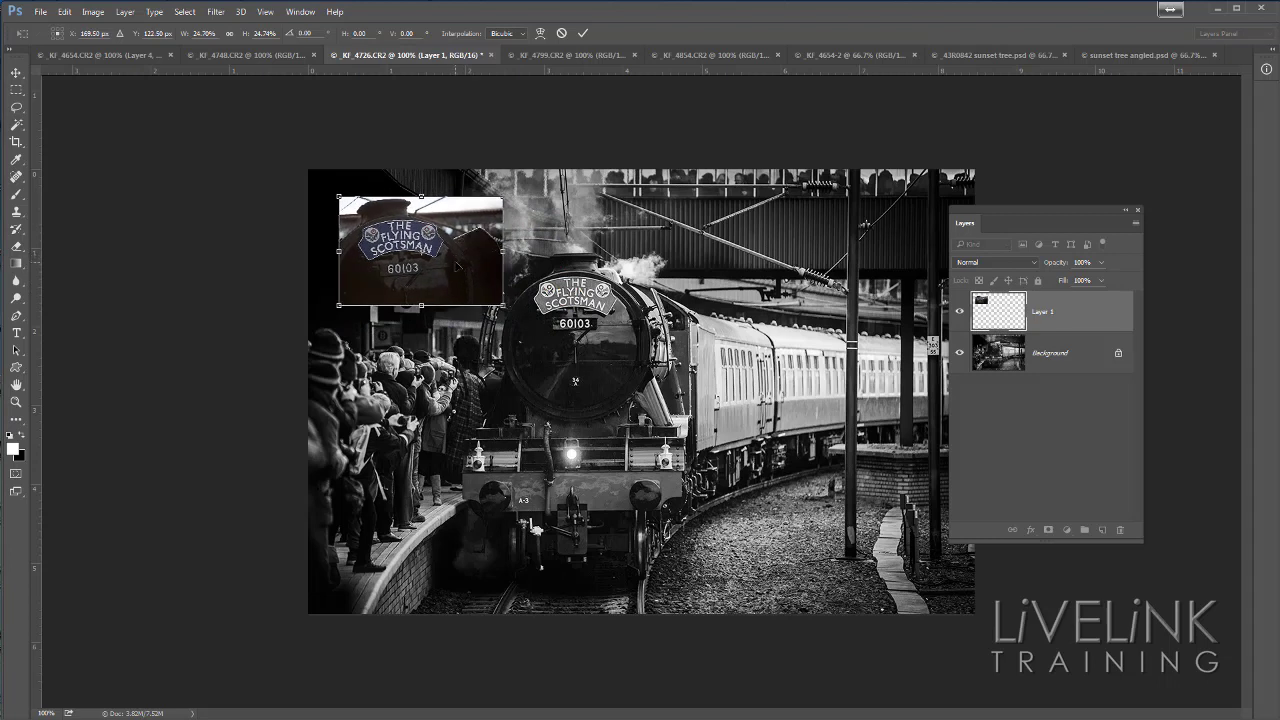
{"action": "left_click", "coordinate": [585, 37]}
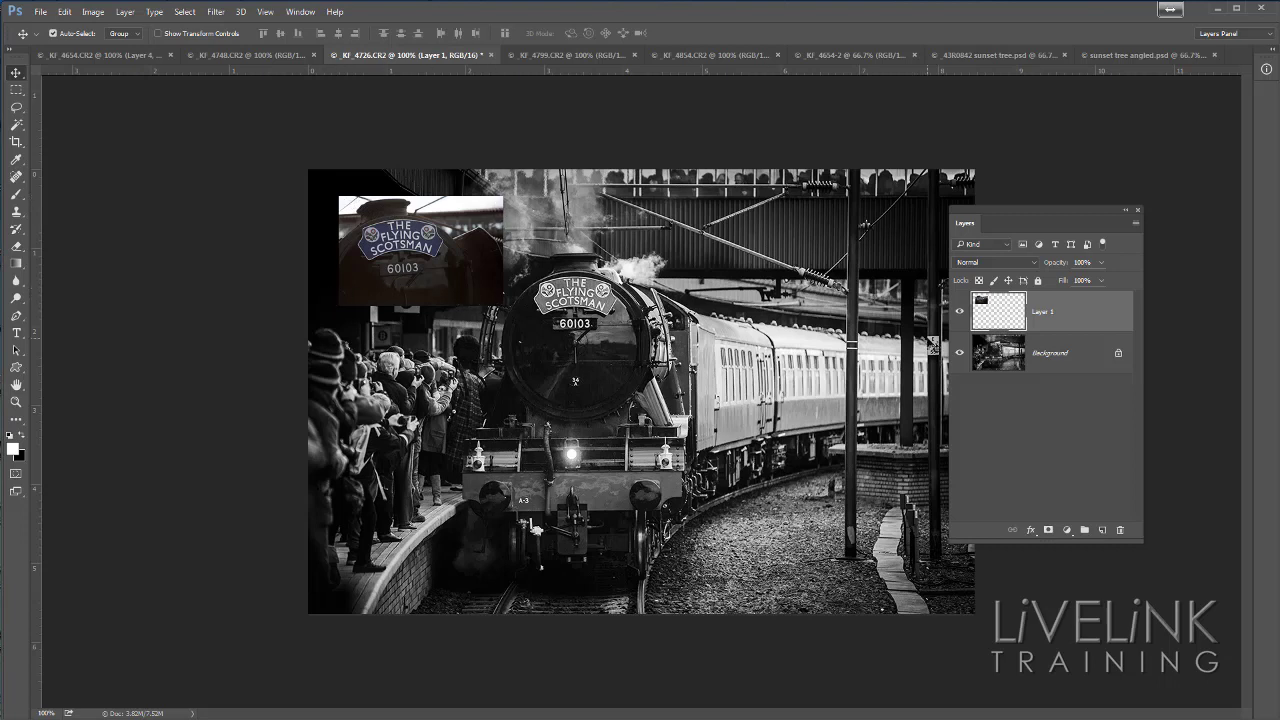
Give Layer 1 a black stroke of 1 px positioned inside the photo's edge
{"action": "left_click", "coordinate": [1030, 531]}
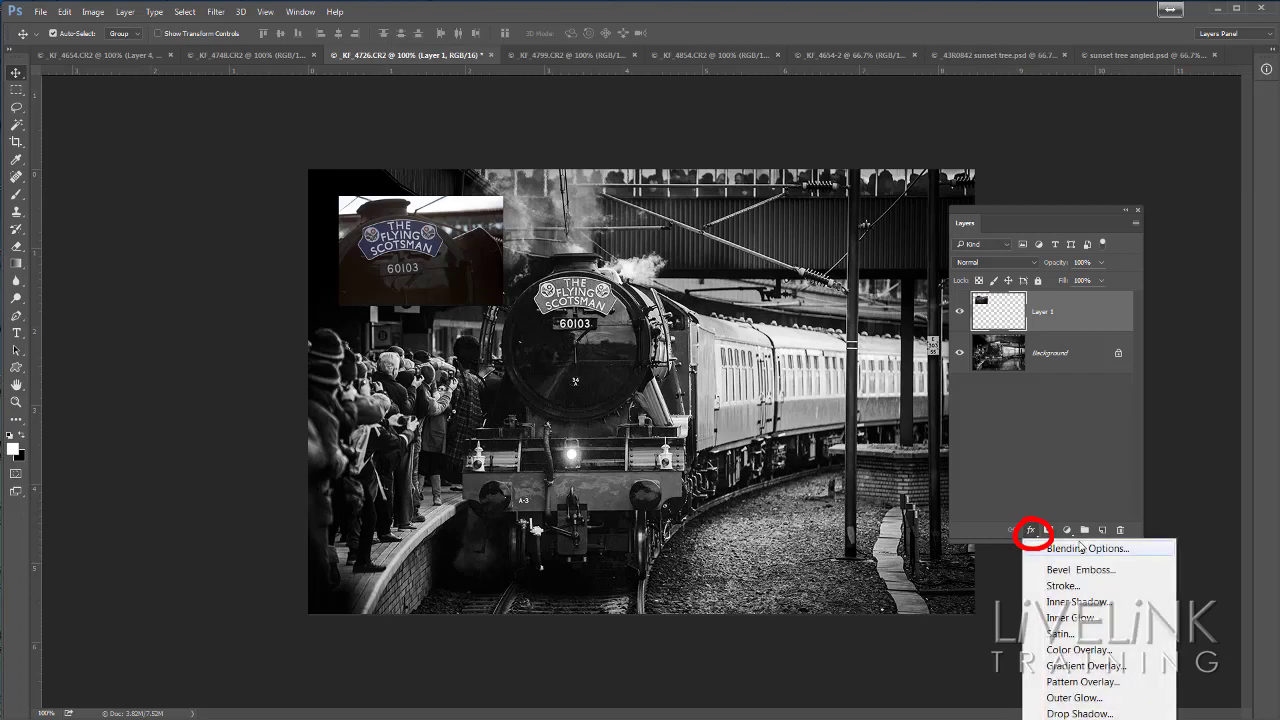
{"action": "left_click", "coordinate": [1092, 551]}
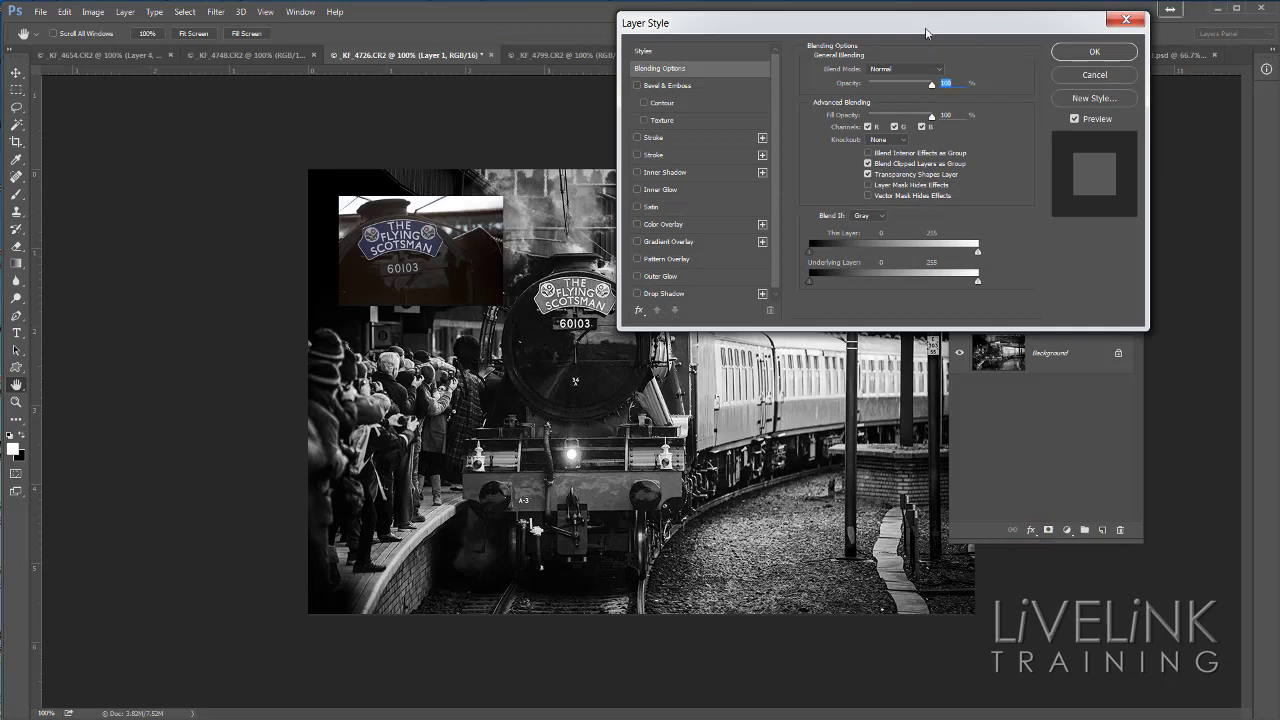
{"action": "left_click_drag", "start_coordinate": [926, 33], "coordinate": [953, 144]}
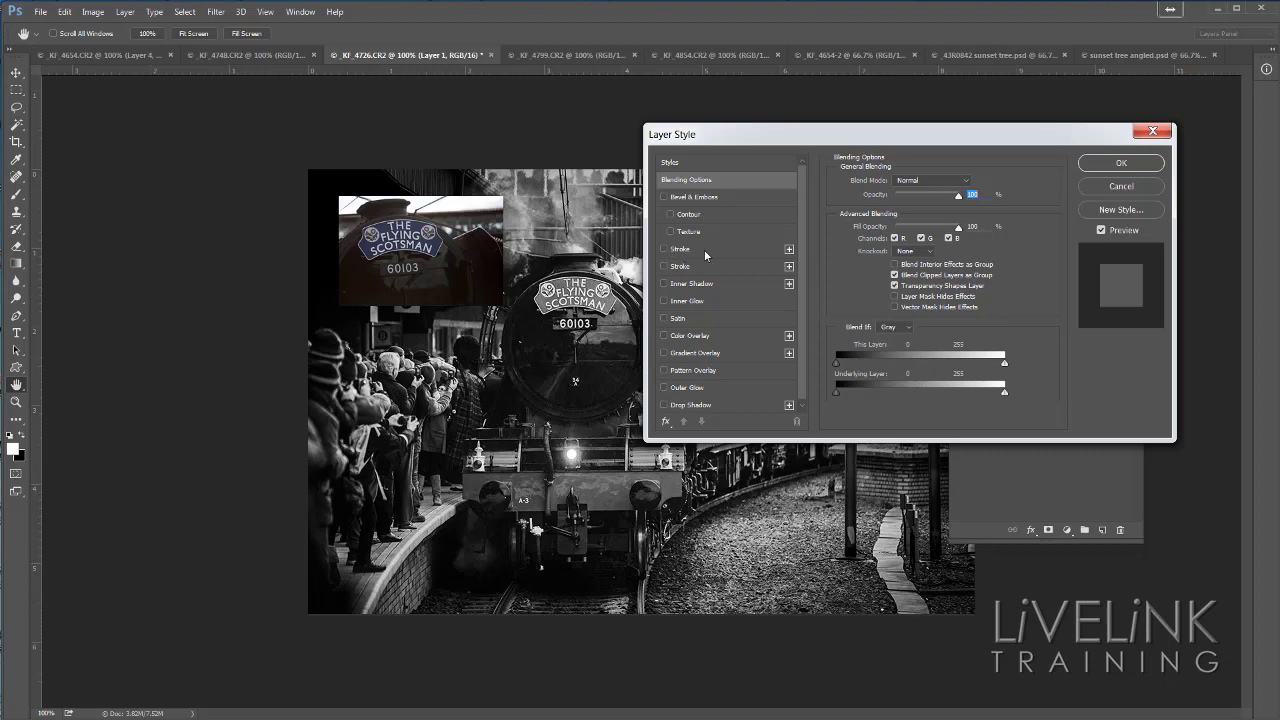
{"action": "left_click", "coordinate": [765, 250]}
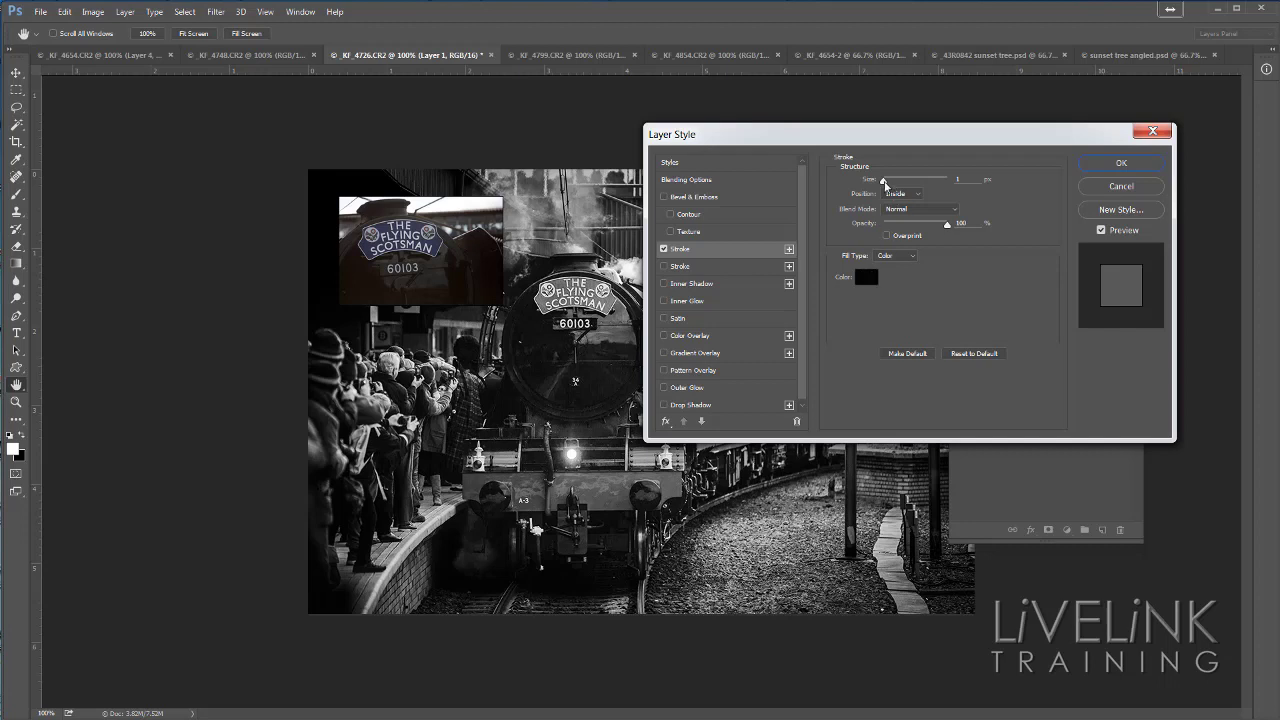
{"action": "left_click_drag", "start_coordinate": [884, 184], "coordinate": [883, 188]}
Add a second, white stroke of 6 px inside the edge of the nameplate photo
{"action": "left_click", "coordinate": [664, 267]}
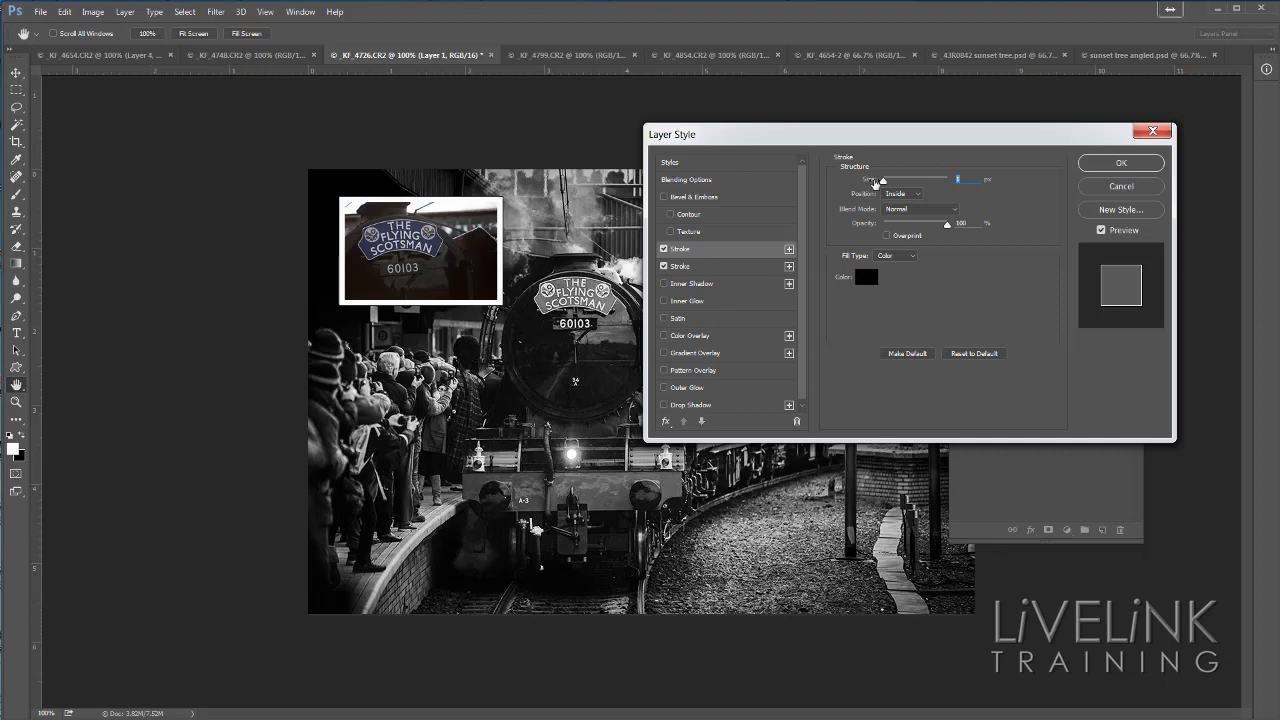
{"action": "left_click", "coordinate": [746, 265]}
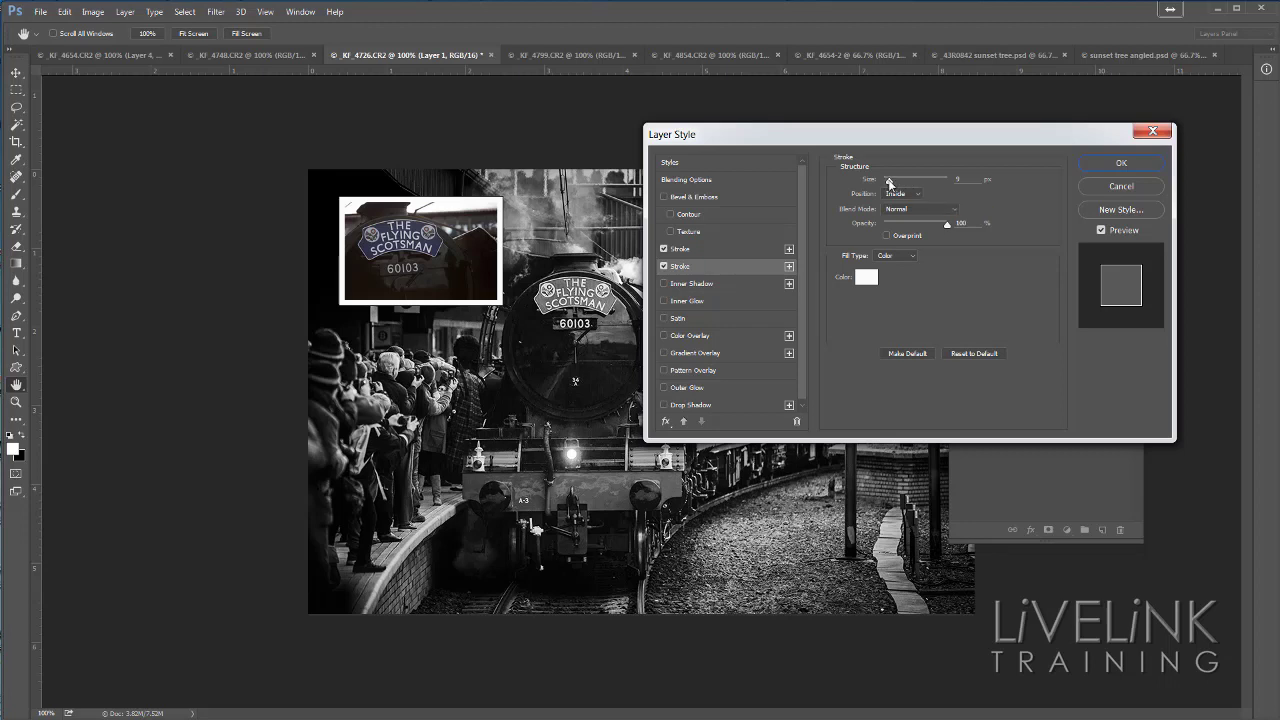
{"action": "left_click_drag", "start_coordinate": [888, 183], "coordinate": [888, 183]}
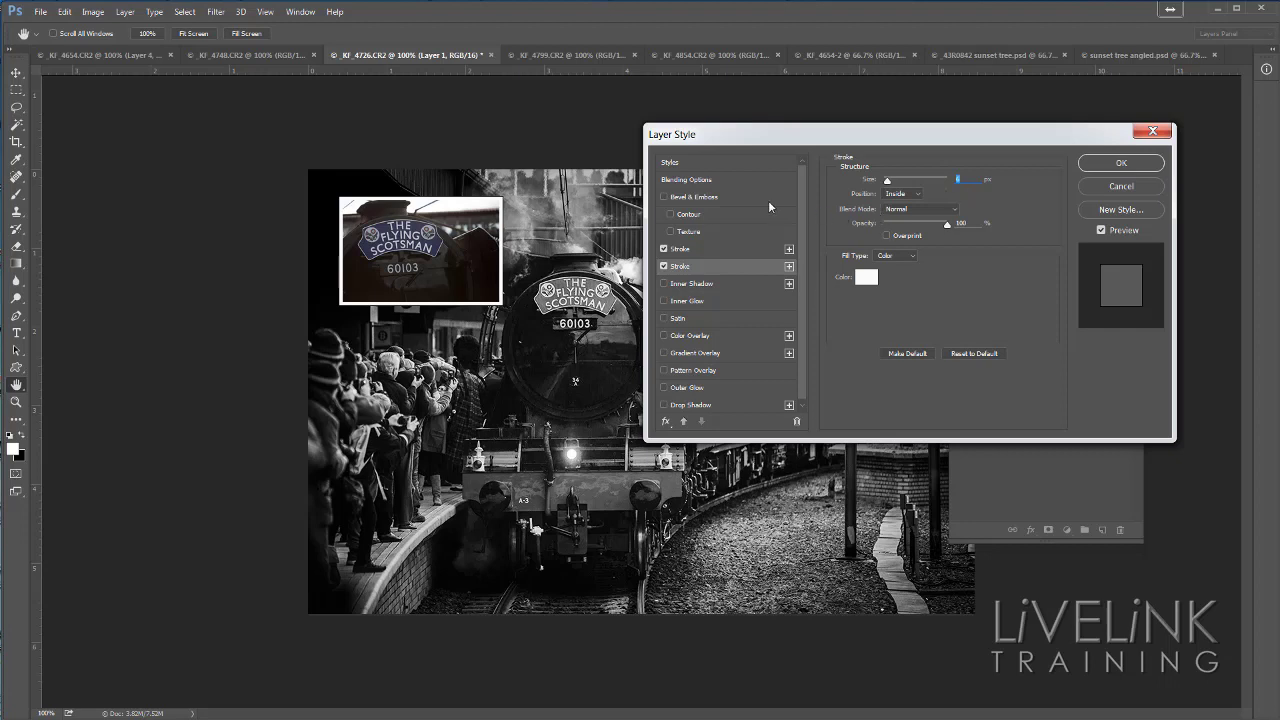
Add a Multiply drop shadow with distance 12 px, spread 11% and size 2 px, and apply the layer style
{"action": "left_click", "coordinate": [724, 406]}
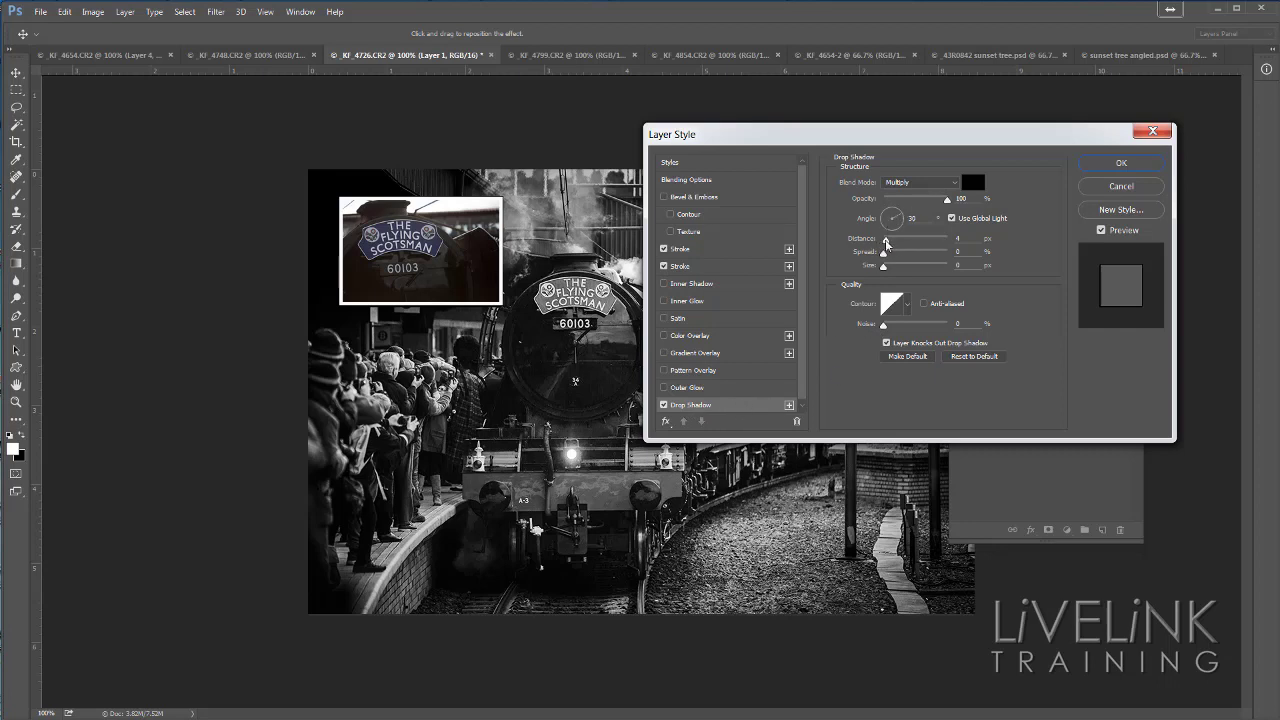
{"action": "mouse_move", "coordinate": [886, 243]}
{"action": "left_mouse_down"}
{"action": "mouse_move", "coordinate": [901, 247]}
{"action": "mouse_move", "coordinate": [890, 242]}
{"action": "left_mouse_up"}
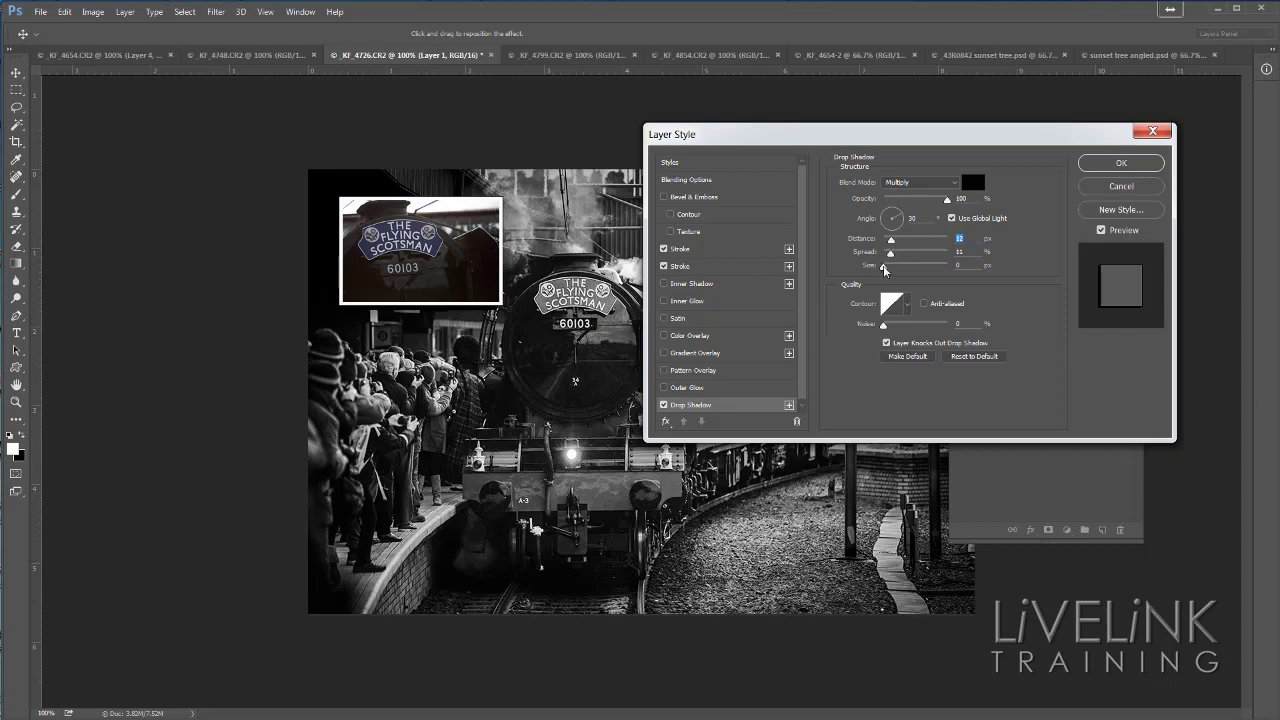
{"action": "left_click", "coordinate": [883, 266]}
{"action": "left_click", "coordinate": [1122, 163]}
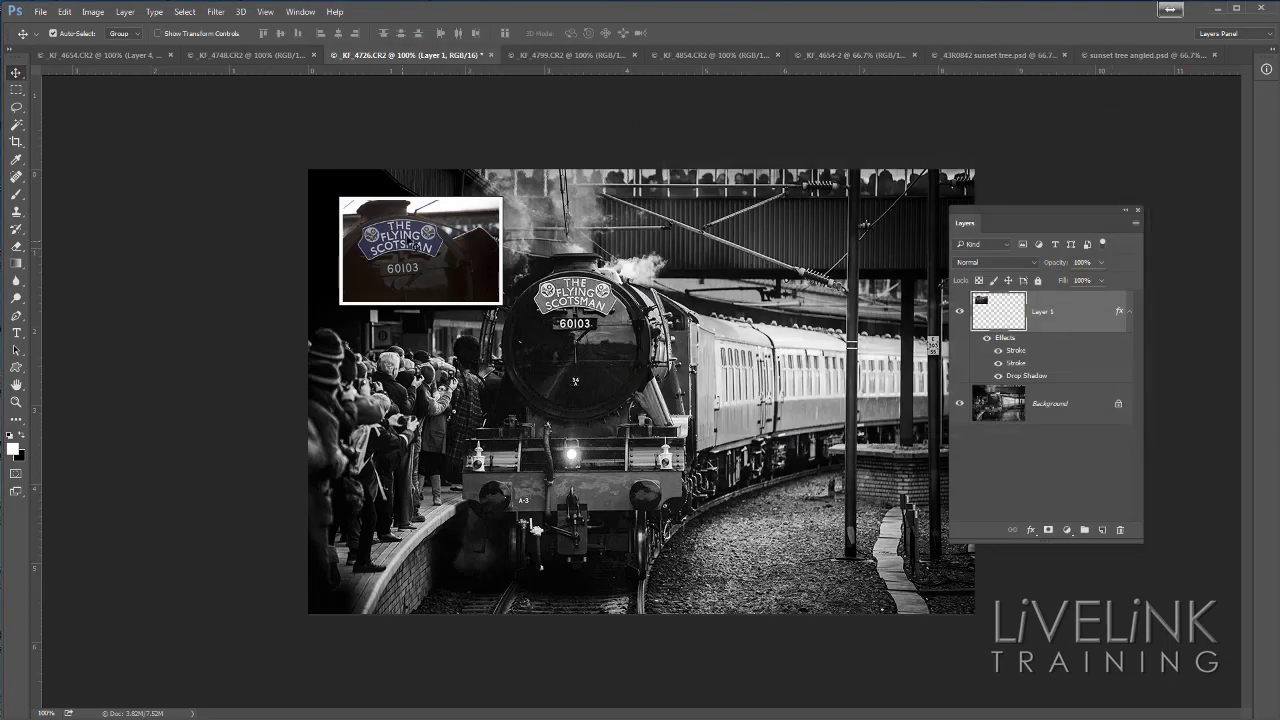
With the framed photo over the carriages, set its drop shadow to distance 7 px, spread 0% and size 10 px, and return it to the upper-left corner
{"action": "left_click_drag", "start_coordinate": [424, 250], "coordinate": [813, 390]}
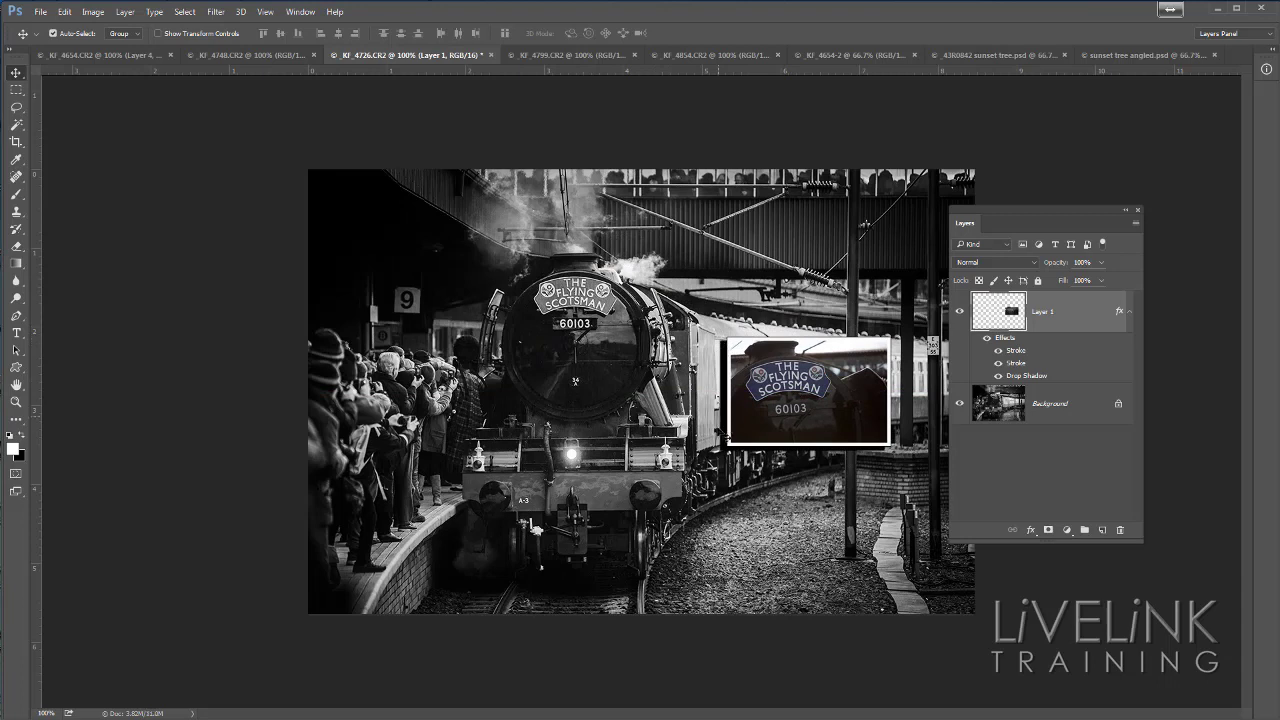
{"action": "left_click_drag", "start_coordinate": [800, 347], "coordinate": [797, 334]}
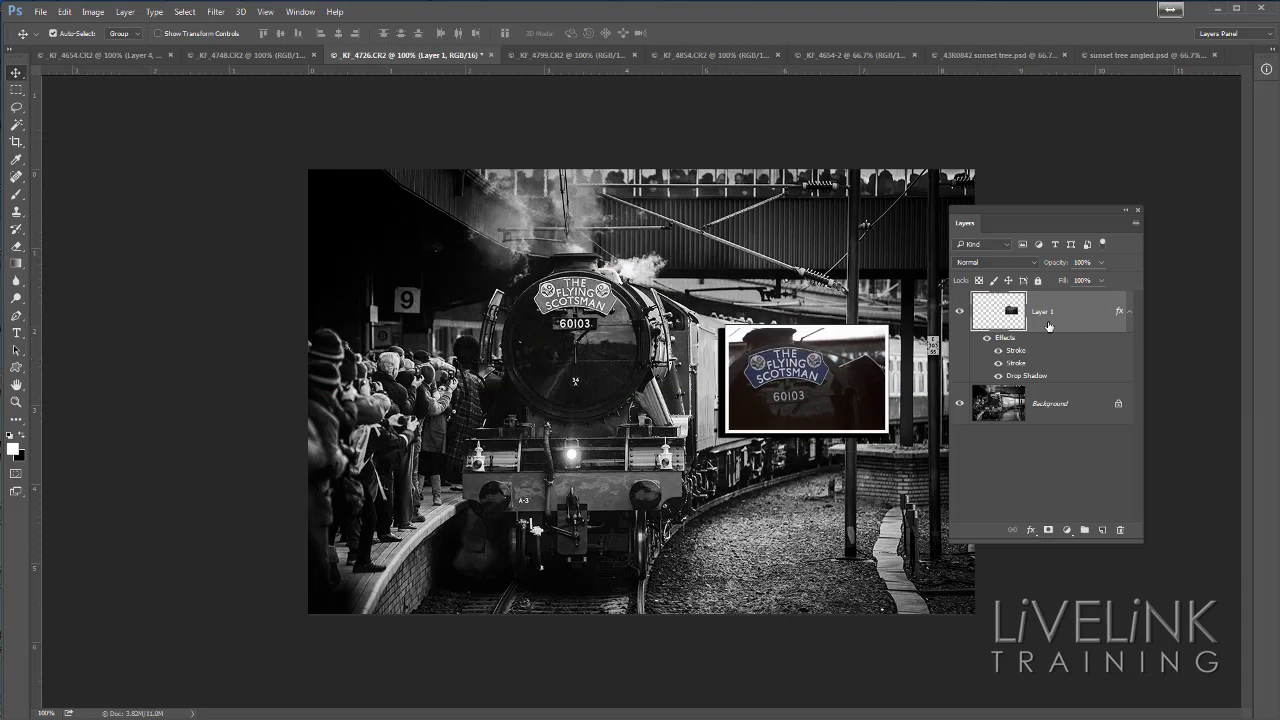
{"action": "double_click", "coordinate": [1025, 376]}
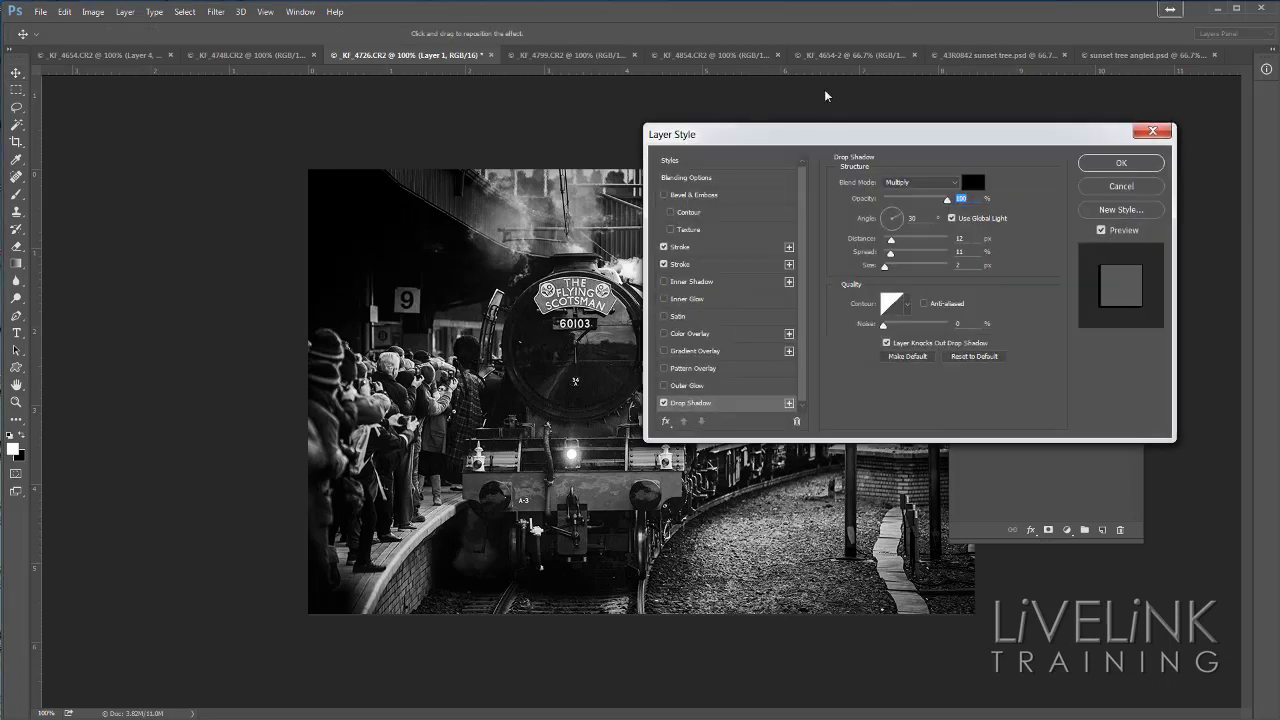
{"action": "left_click_drag", "start_coordinate": [837, 143], "coordinate": [1010, 127]}
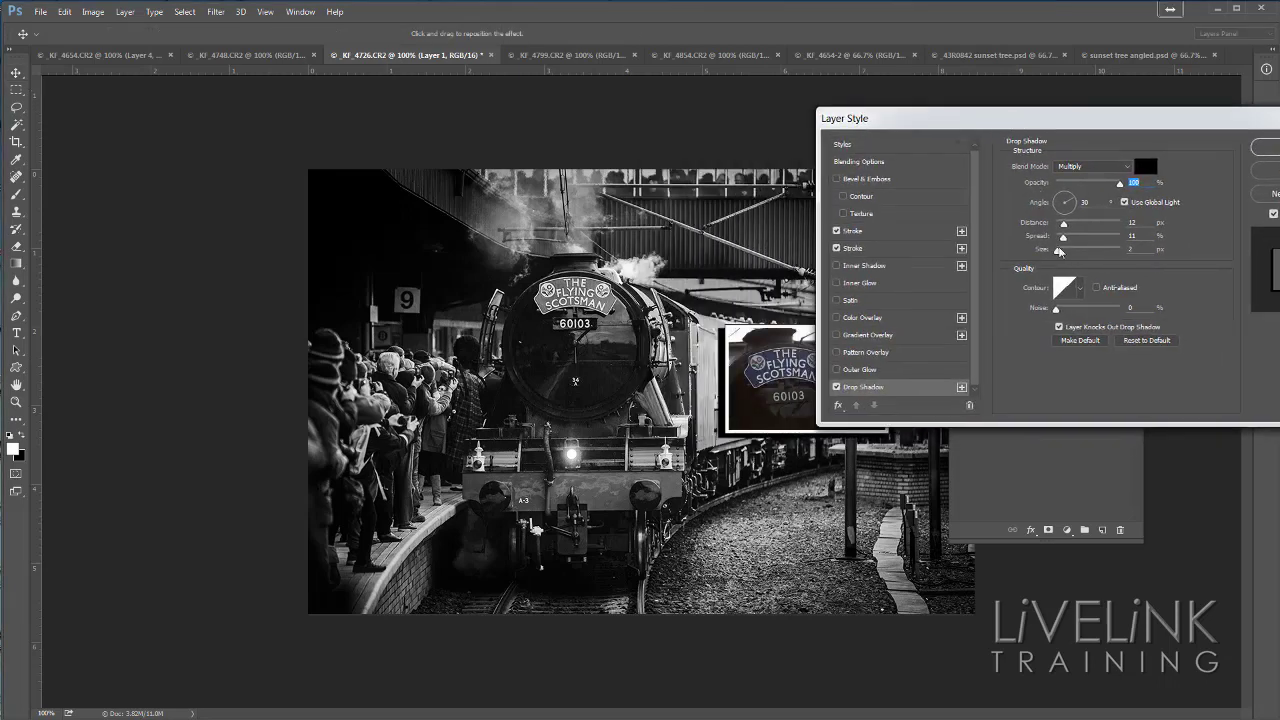
{"action": "mouse_move", "coordinate": [1057, 250]}
{"action": "left_mouse_down"}
{"action": "mouse_move", "coordinate": [1071, 253]}
{"action": "mouse_move", "coordinate": [1054, 244]}
{"action": "mouse_move", "coordinate": [1061, 228]}
{"action": "left_mouse_up"}
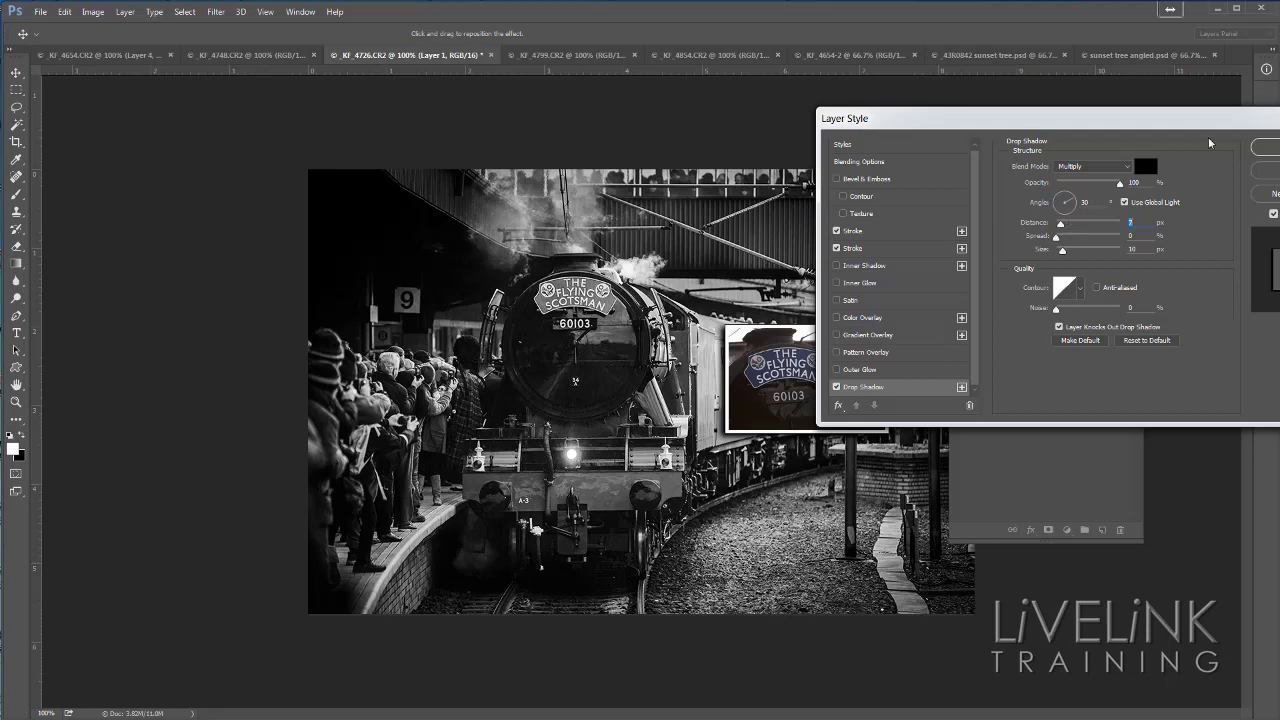
{"action": "left_click", "coordinate": [1265, 147]}
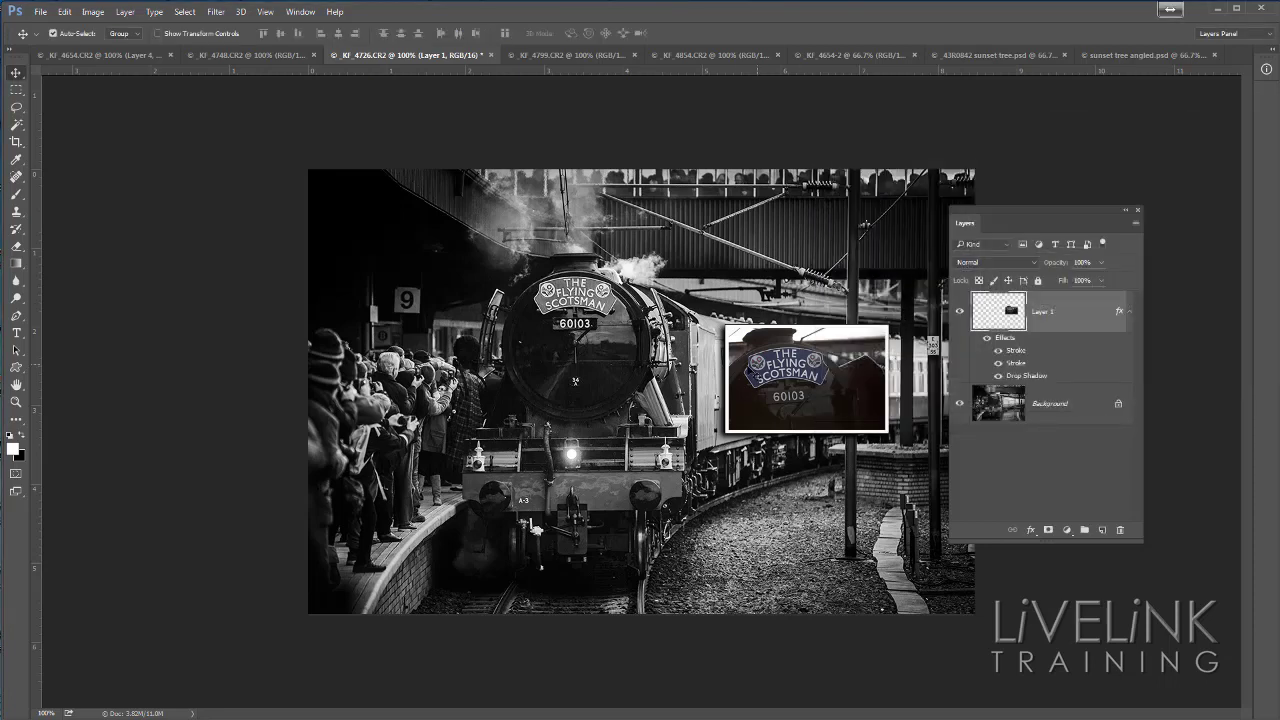
{"action": "left_click_drag", "start_coordinate": [815, 397], "coordinate": [432, 268]}
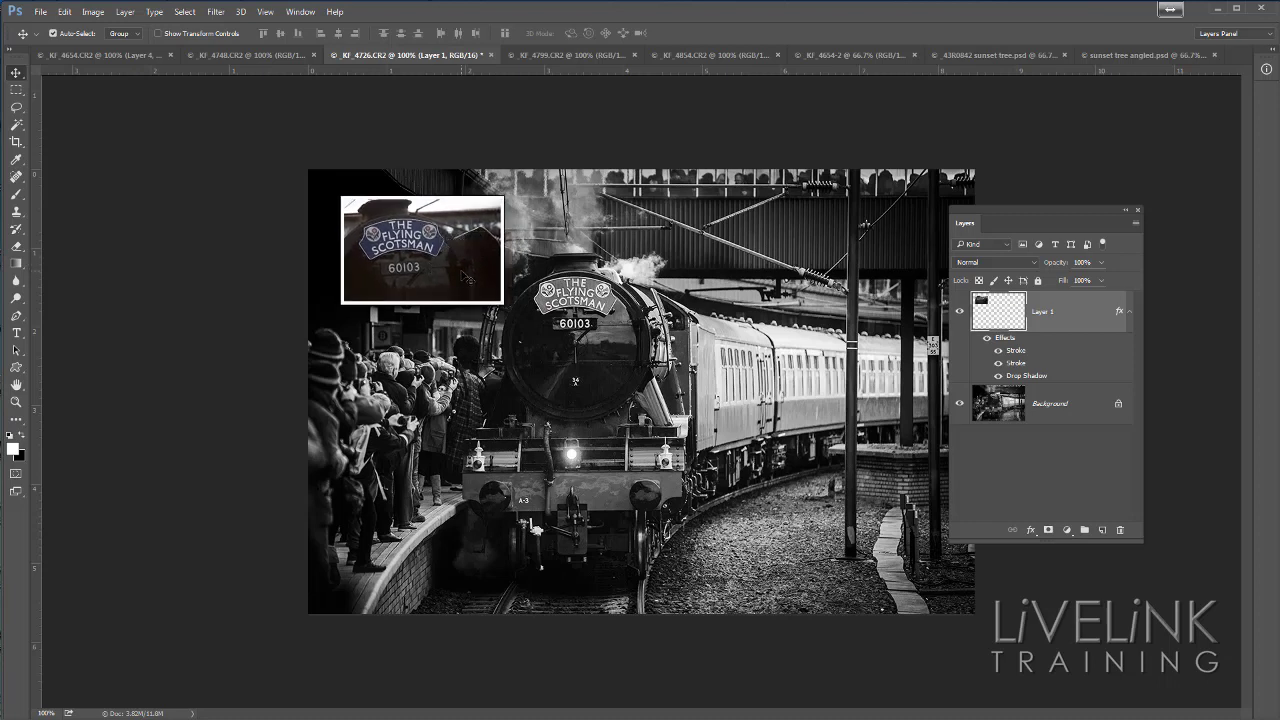
Copy the curved Flying Scotsman nameplate photo from _KF_4799.CR2 into _KF_4726.CR2 as a new layer and shift it down and left
{"action": "left_click", "coordinate": [573, 56]}
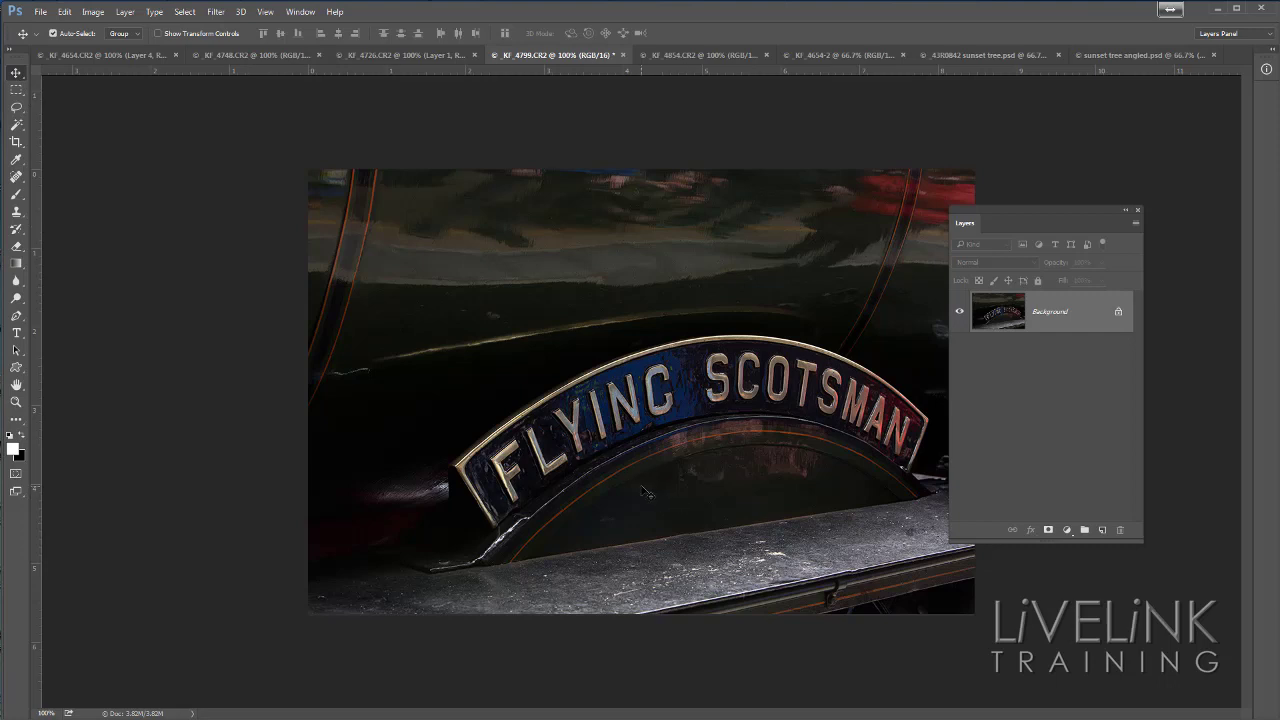
{"action": "left_click", "coordinate": [396, 56]}
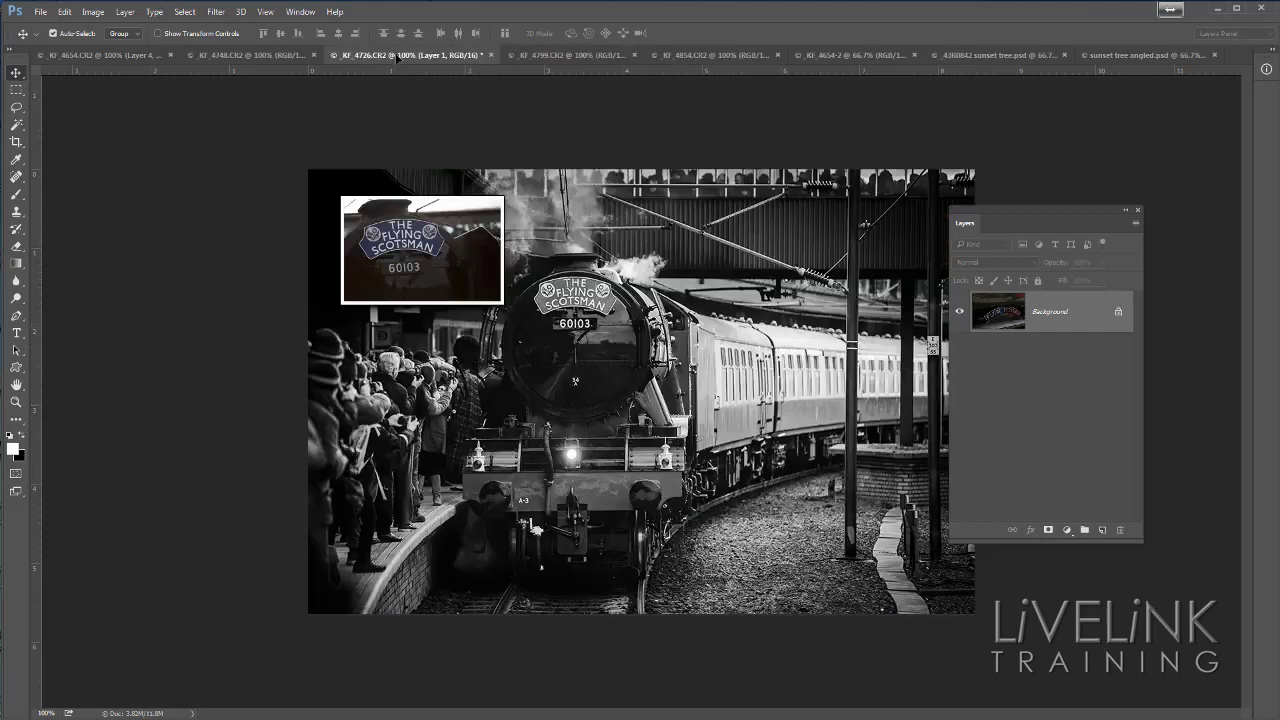
{"action": "left_click_drag", "start_coordinate": [557, 235], "coordinate": [746, 370]}
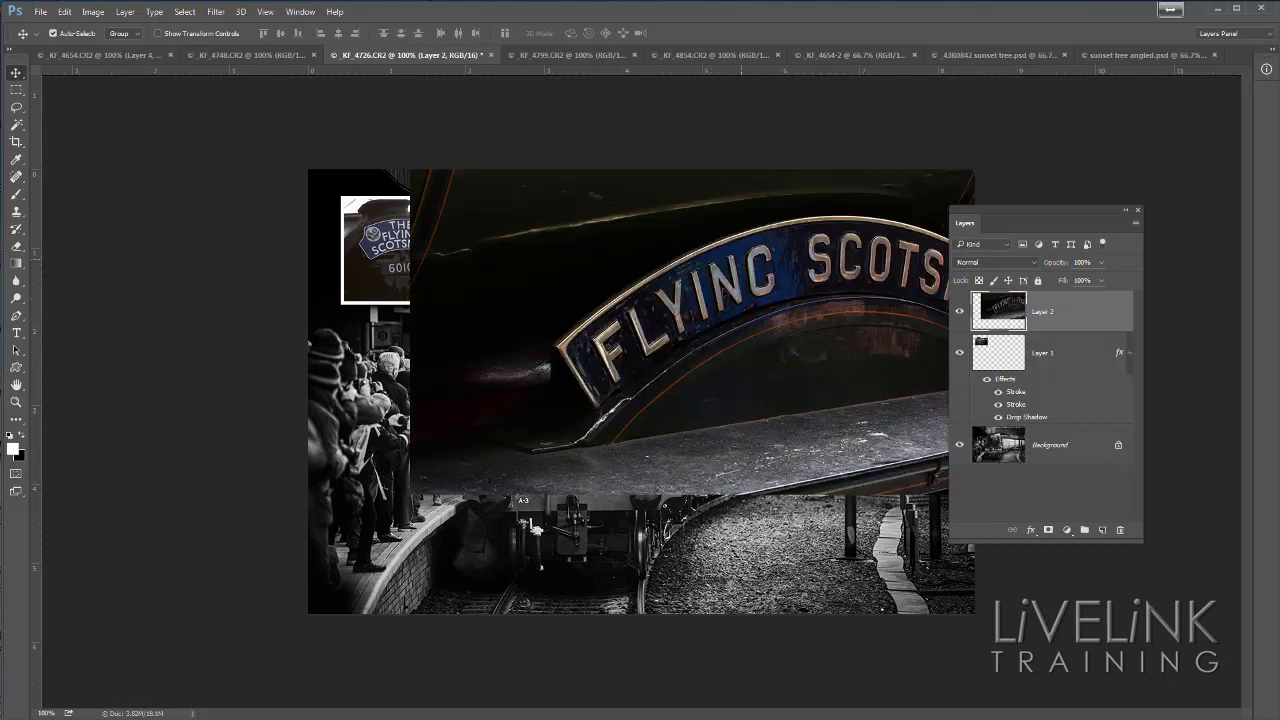
{"action": "left_click_drag", "start_coordinate": [716, 283], "coordinate": [676, 421]}
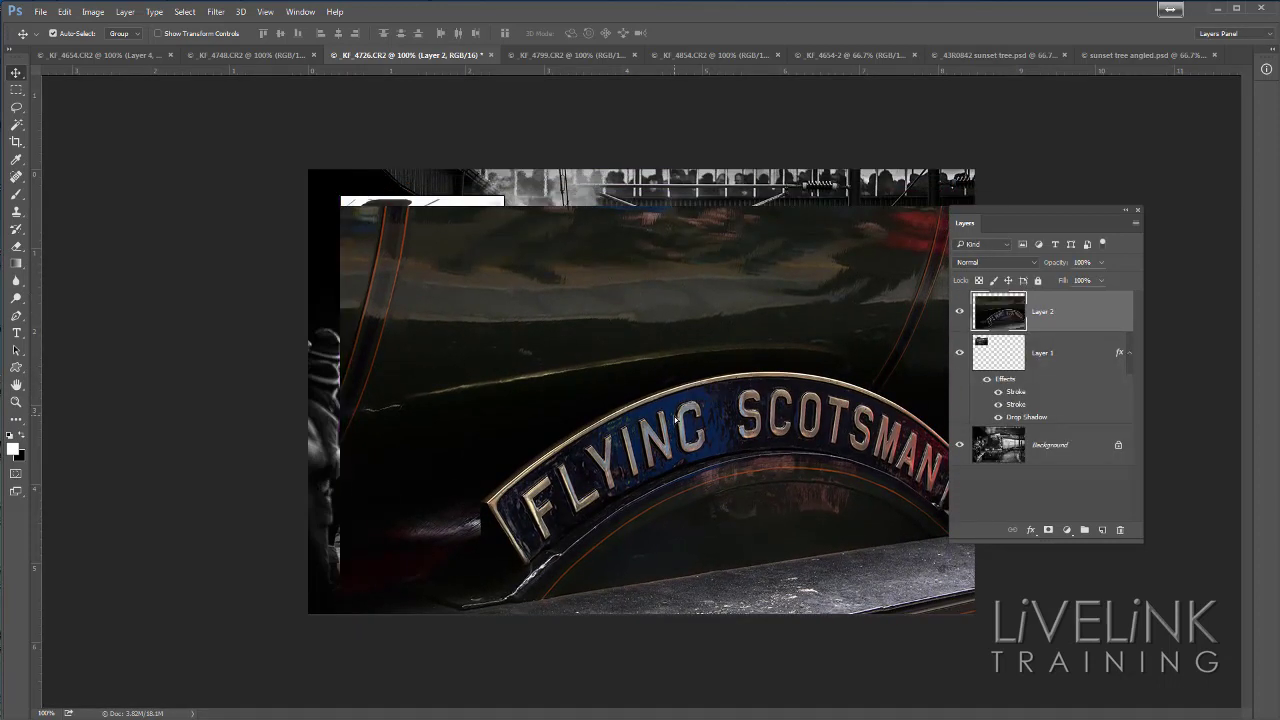
Scale the curved nameplate photo to about 24.5% and place it level with the first framed photo, just to its right
{"action": "key", "text": "ctrl+t"}
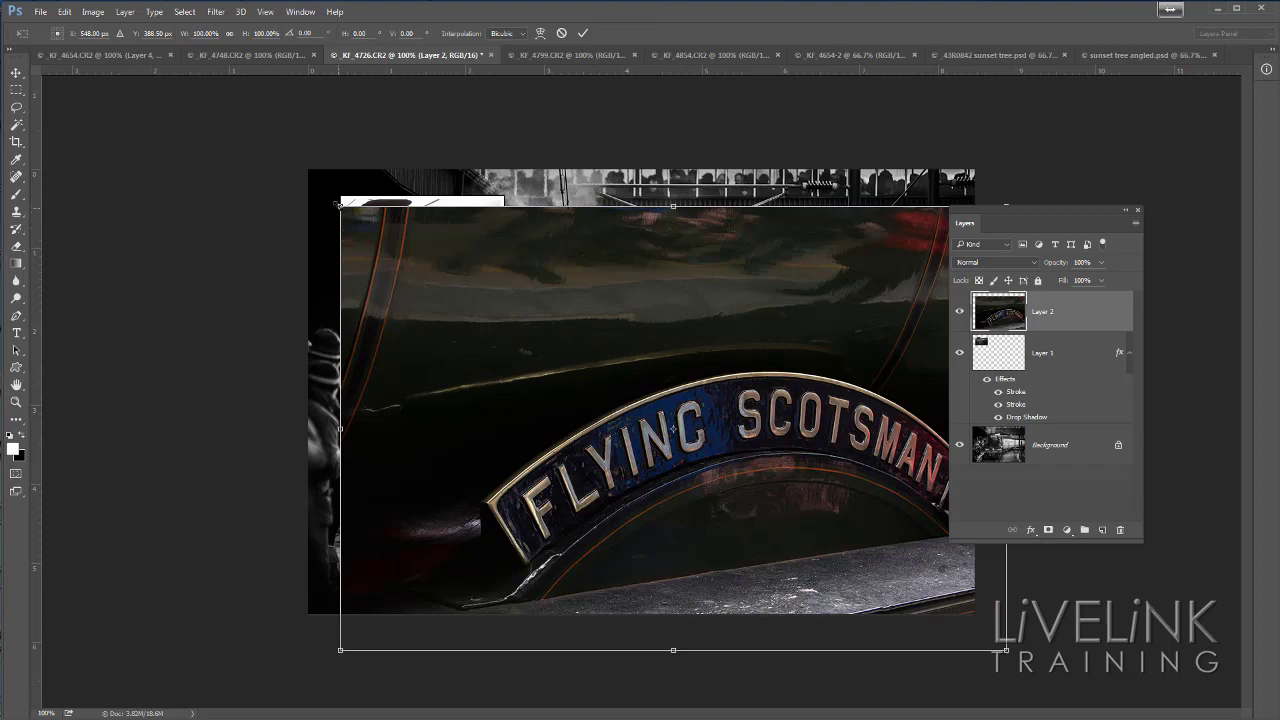
{"action": "left_click_drag", "start_coordinate": [341, 205], "coordinate": [795, 512]}
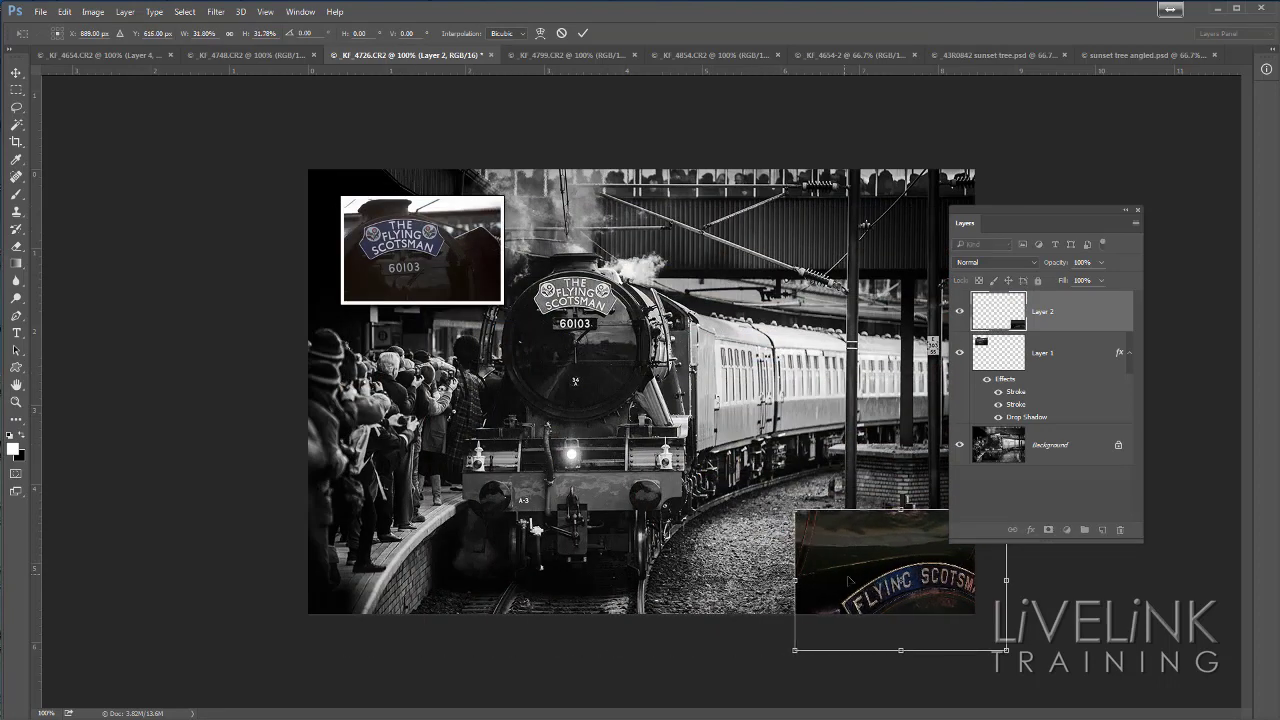
{"action": "left_click_drag", "start_coordinate": [848, 580], "coordinate": [568, 268]}
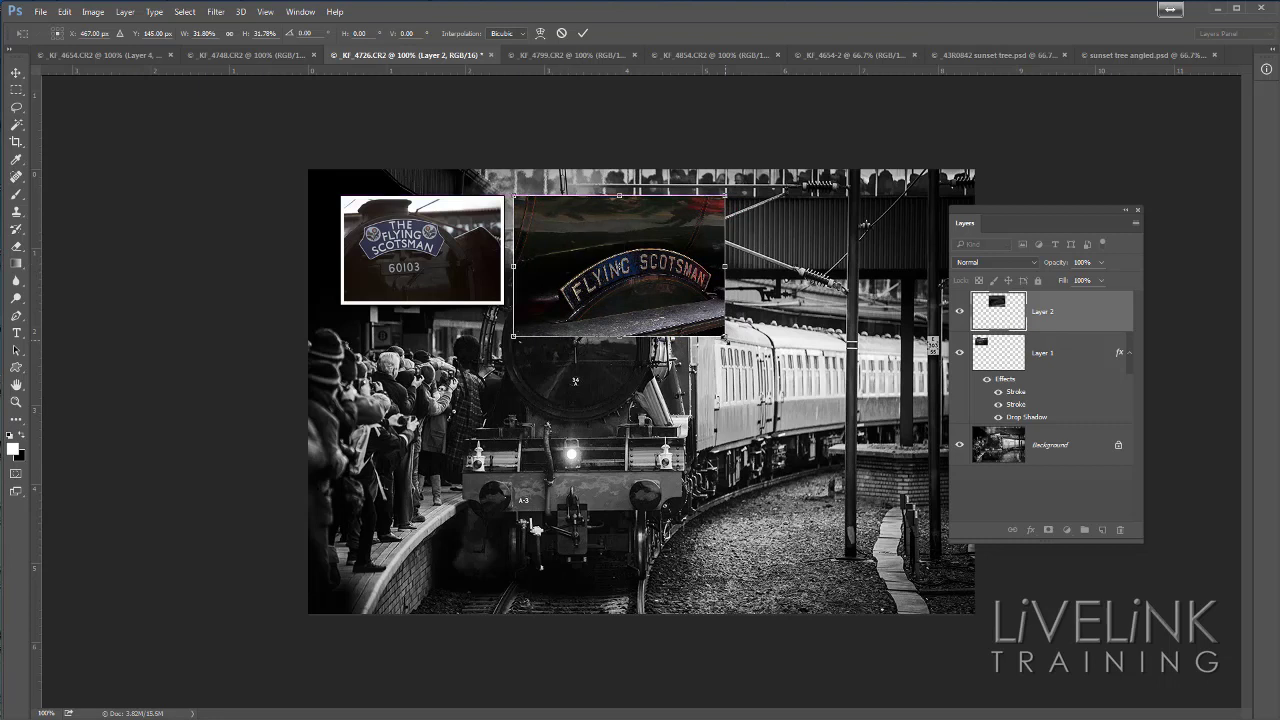
{"action": "left_click_drag", "start_coordinate": [727, 337], "coordinate": [677, 303]}
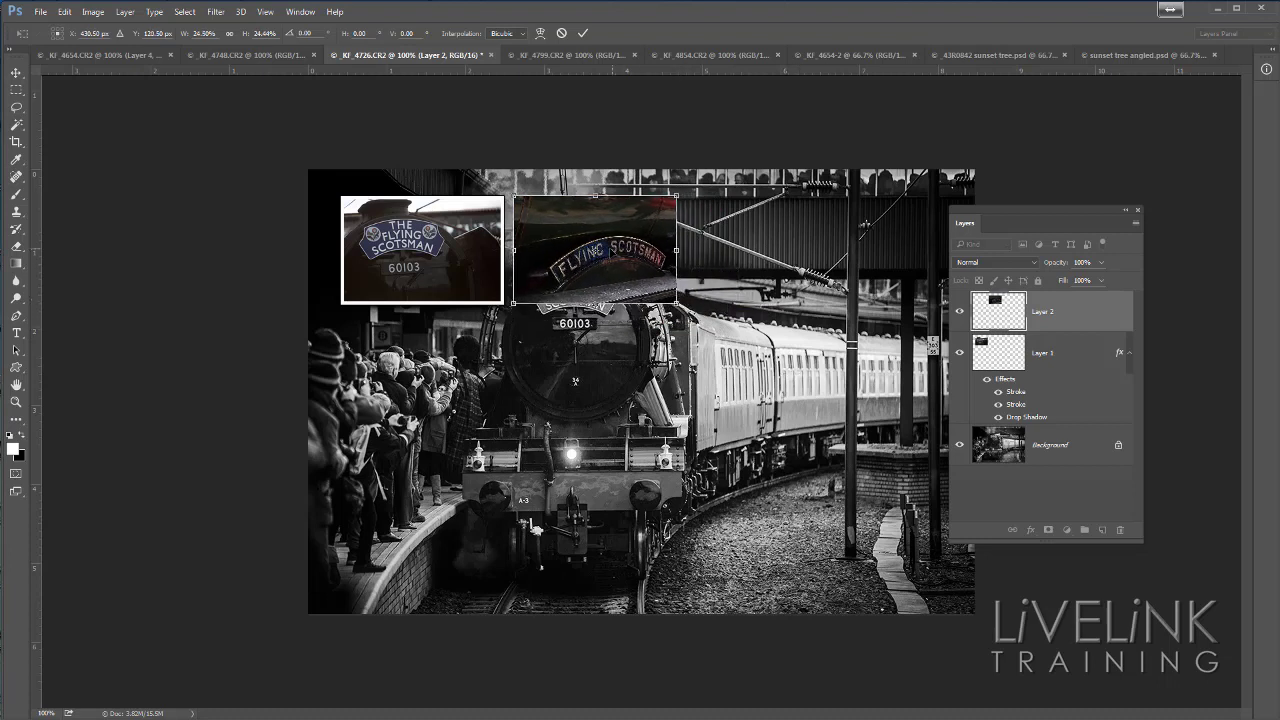
{"action": "key", "text": "Return"}
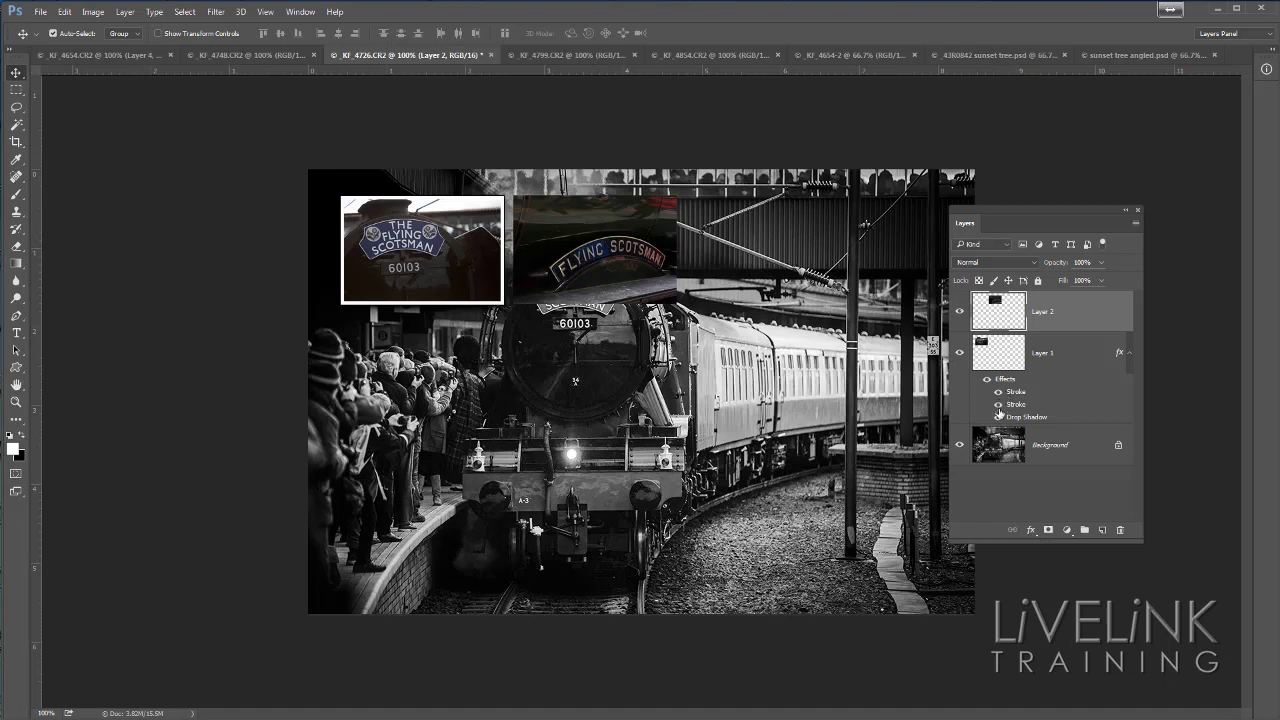
Copy all of Layer 1's effects, both strokes and the drop shadow, onto Layer 2
{"action": "left_click", "coordinate": [1071, 363]}
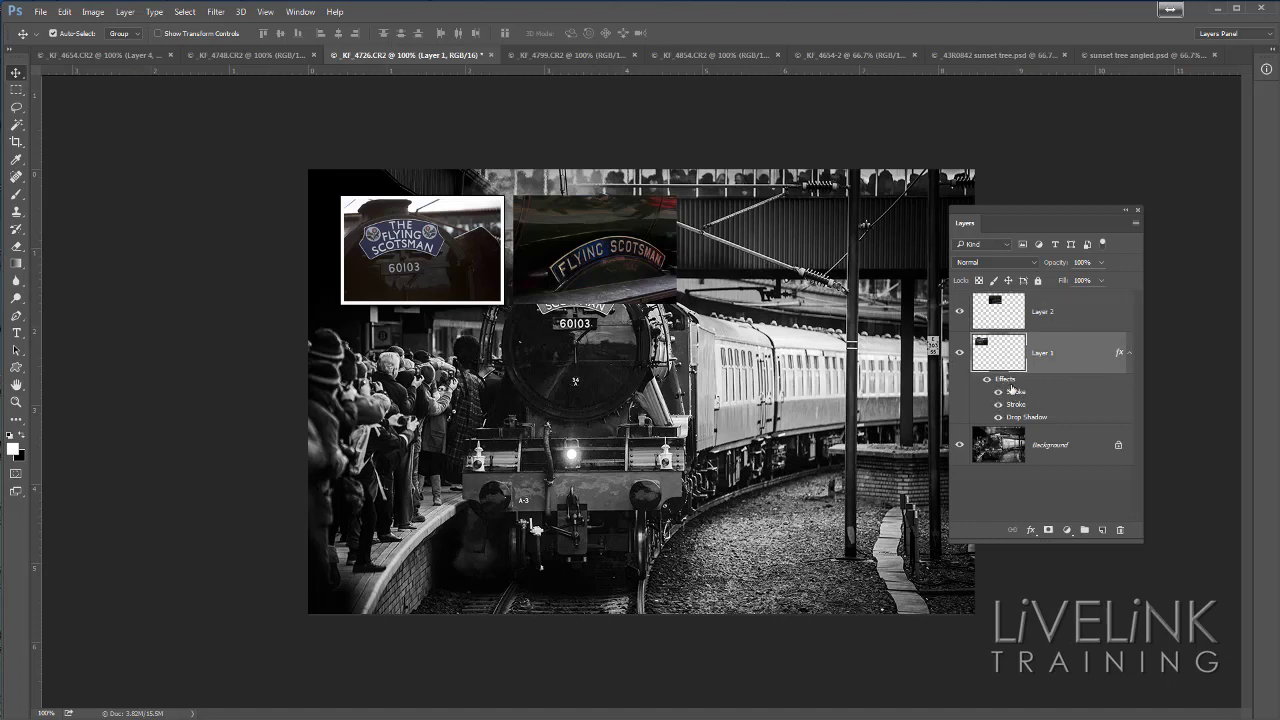
{"action": "key", "text": "alt"}
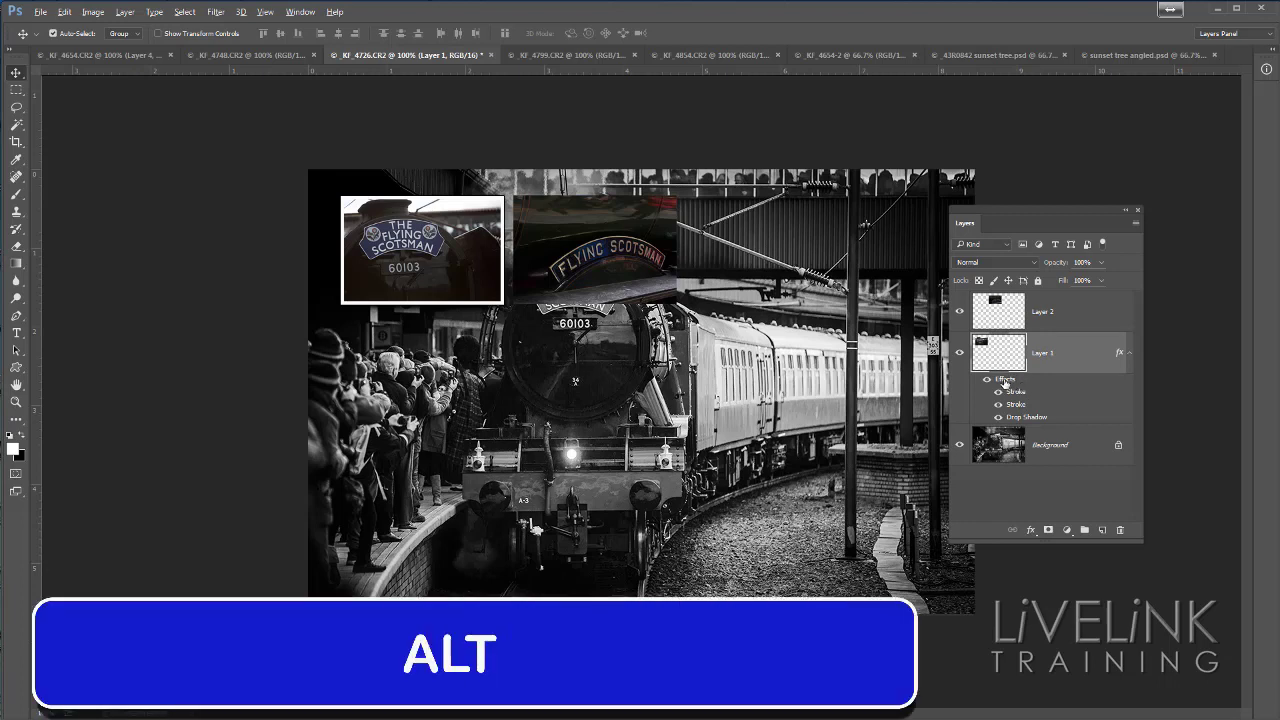
{"action": "left_click_drag", "start_coordinate": [1005, 382], "coordinate": [1014, 306]}
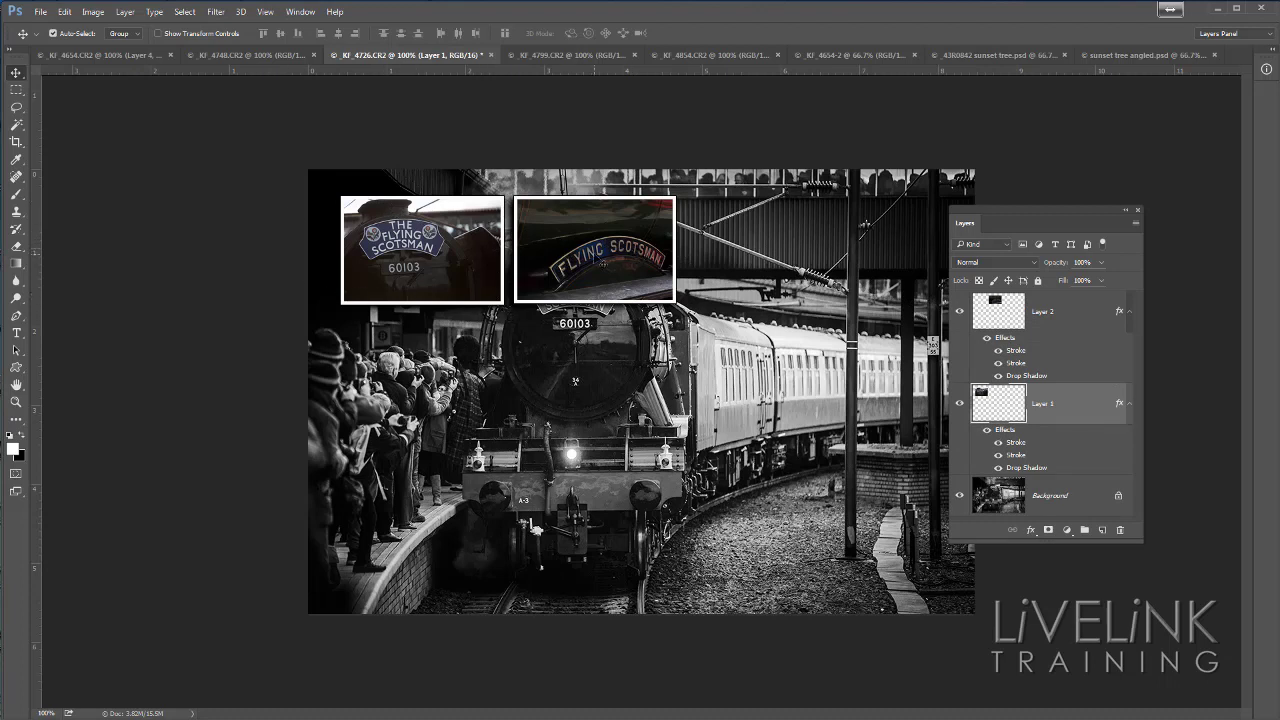
Move the curved nameplate photo to the picture's upper-right area, and copy the flag photo from _KF_4654-2 into _KF_4726.CR2 as a new layer
{"action": "left_click_drag", "start_coordinate": [604, 257], "coordinate": [851, 236]}
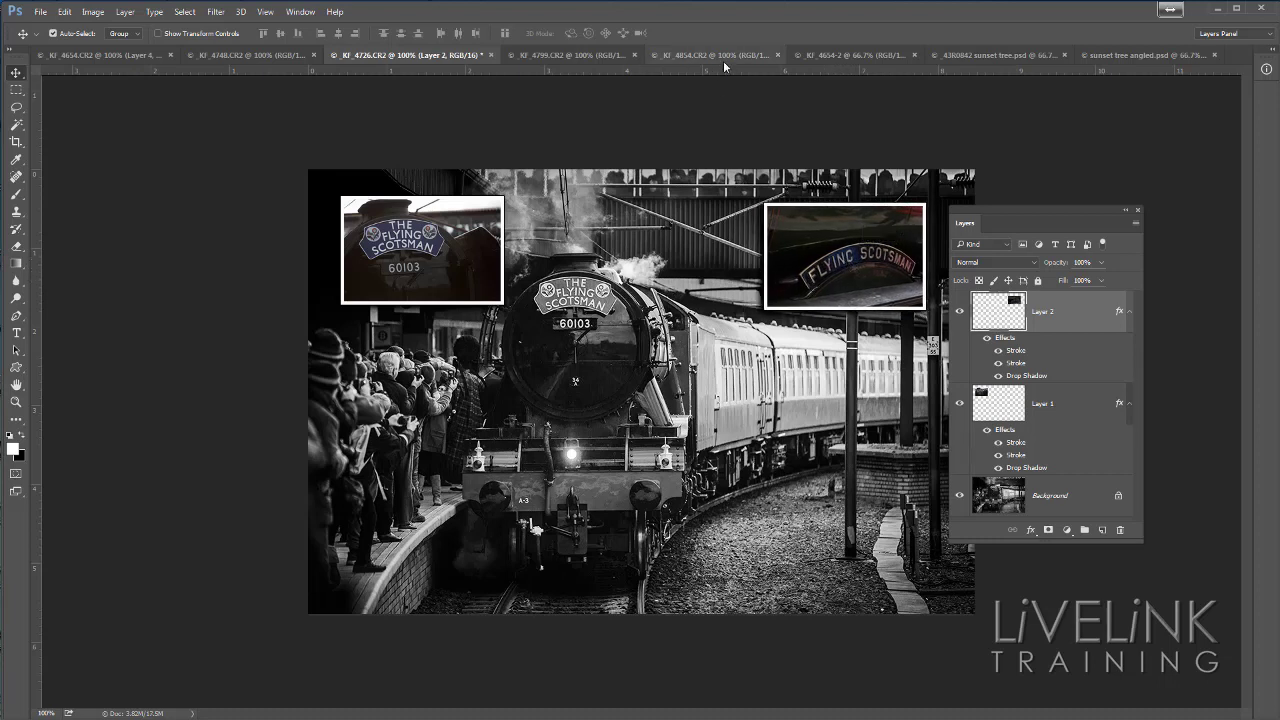
{"action": "left_click", "coordinate": [840, 55]}
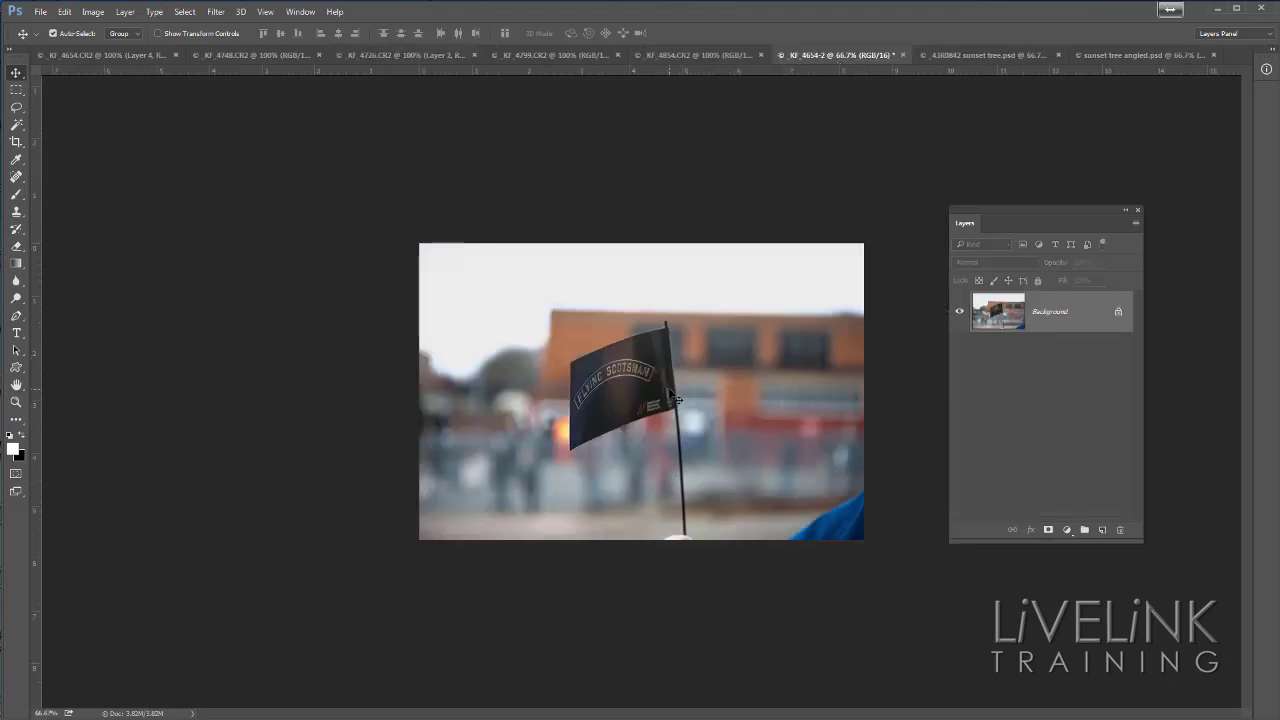
{"action": "left_click_drag", "start_coordinate": [676, 398], "coordinate": [737, 423]}
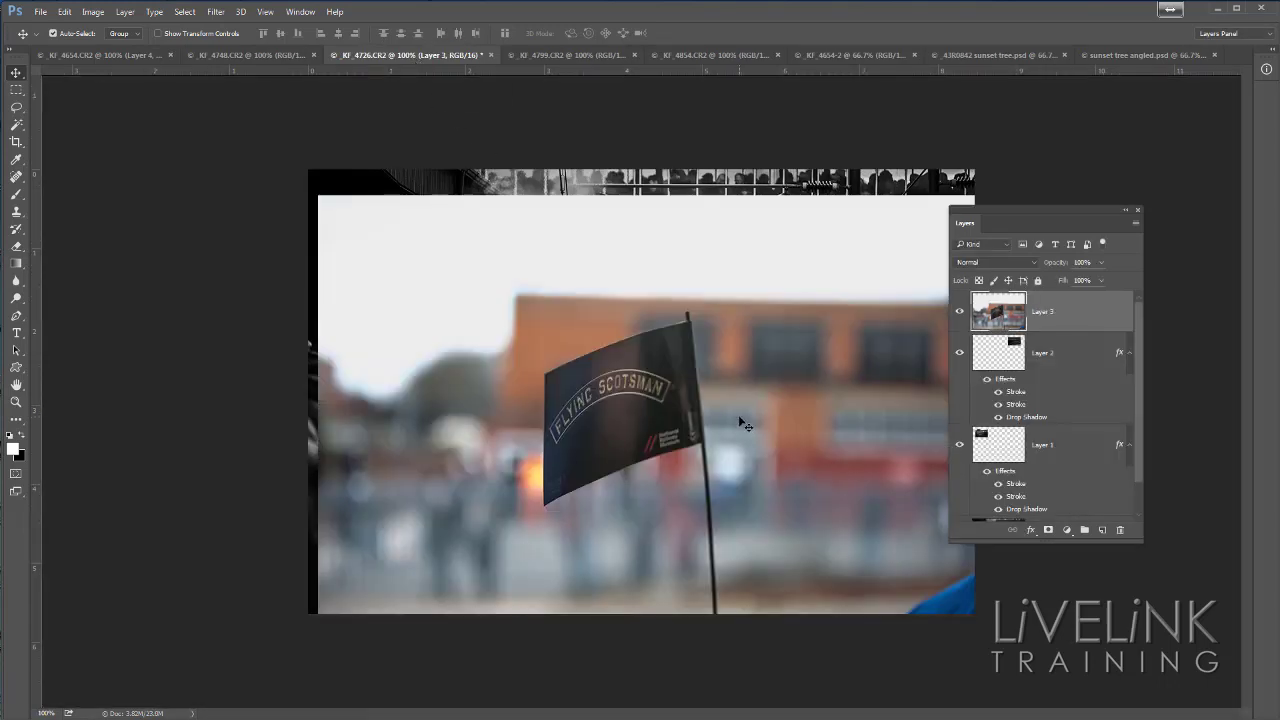
Scale the flag photo to about 24.7% and place it directly below the first framed photo, matching its width
{"action": "key", "text": "ctrl+t"}
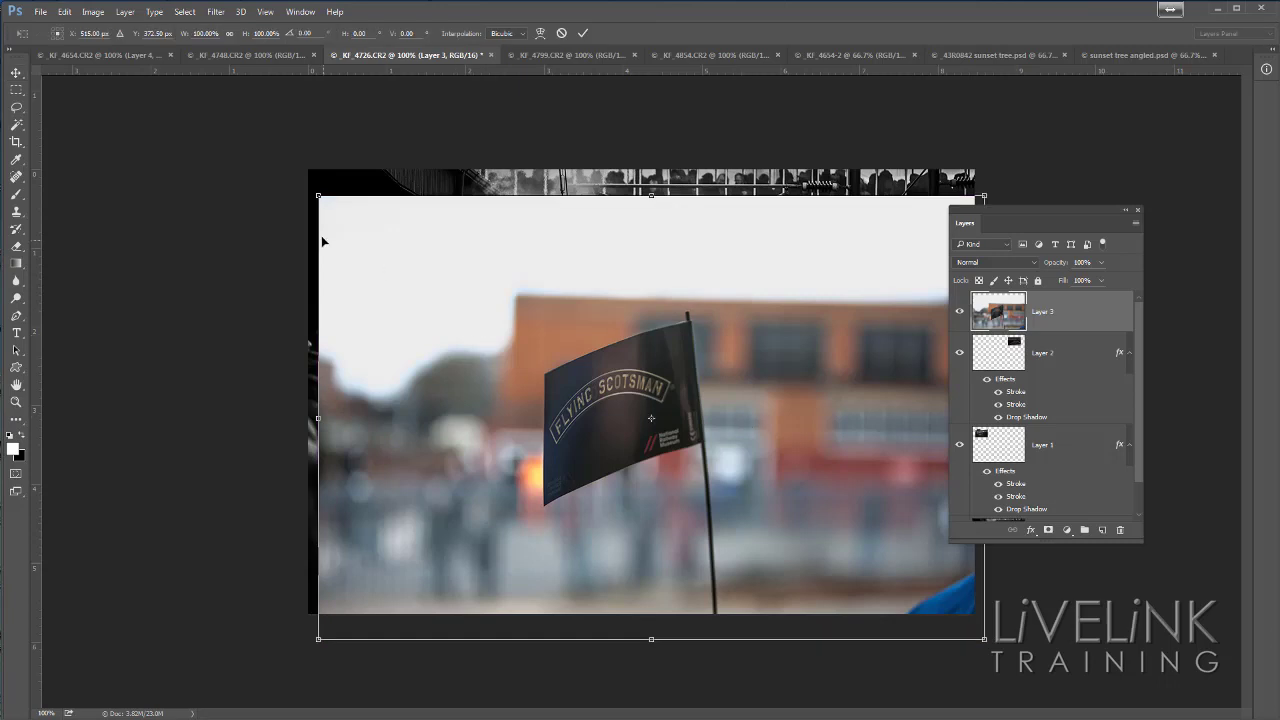
{"action": "left_click_drag", "start_coordinate": [318, 195], "coordinate": [812, 526]}
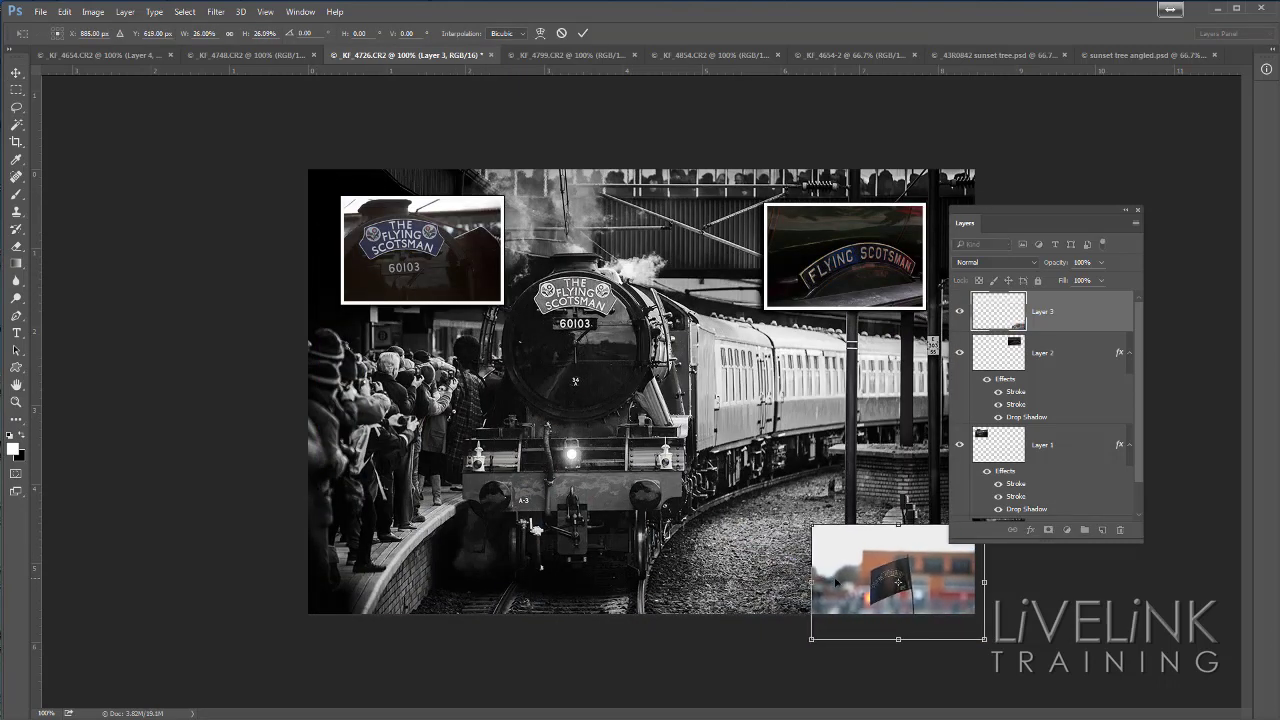
{"action": "left_click_drag", "start_coordinate": [836, 582], "coordinate": [369, 370]}
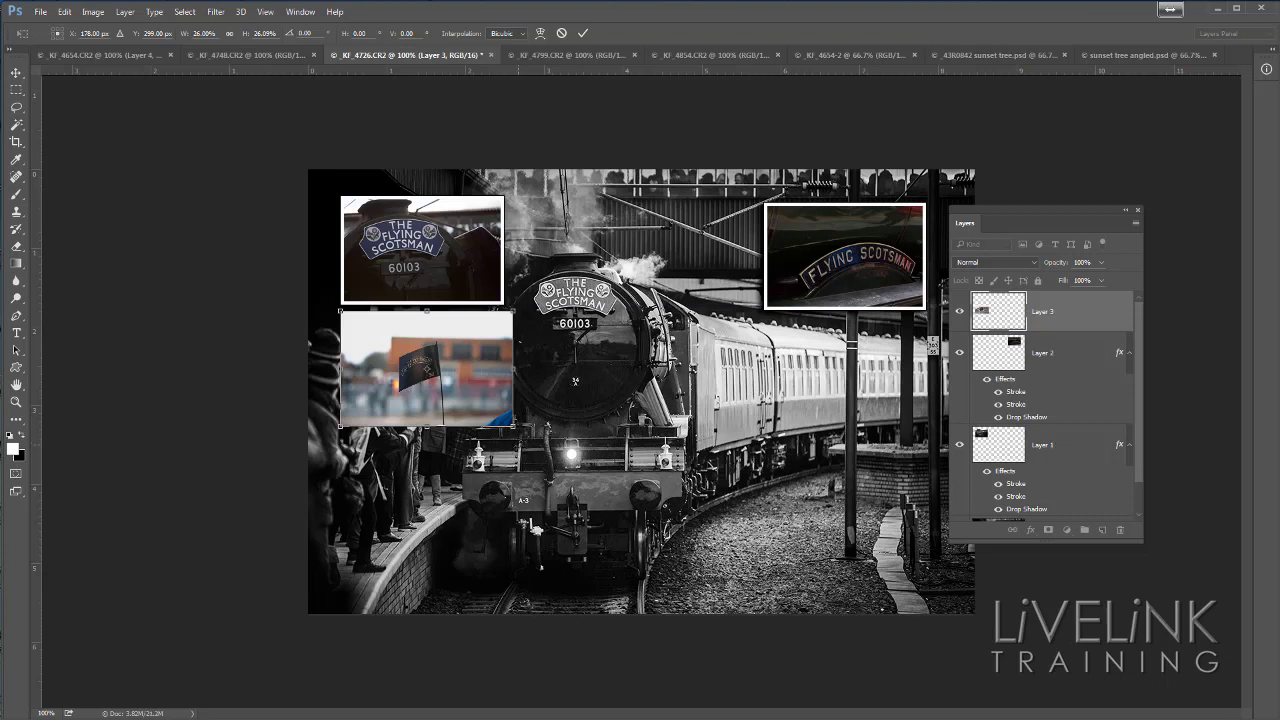
{"action": "left_click_drag", "start_coordinate": [513, 426], "coordinate": [503, 419]}
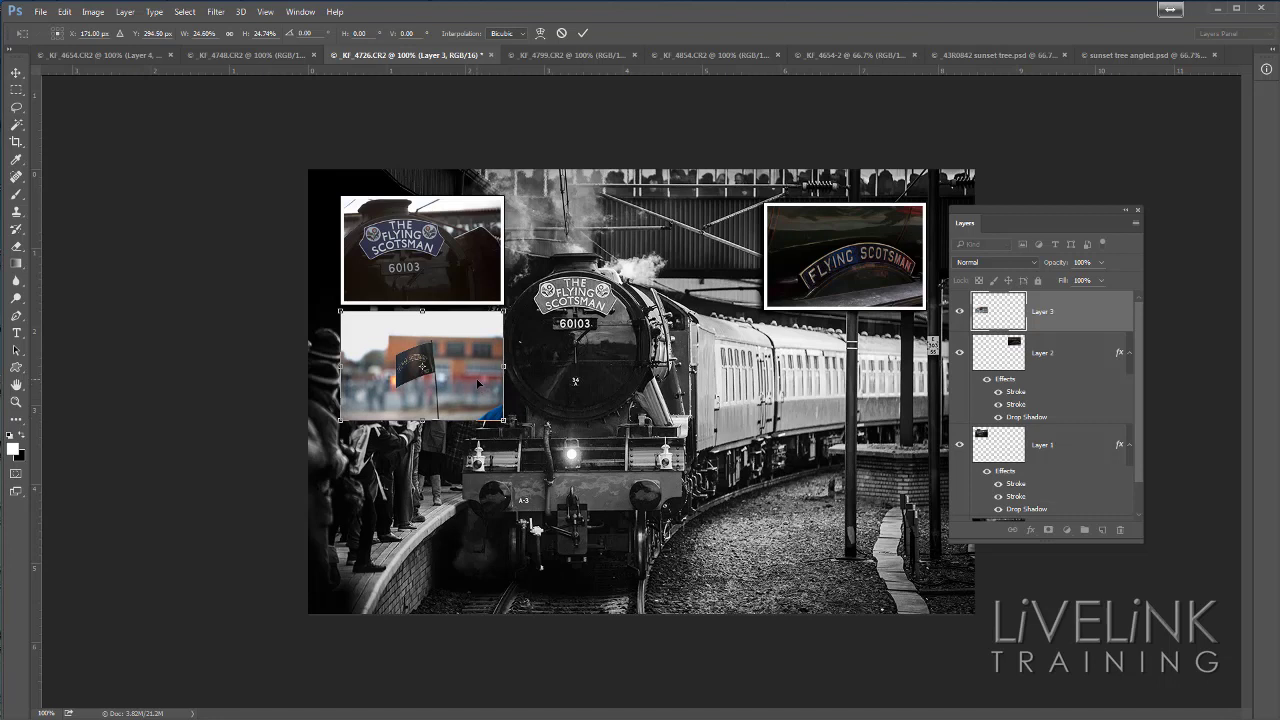
{"action": "key", "text": "Return"}
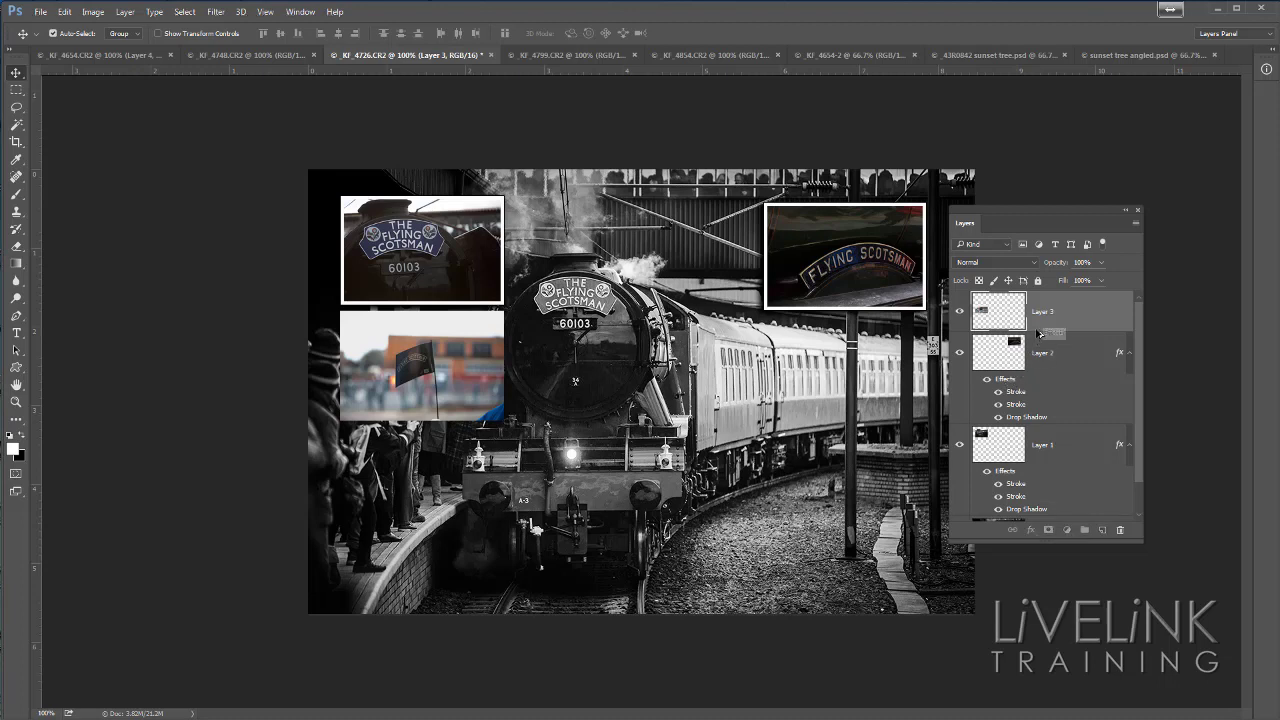
Copy both strokes and the drop shadow onto Layer 3, and move the flag photo down beside the engine's buffers
{"action": "left_click_drag", "start_coordinate": [1045, 316], "coordinate": [1045, 316]}
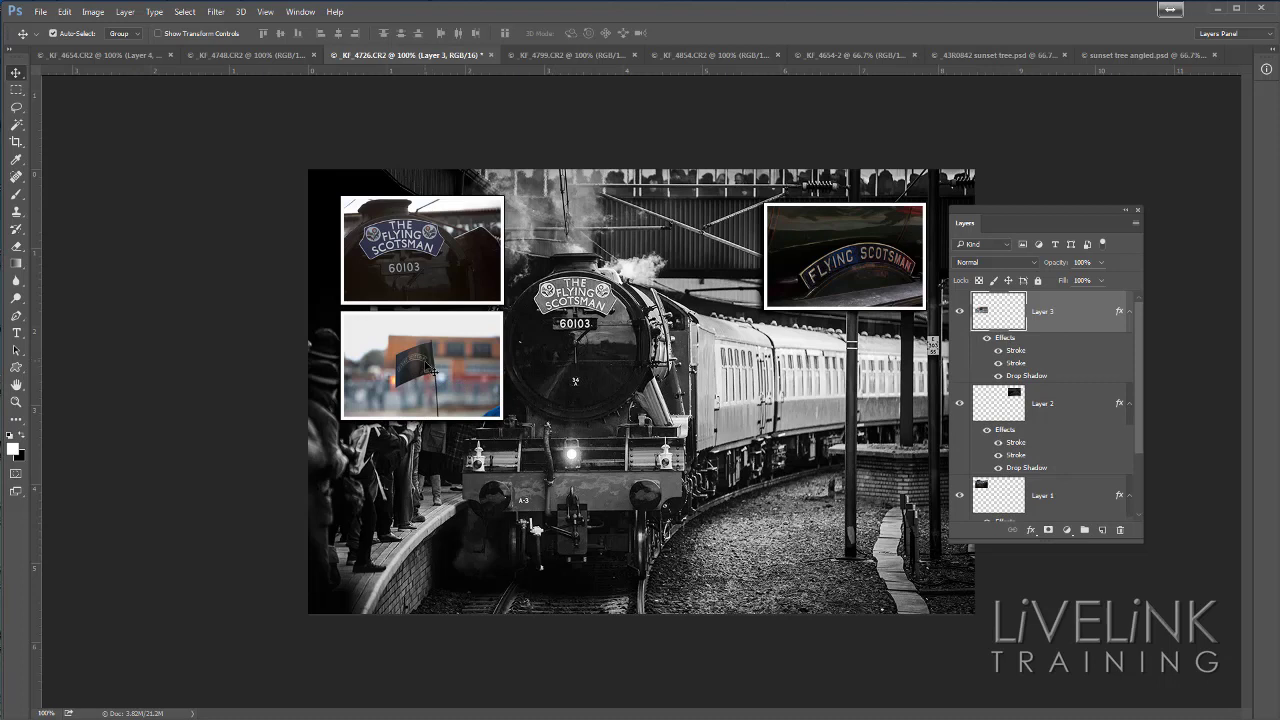
{"action": "left_click_drag", "start_coordinate": [428, 367], "coordinate": [467, 492]}
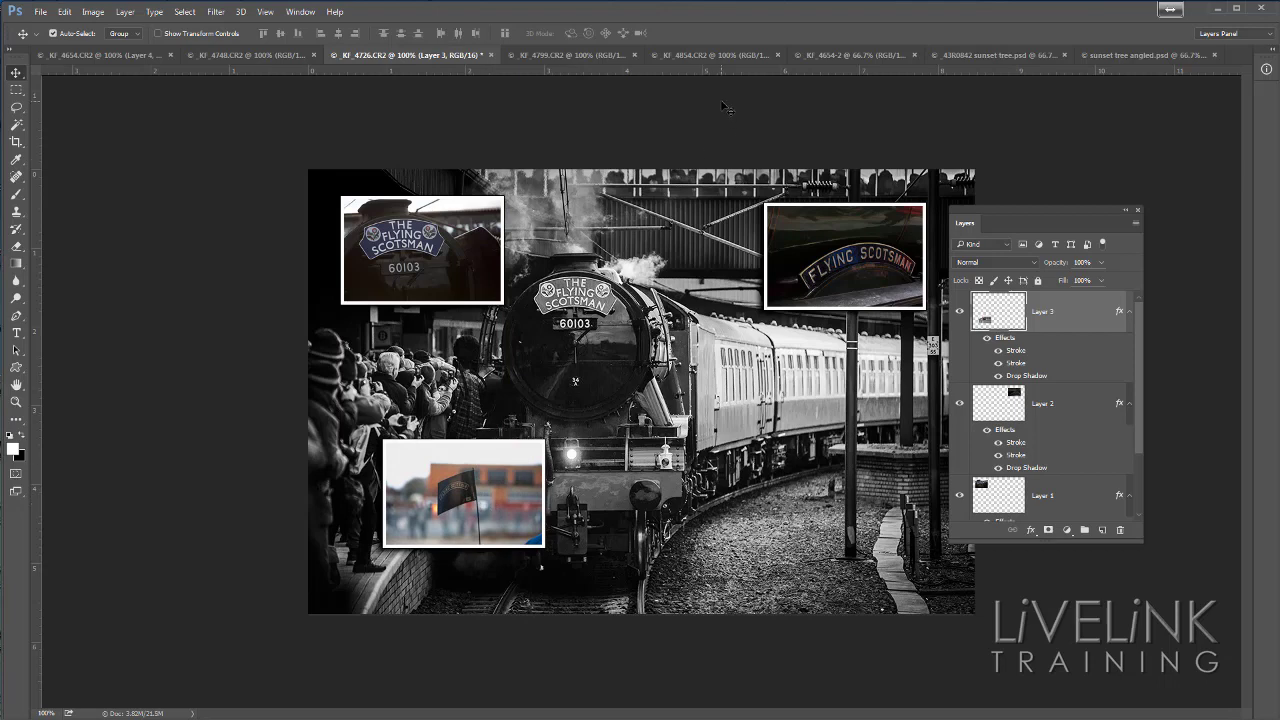
Copy the Flying Scotsman Returns billboard photo from _KF_4854.CR2 into _KF_4726.CR2 as a new layer and shift it down and right
{"action": "left_click", "coordinate": [852, 56]}
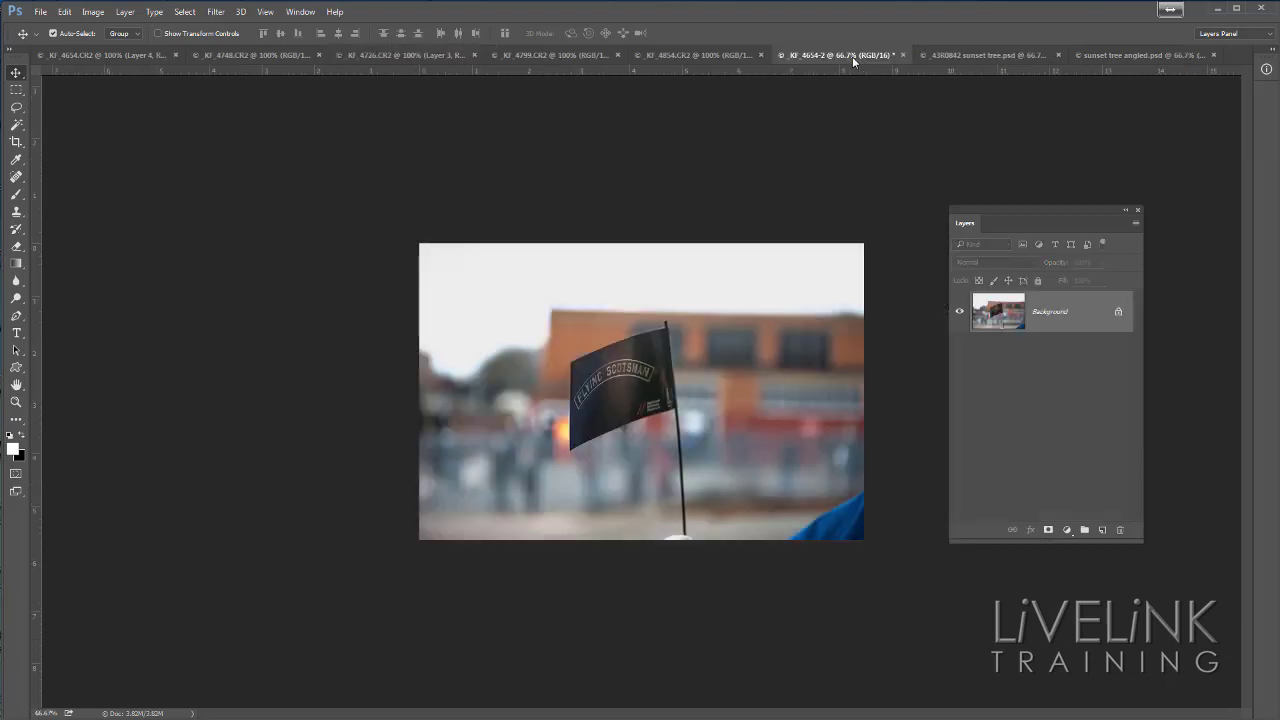
{"action": "left_click", "coordinate": [700, 55]}
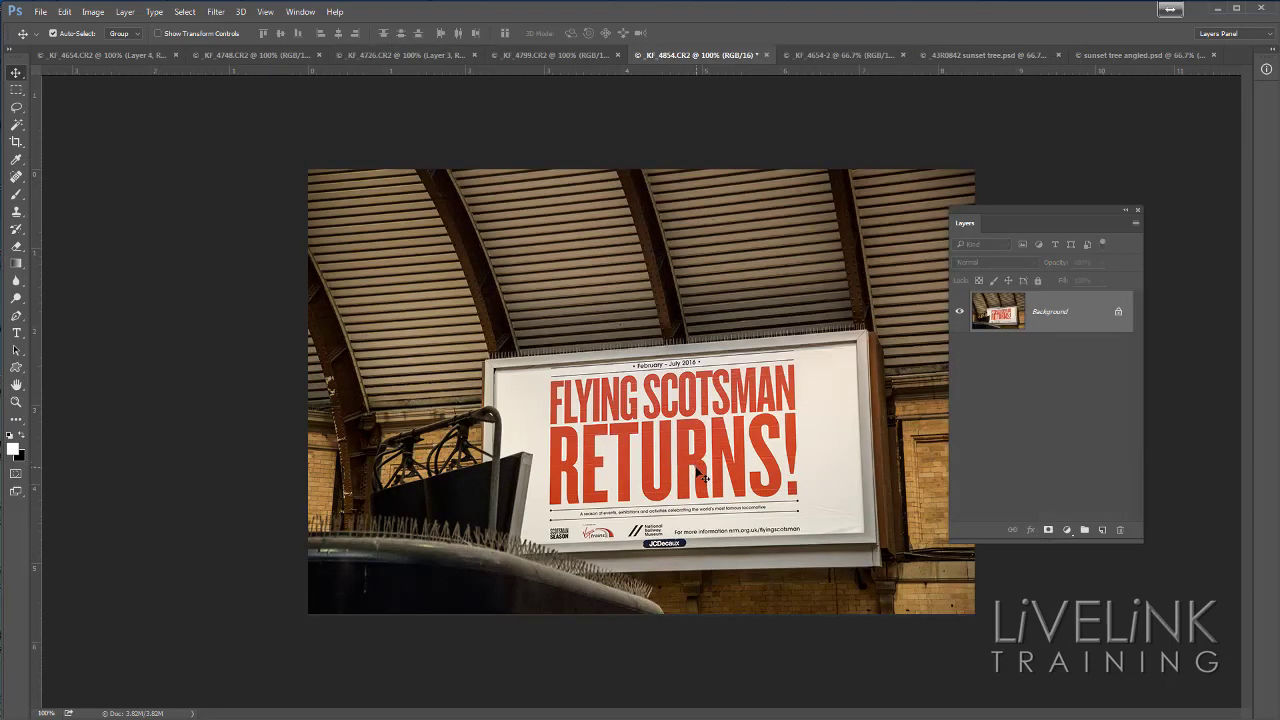
{"action": "left_click_drag", "start_coordinate": [703, 478], "coordinate": [686, 424]}
{"action": "left_click_drag", "start_coordinate": [725, 380], "coordinate": [765, 500]}
Scale the billboard photo to about 24.8% and place it level with the flag photo, just to its right
{"action": "key", "text": "ctrl+t"}
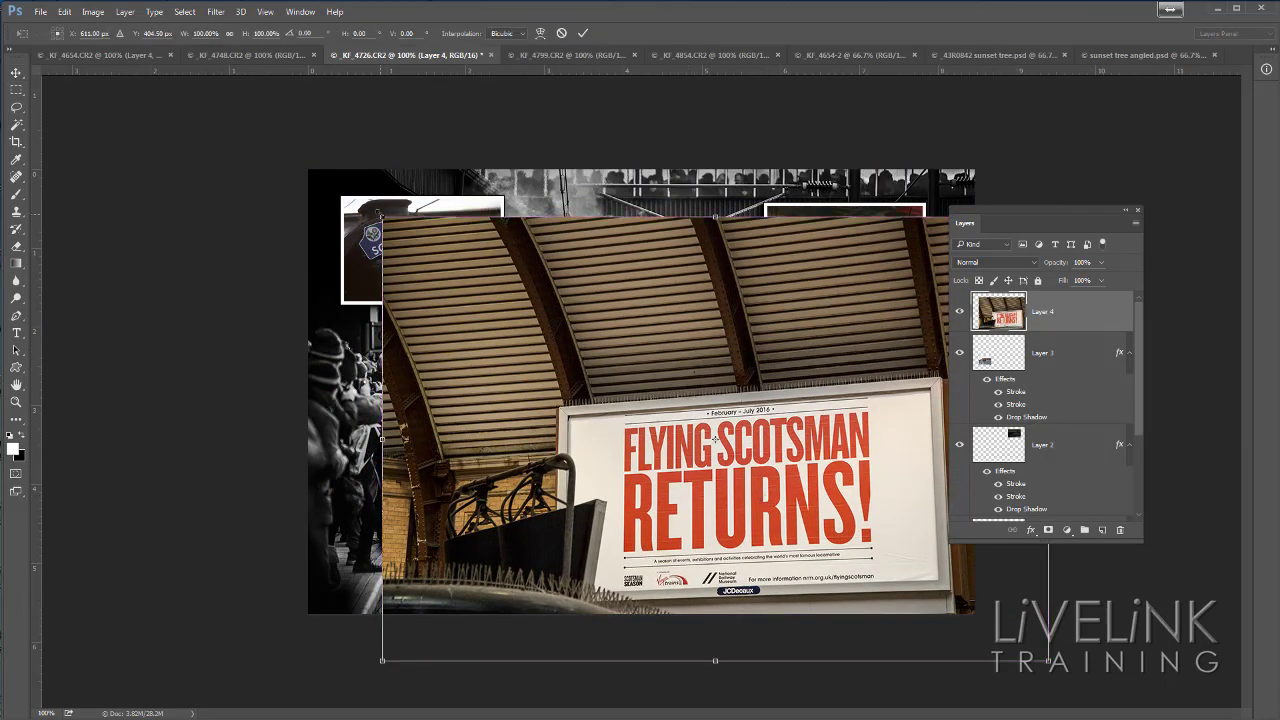
{"action": "left_click_drag", "start_coordinate": [382, 216], "coordinate": [877, 547]}
{"action": "left_click_drag", "start_coordinate": [962, 604], "coordinate": [640, 494]}
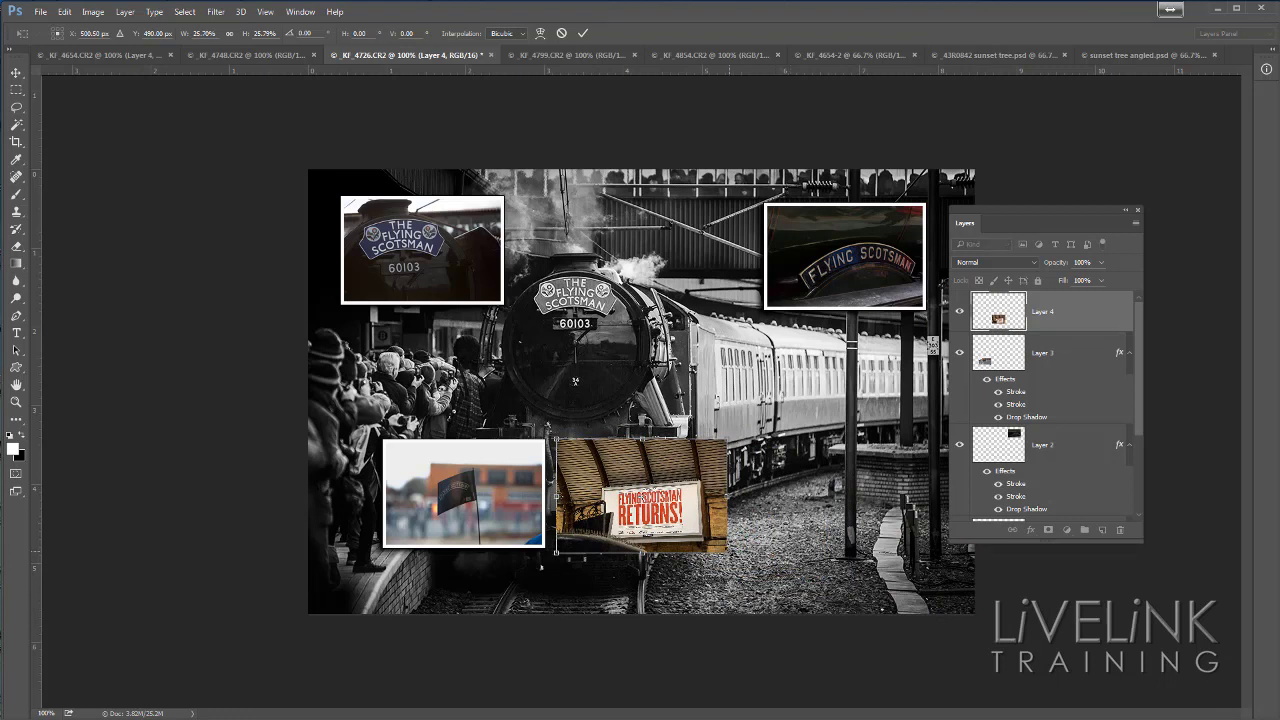
{"action": "left_click_drag", "start_coordinate": [728, 552], "coordinate": [720, 548]}
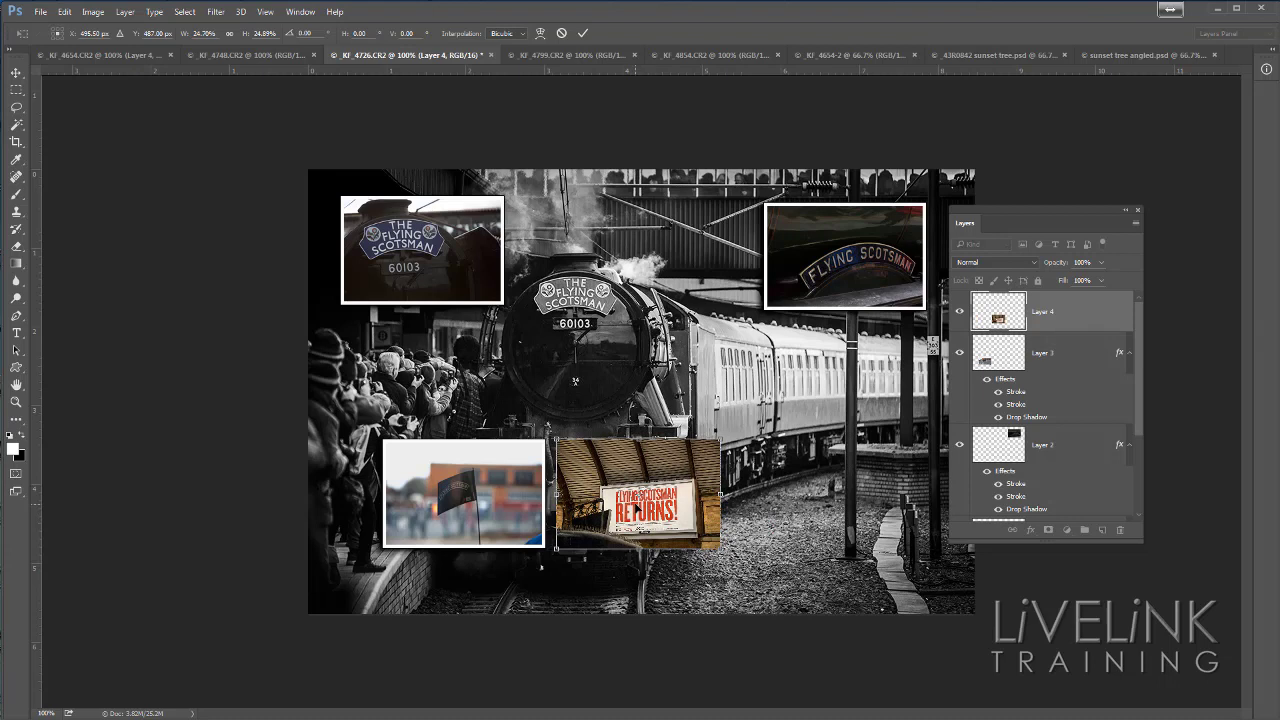
{"action": "key", "text": "Return"}
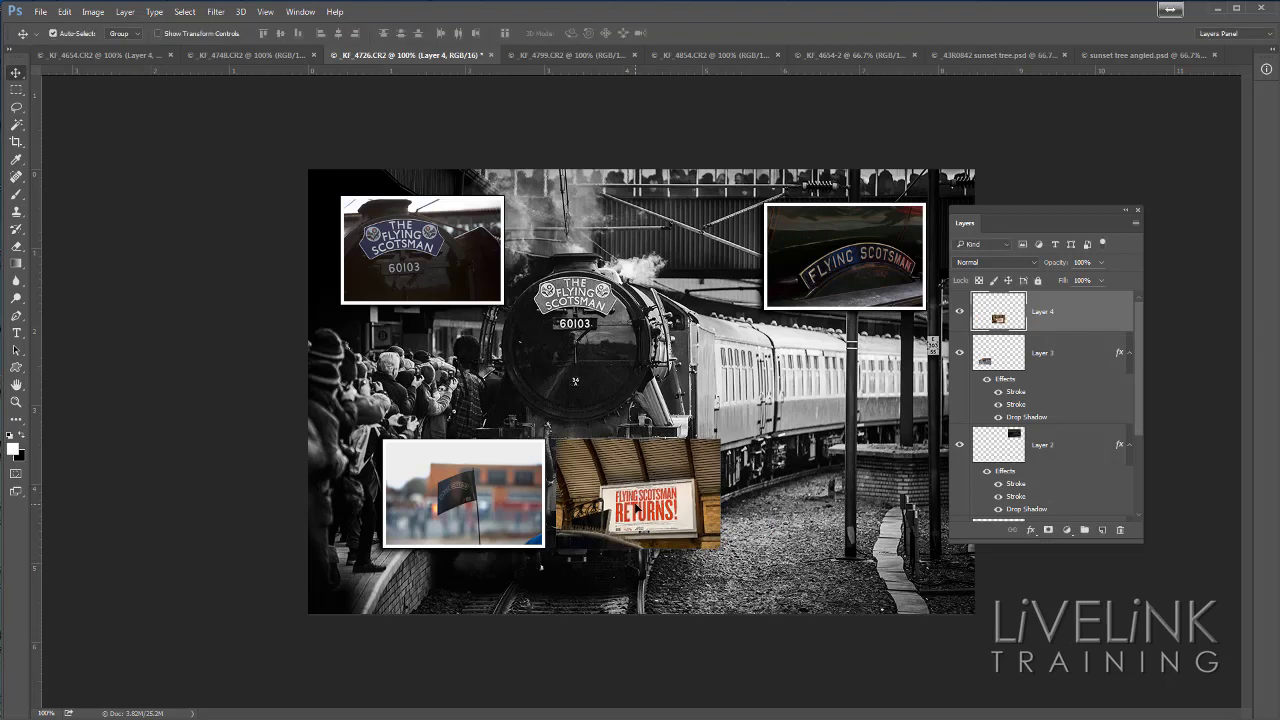
Copy all of Layer 3's effects onto Layer 4, and move the framed billboard photo up and right over the carriages
{"action": "left_click", "coordinate": [1012, 385]}
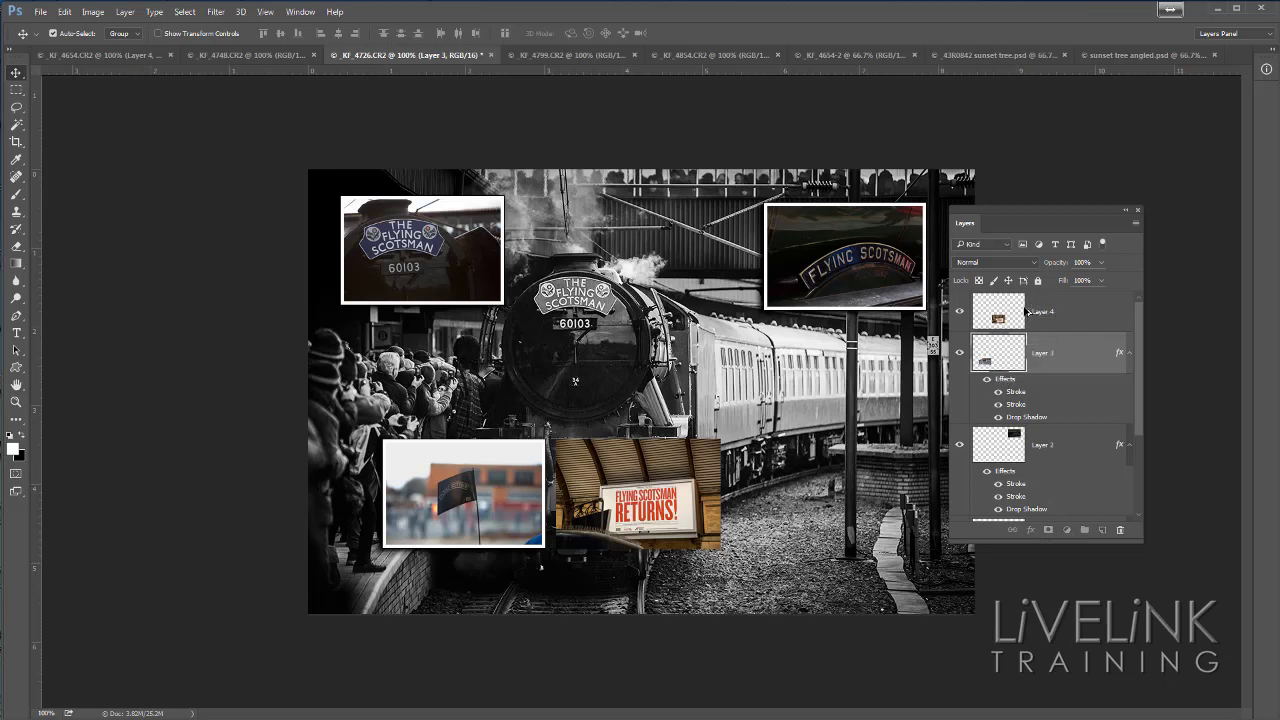
{"action": "left_click_drag", "start_coordinate": [1027, 312], "coordinate": [1030, 314]}
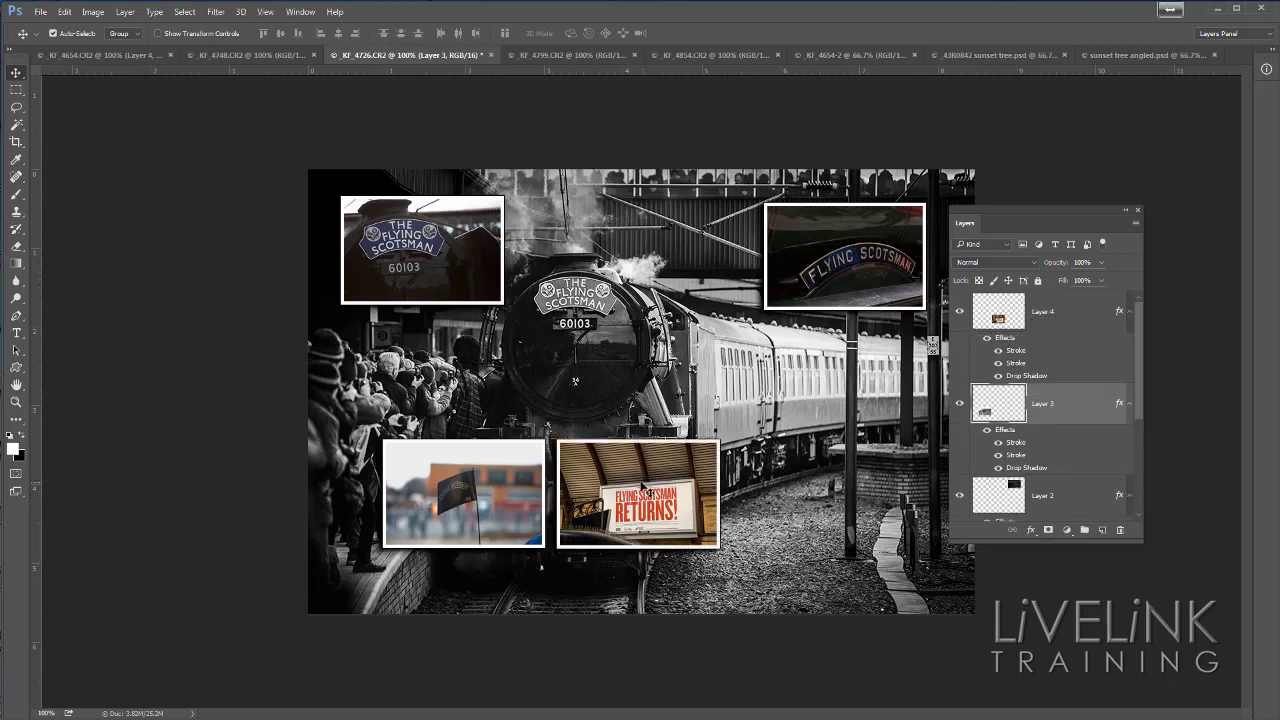
{"action": "left_click_drag", "start_coordinate": [640, 487], "coordinate": [811, 408]}
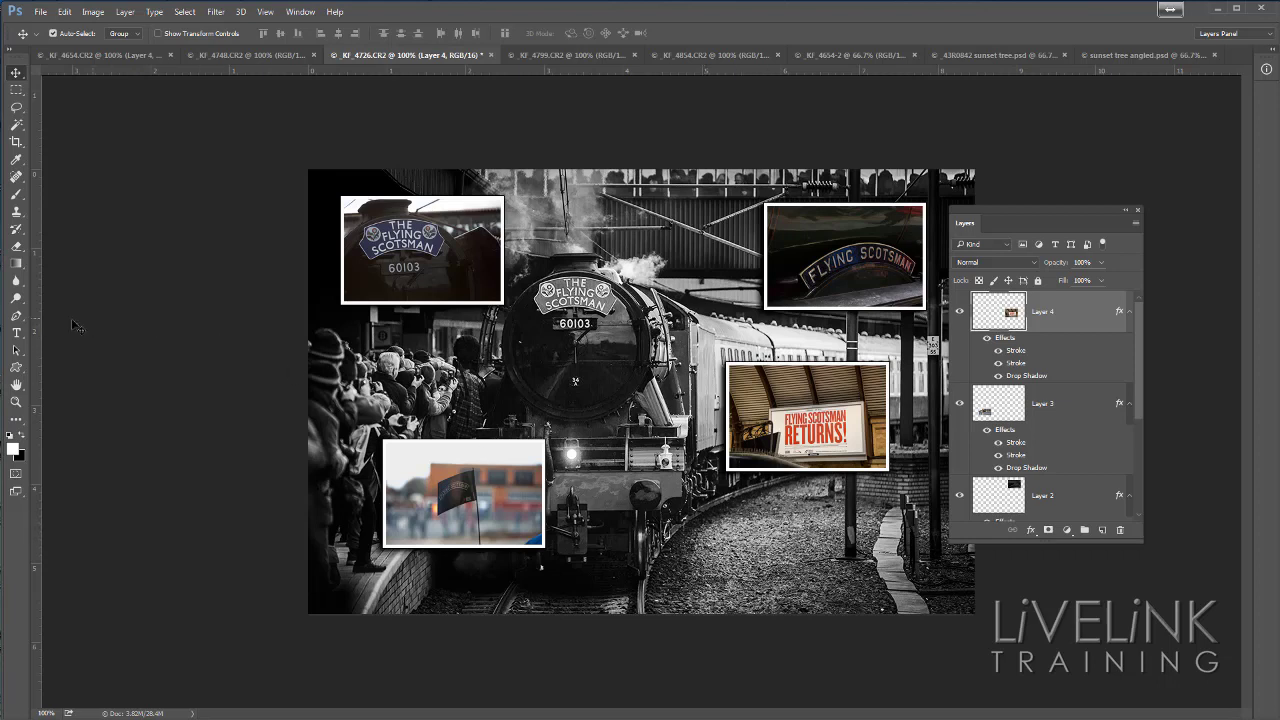
Add the white 18 pt Brush Script Std text "York Station" with "2016" on a second line, near the front of the engine
{"action": "left_click", "coordinate": [16, 333]}
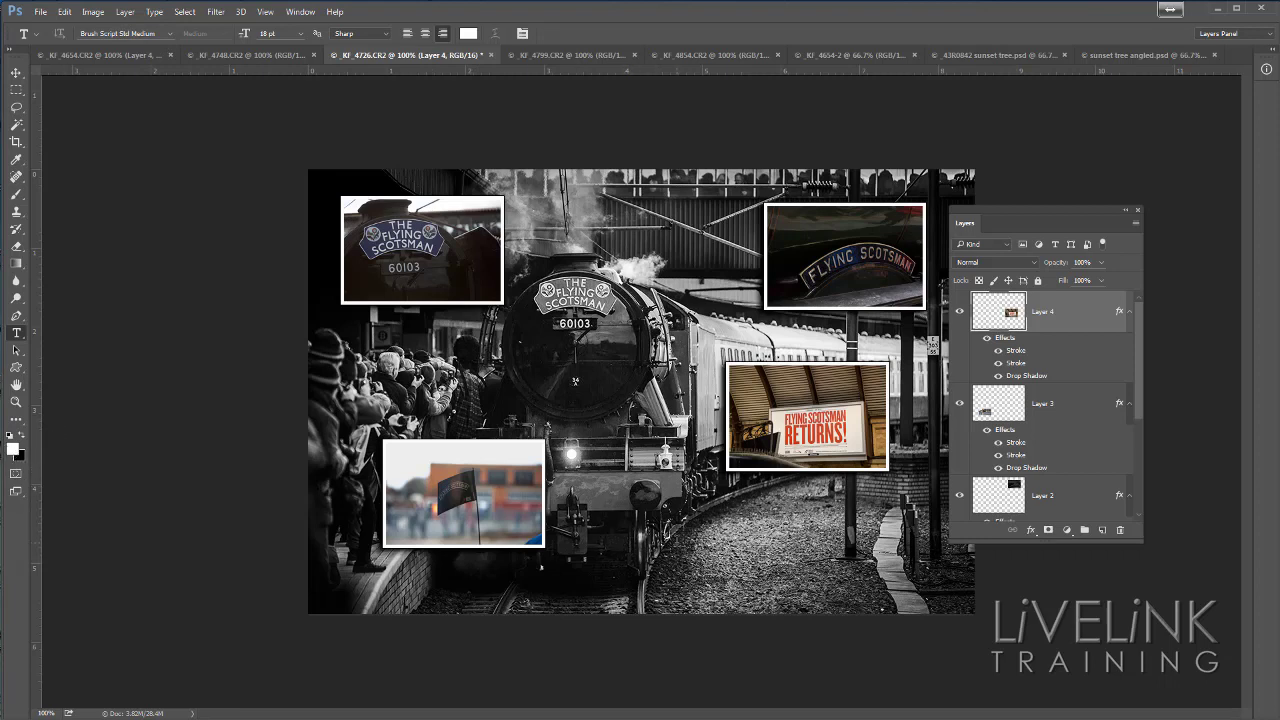
{"action": "left_click", "coordinate": [662, 544]}
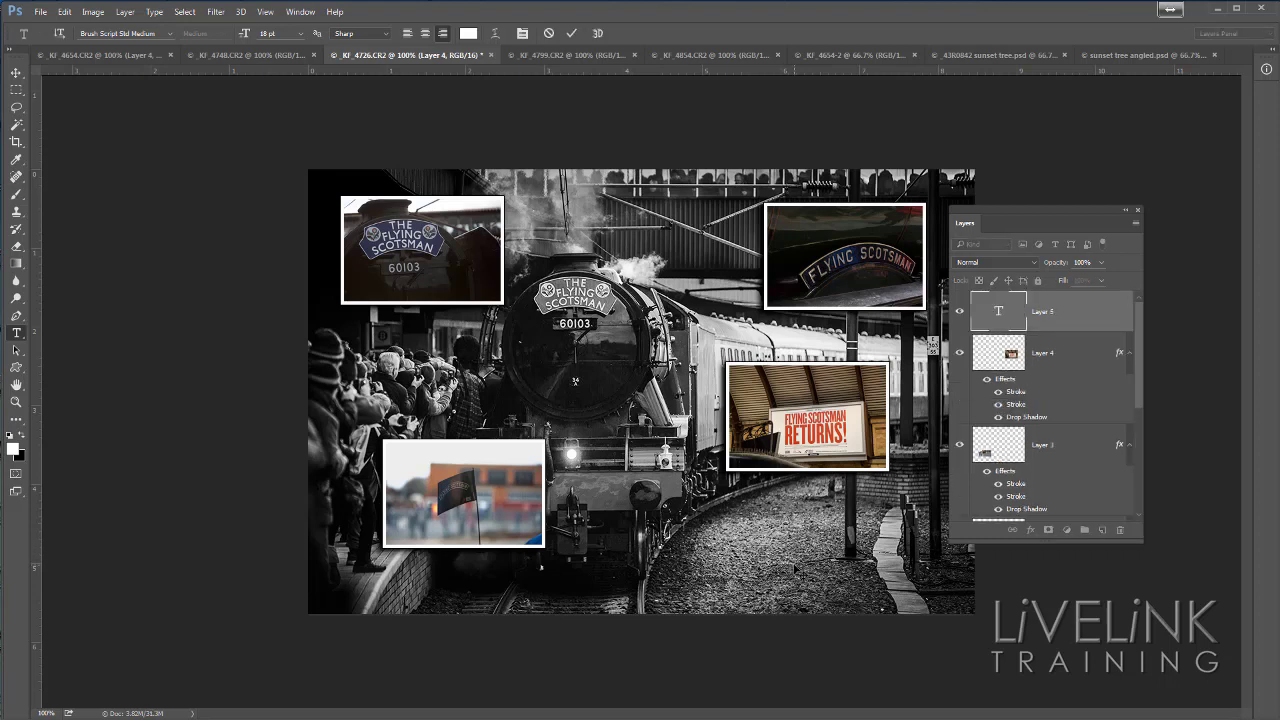
{"action": "type", "text": "Yor"}
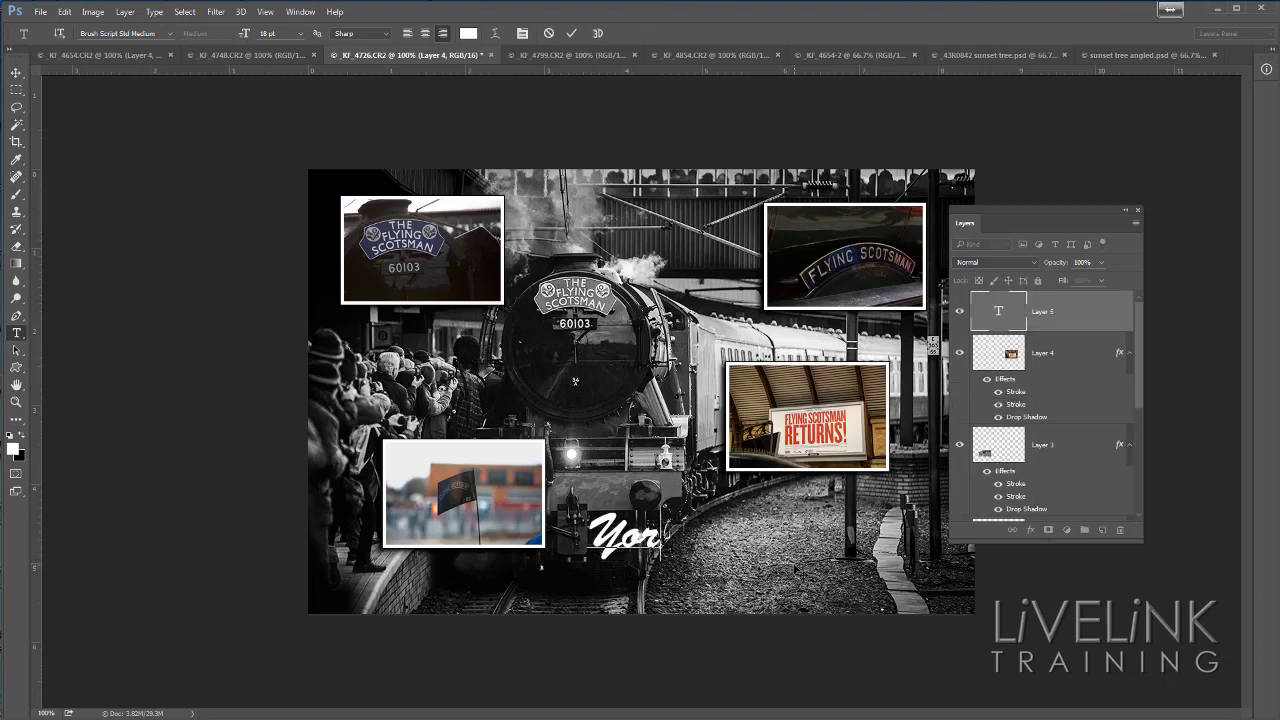
{"action": "type", "text": "k Station "}
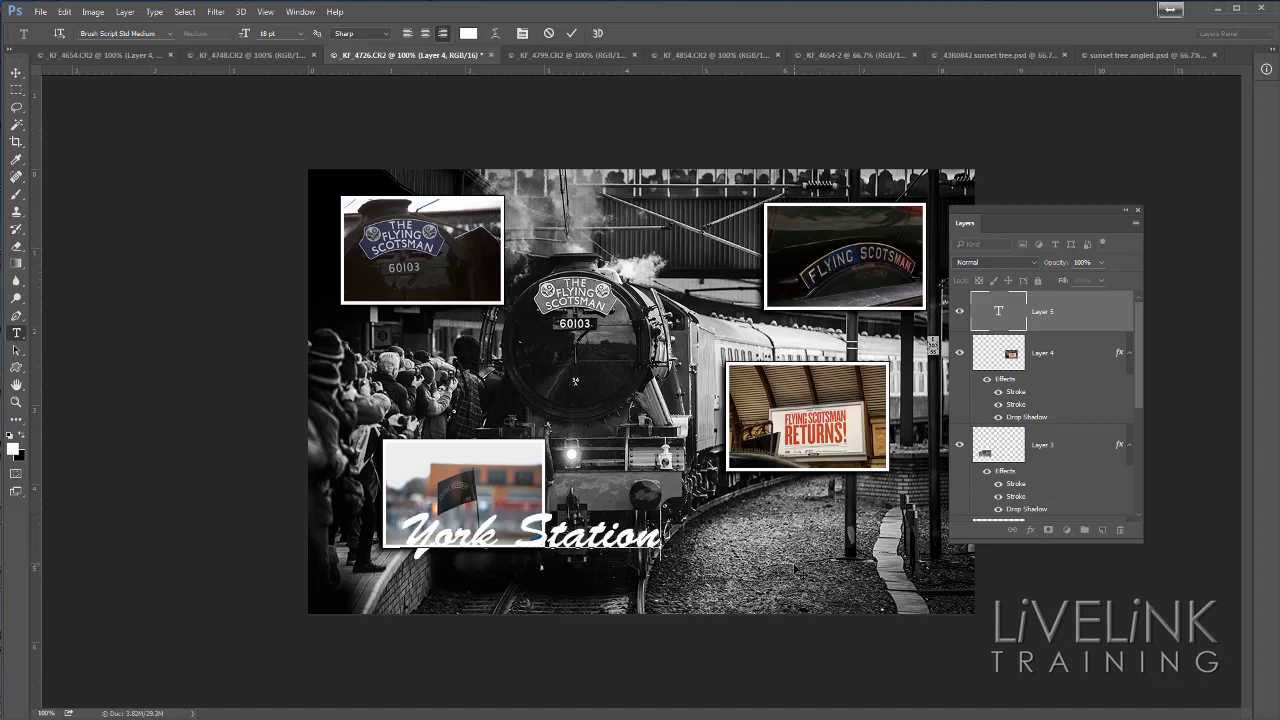
{"action": "type", "text": "2016"}
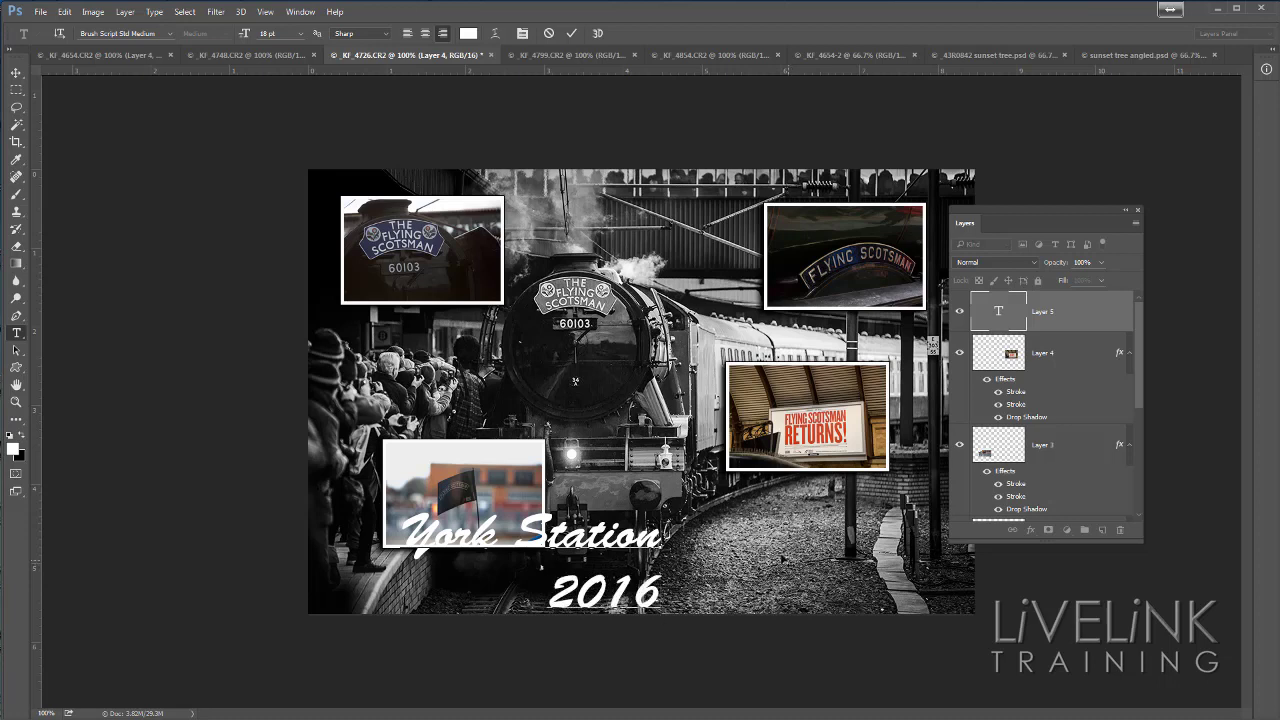
Move the two-line text to the picture's lower-right area below the billboard photo and commit it
{"action": "key", "text": "ctrl"}
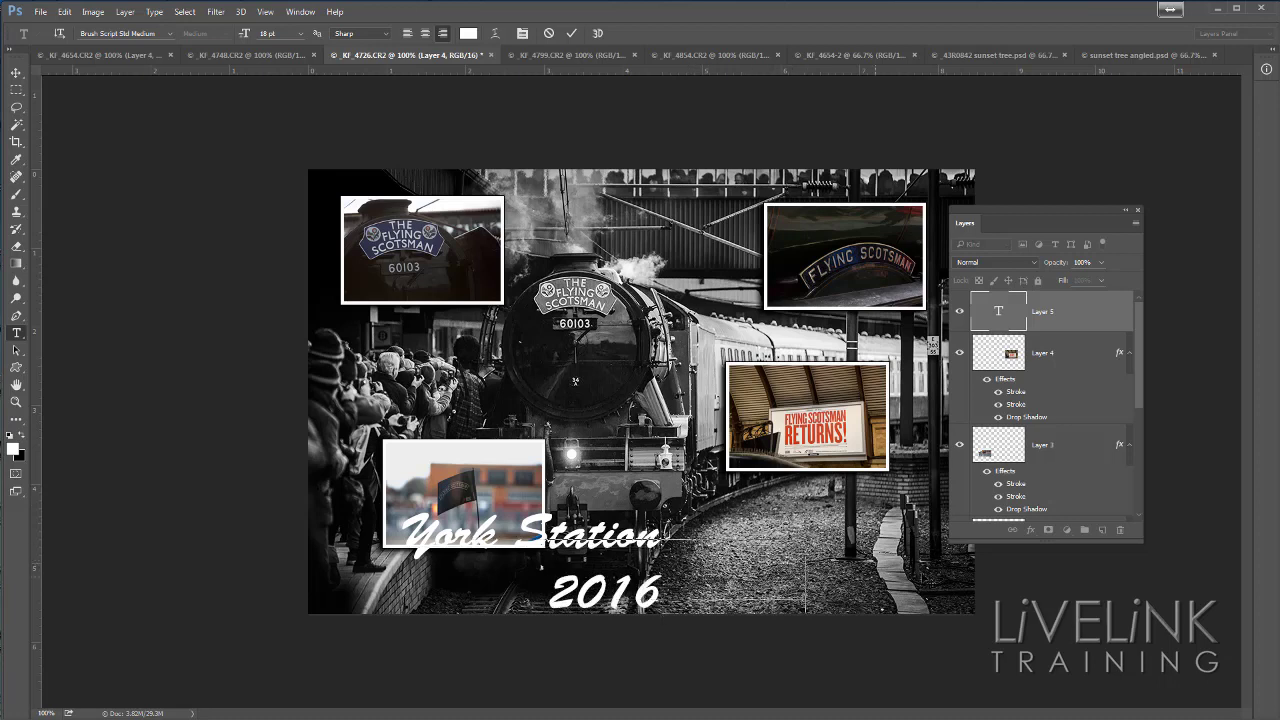
{"action": "left_click_drag", "start_coordinate": [769, 589], "coordinate": [1012, 572]}
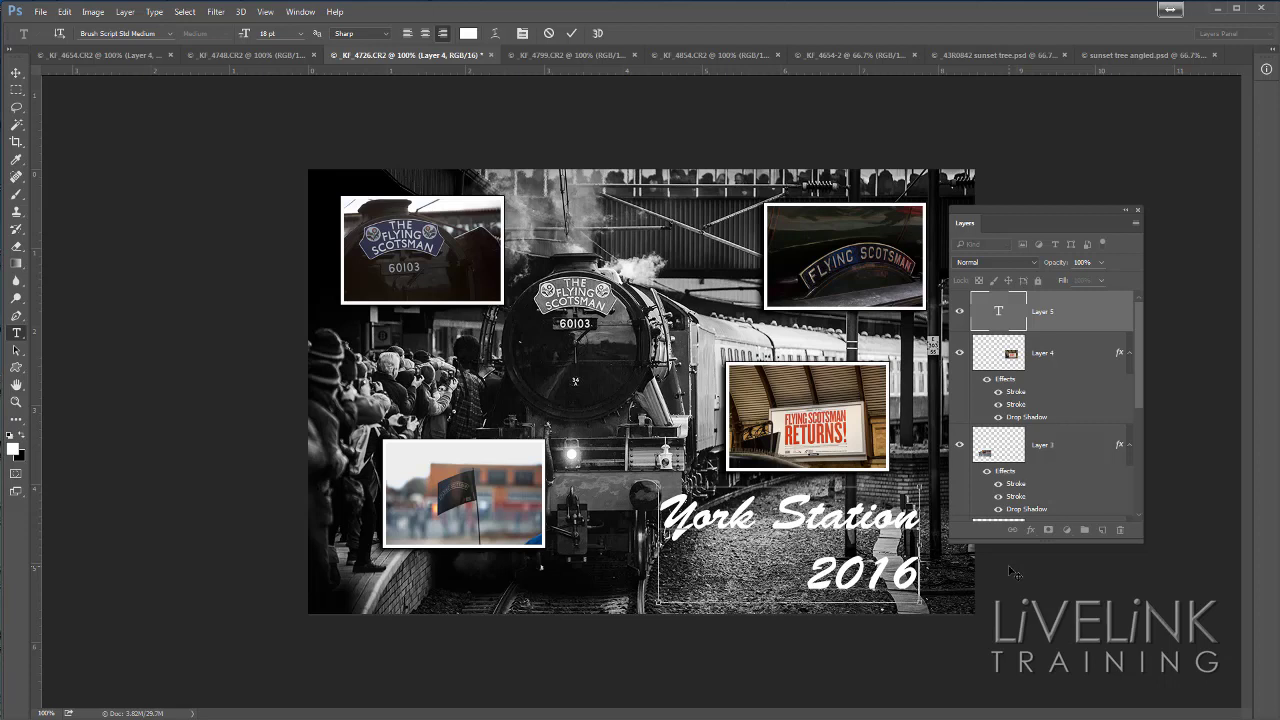
{"action": "key", "text": "ctrl+Return"}
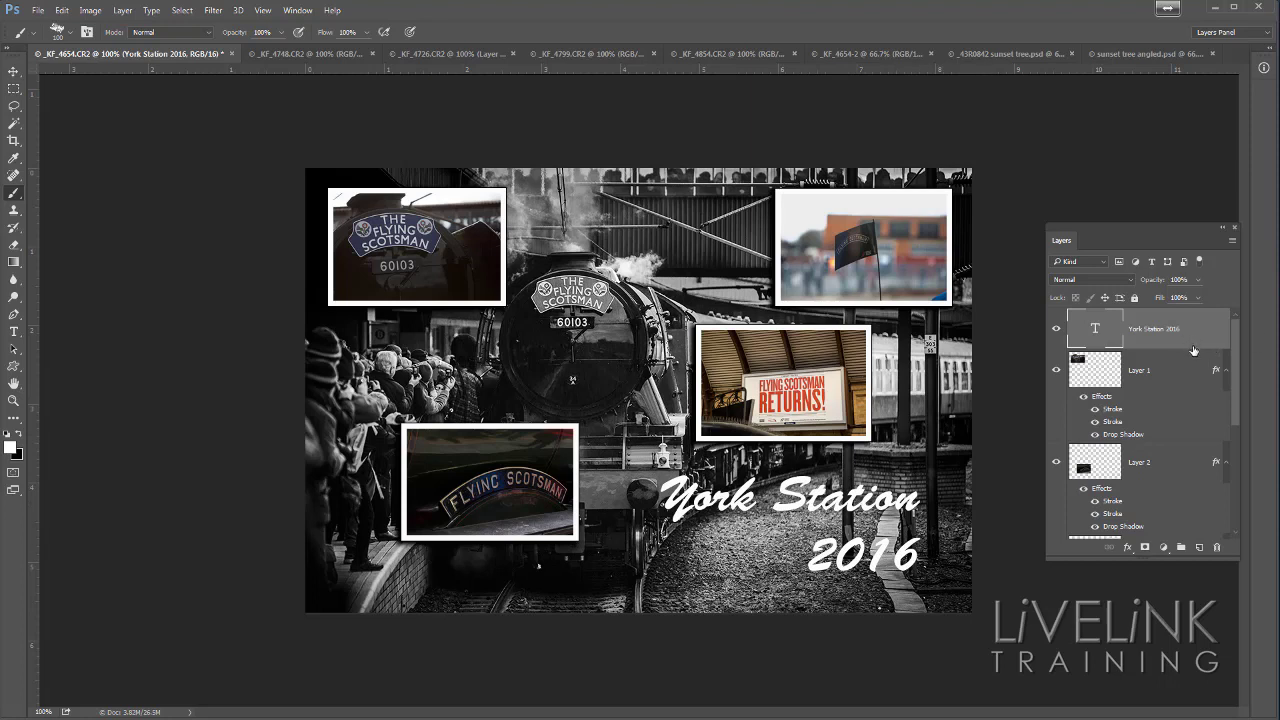
Add a drop shadow to the York Station 2016 text with distance 7 px, size 13 px and a reduced spread
{"action": "left_click", "coordinate": [1127, 548]}
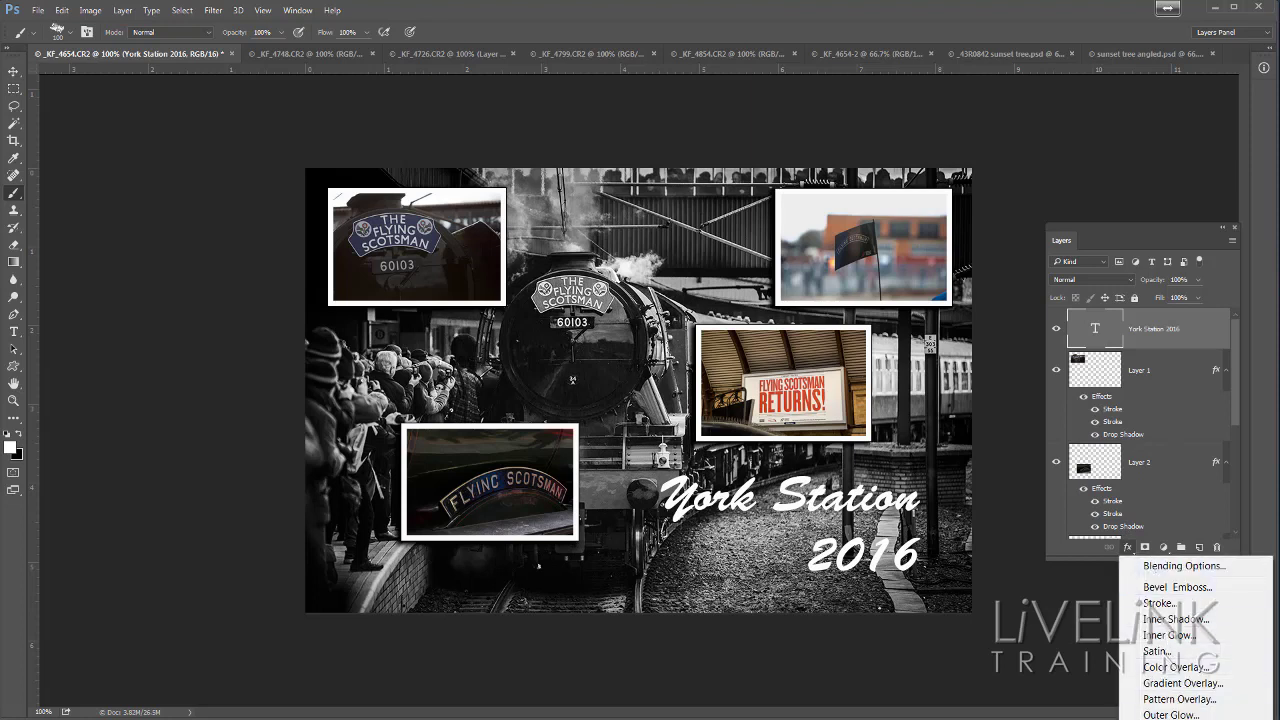
{"action": "key", "text": "Escape"}
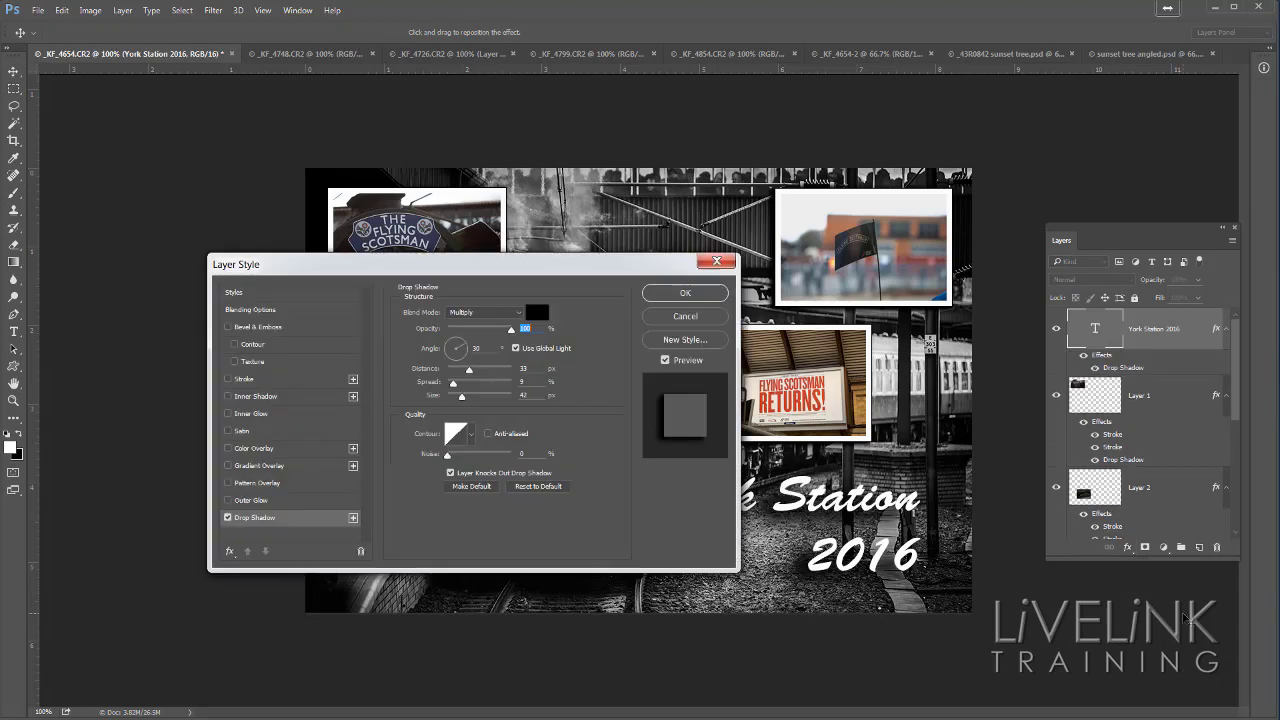
{"action": "left_click_drag", "start_coordinate": [534, 285], "coordinate": [997, 137]}
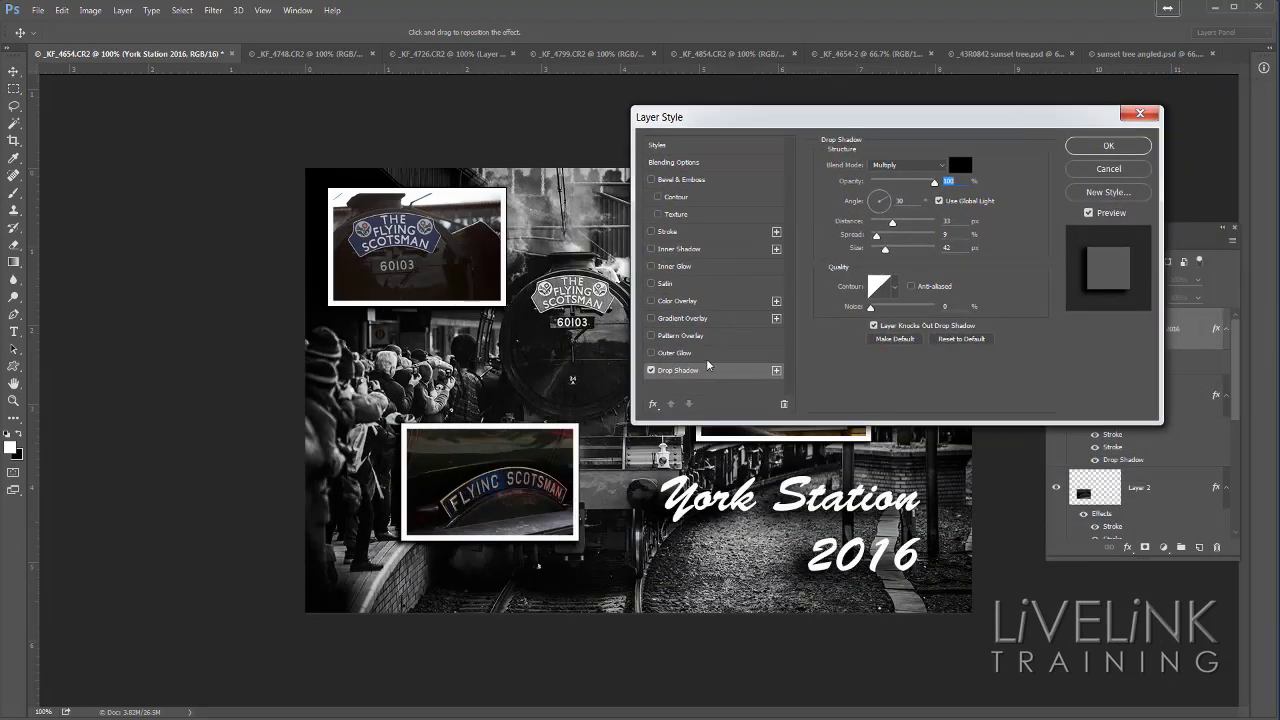
{"action": "mouse_move", "coordinate": [886, 220]}
{"action": "left_mouse_down"}
{"action": "mouse_move", "coordinate": [870, 222]}
{"action": "mouse_move", "coordinate": [880, 255]}
{"action": "mouse_move", "coordinate": [873, 235]}
{"action": "left_mouse_up"}
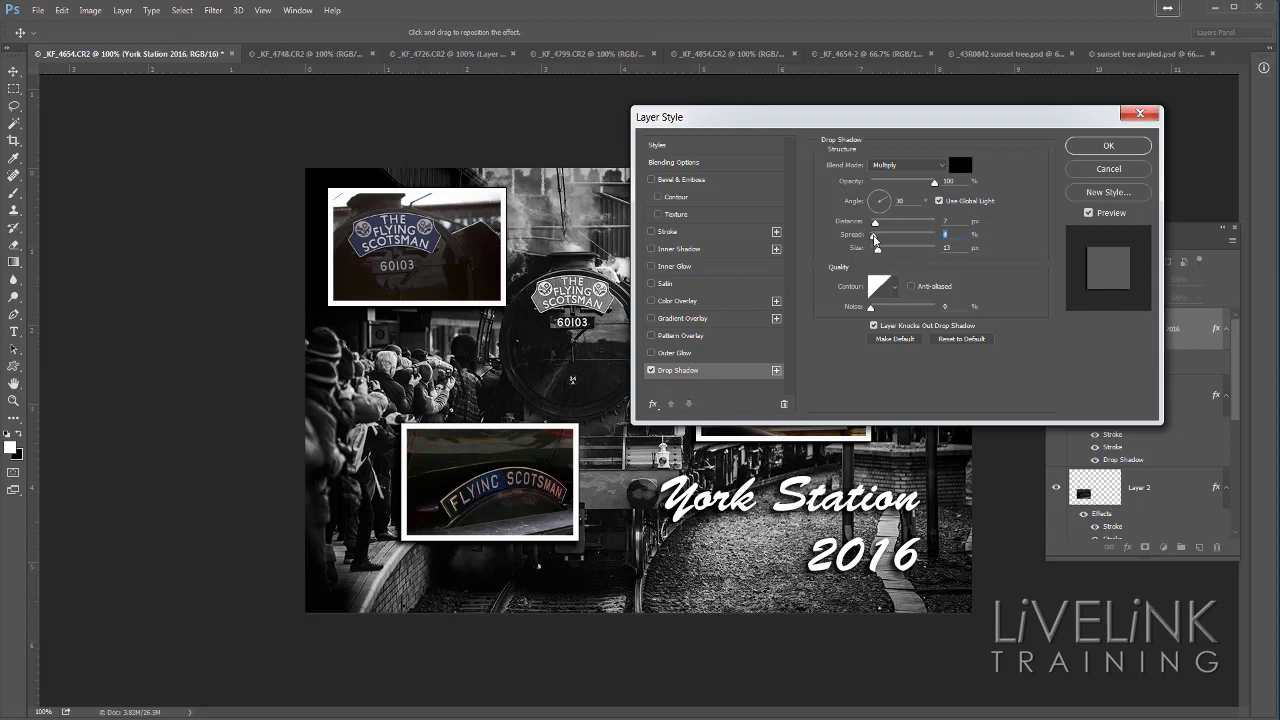
{"action": "left_click", "coordinate": [1108, 147]}
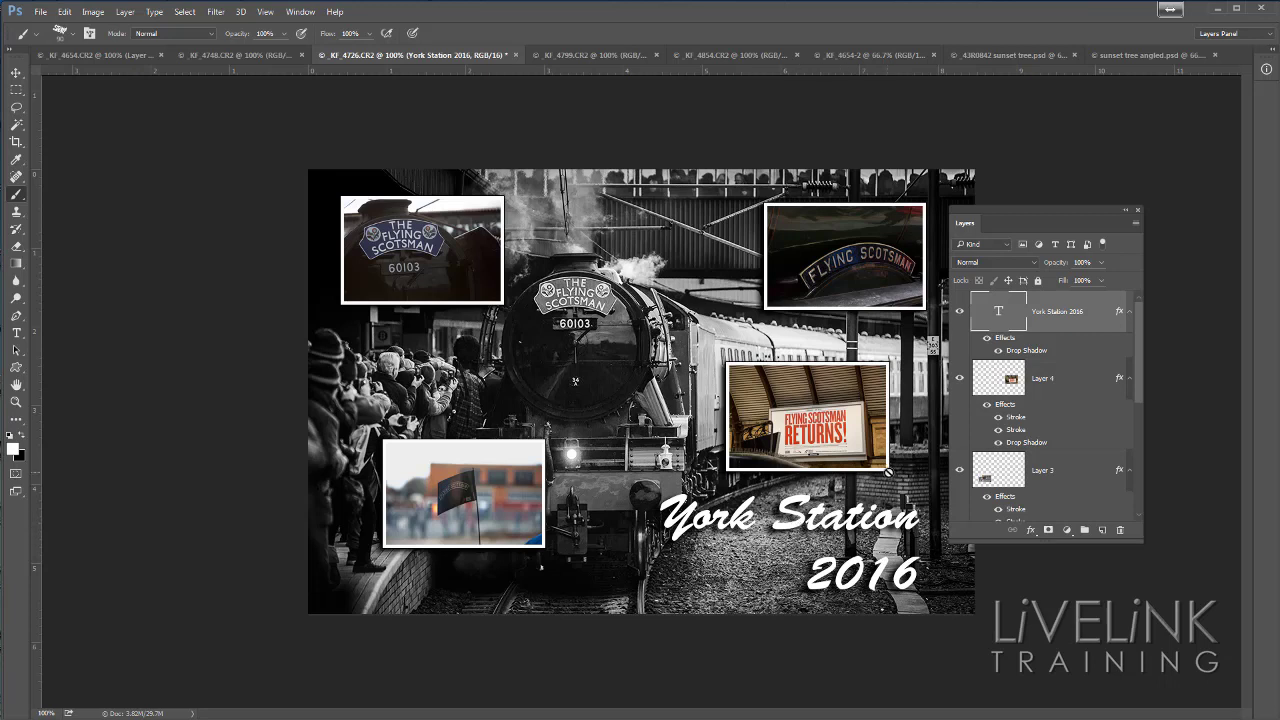
Add a new layer directly beneath the York Station 2016 text and choose the Charcoal Large Smear brush at a larger size
{"action": "left_click", "coordinate": [1102, 530]}
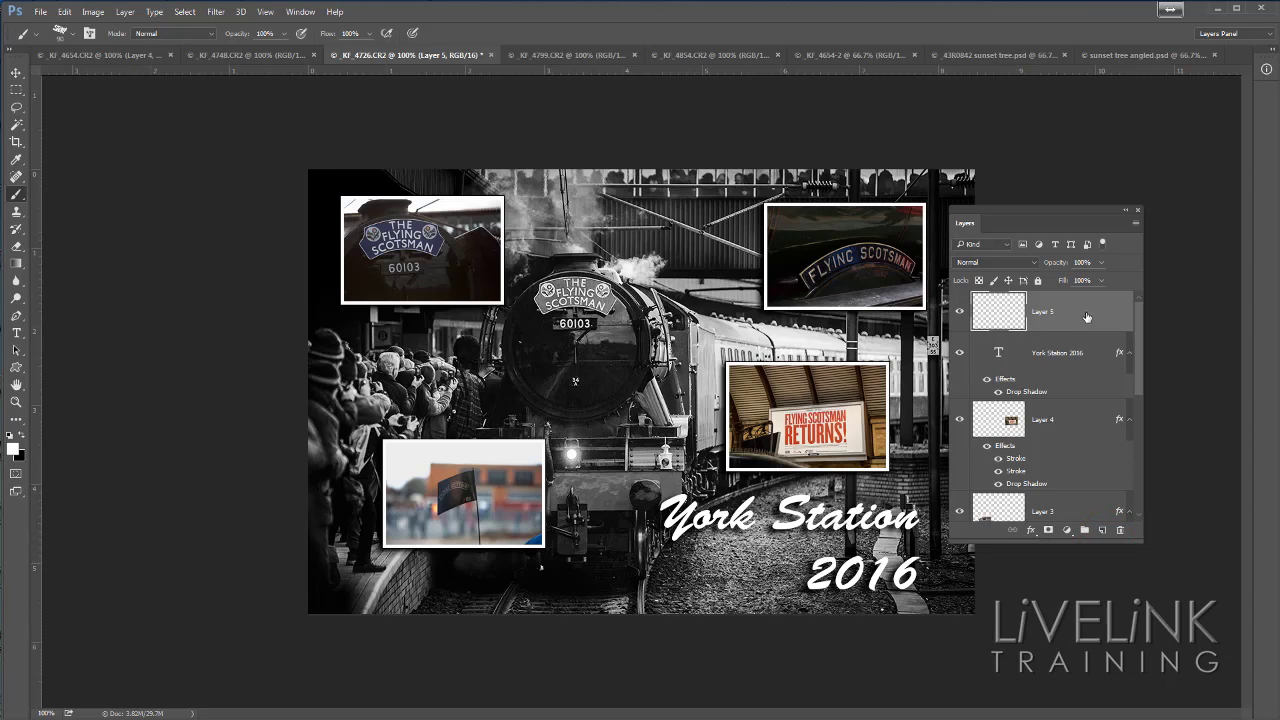
{"action": "left_click_drag", "start_coordinate": [1087, 317], "coordinate": [1079, 391]}
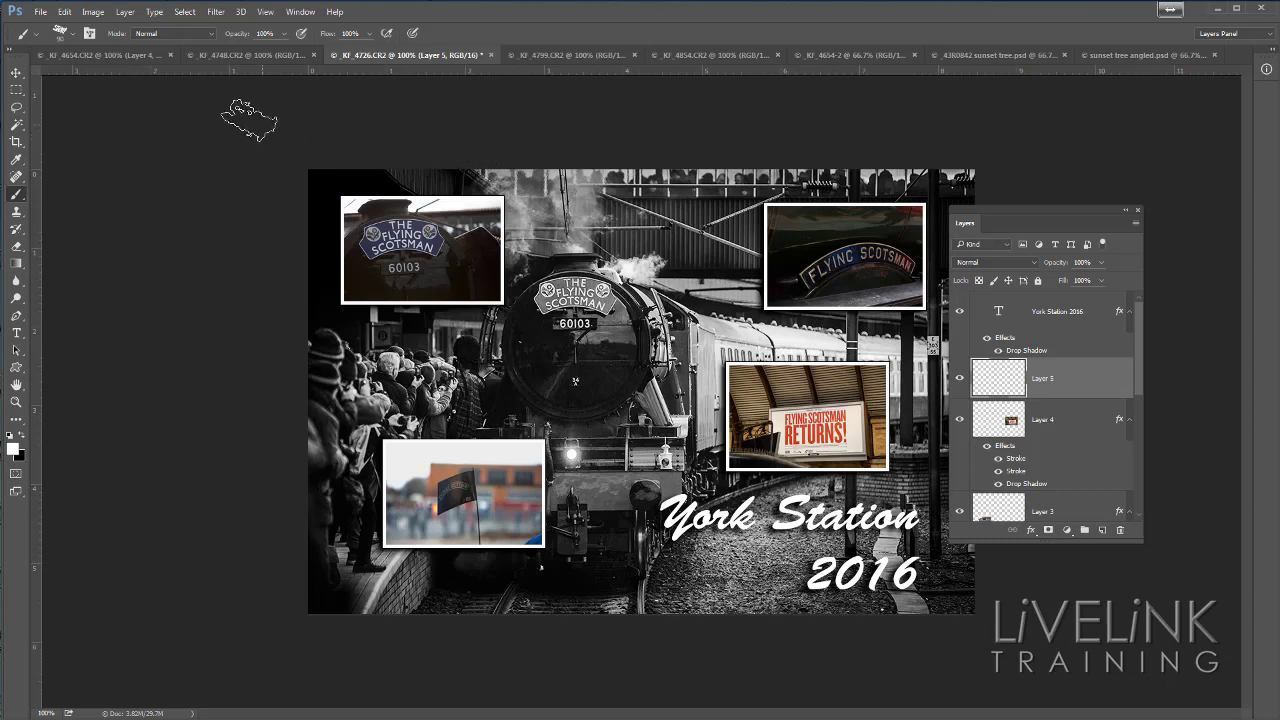
{"action": "left_click", "coordinate": [75, 38]}
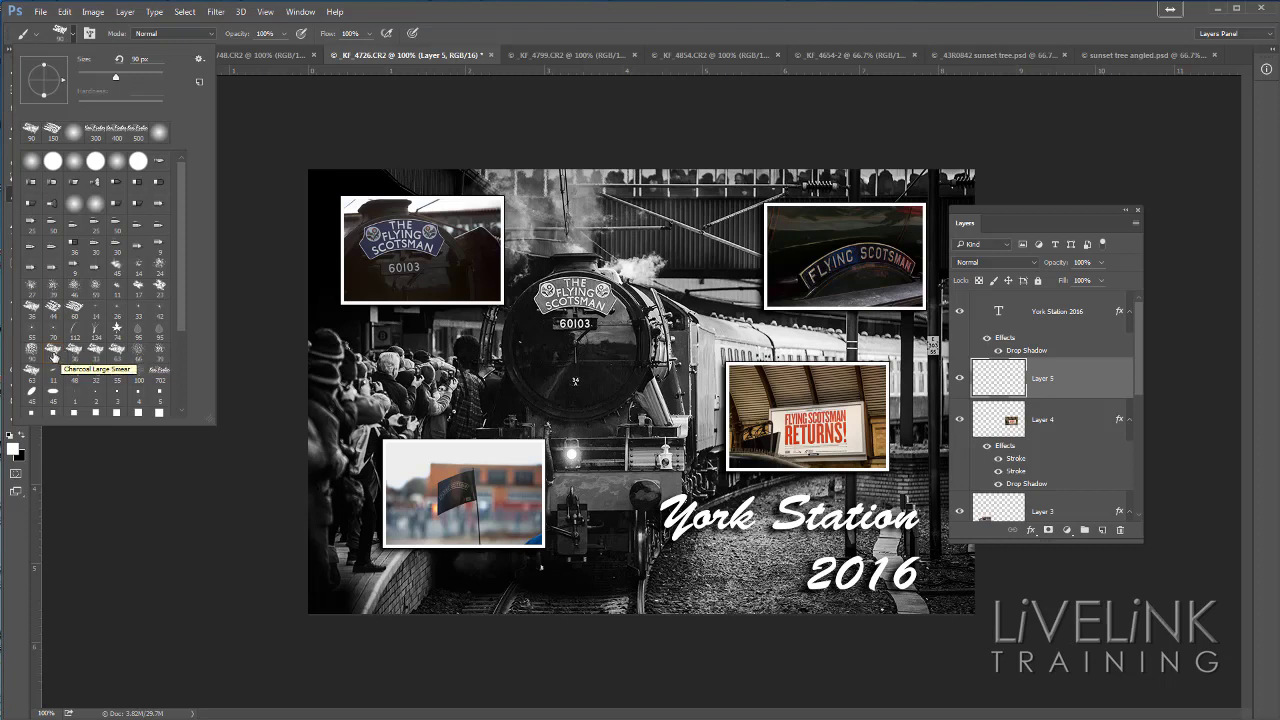
{"action": "left_click", "coordinate": [52, 350]}
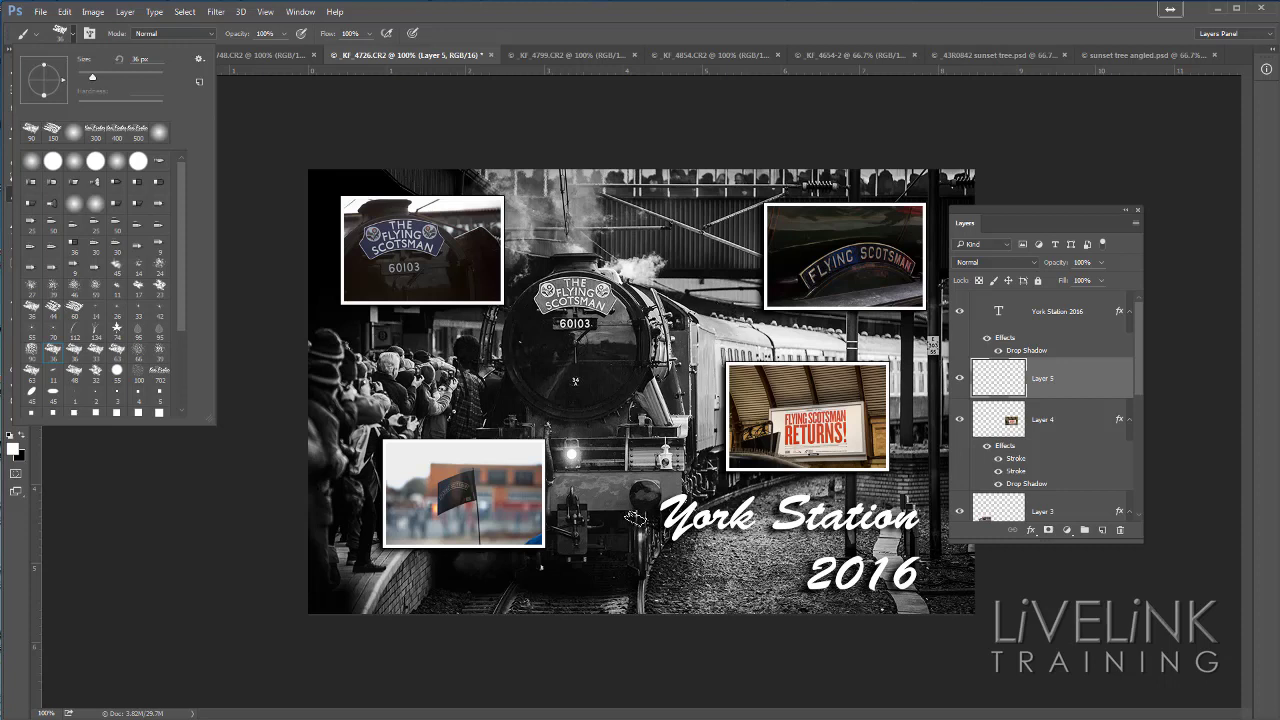
{"action": "left_click", "coordinate": [700, 155]}
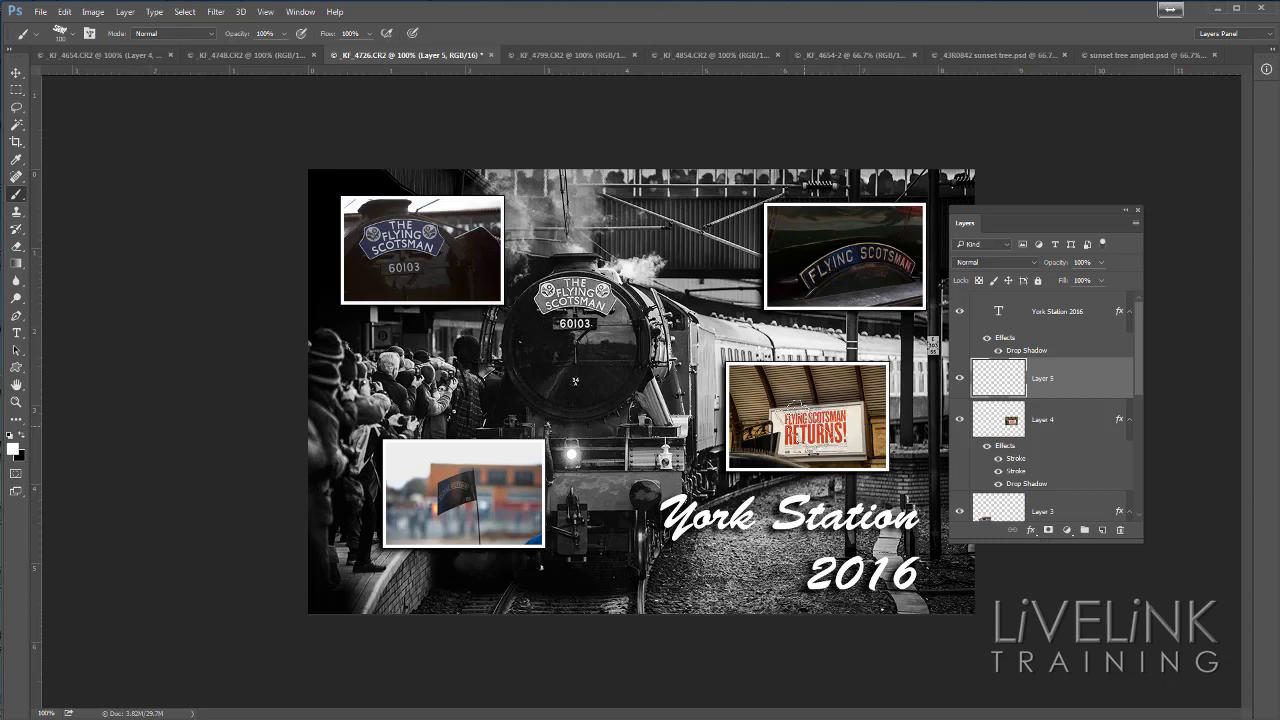
Sample an orange-brown from the billboard photo and paint a rough-edged patch of it behind the York Station 2016 text
{"action": "left_click_drag", "start_coordinate": [800, 440], "coordinate": [790, 402]}
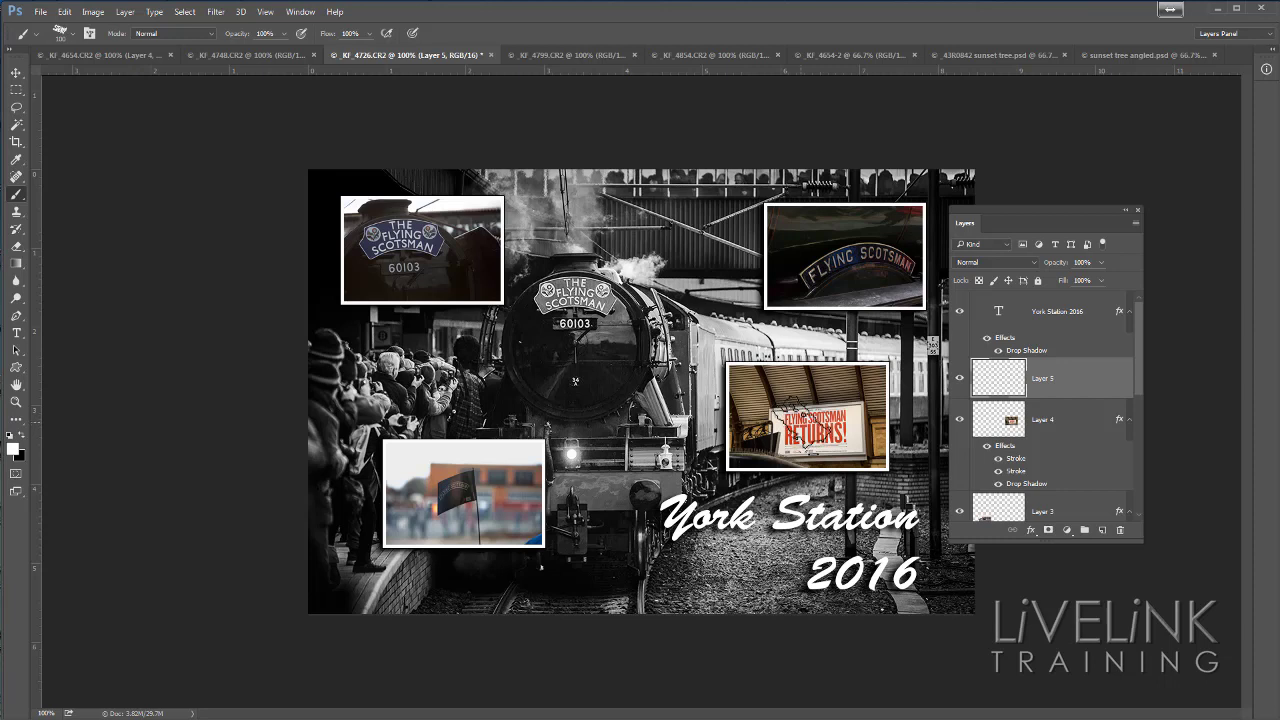
{"action": "key", "text": "alt"}
{"action": "left_click", "coordinate": [885, 435], "text": "alt"}
{"action": "left_click", "coordinate": [884, 436], "text": "alt"}
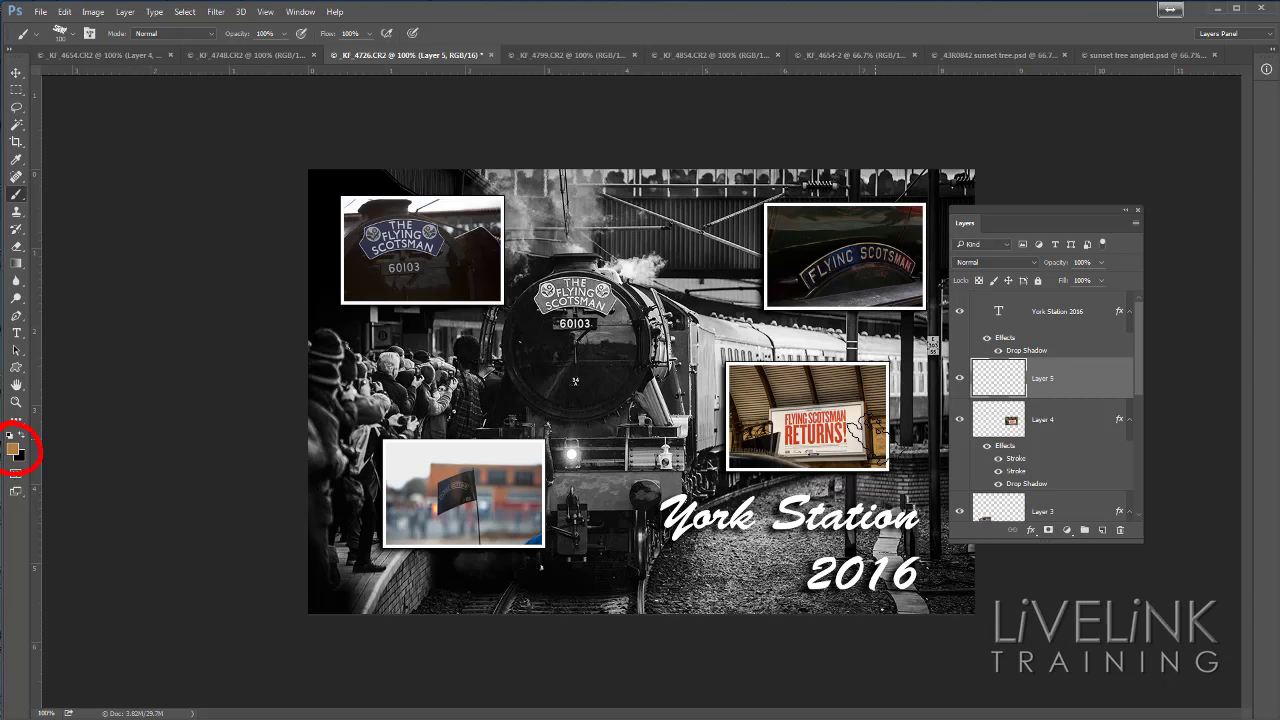
{"action": "mouse_move", "coordinate": [856, 428]}
{"action": "left_mouse_down"}
{"action": "mouse_move", "coordinate": [874, 458]}
{"action": "mouse_move", "coordinate": [832, 420]}
{"action": "left_mouse_up"}
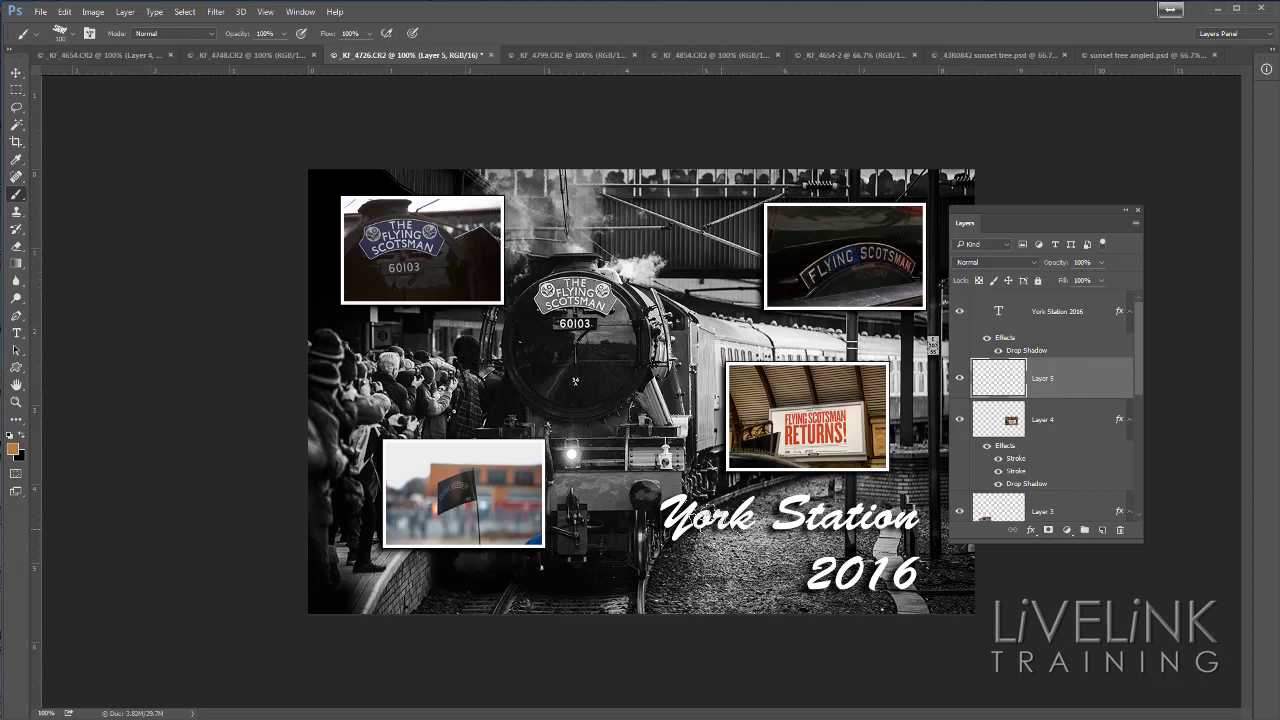
{"action": "mouse_move", "coordinate": [648, 495]}
{"action": "left_mouse_down"}
{"action": "mouse_move", "coordinate": [708, 497]}
{"action": "mouse_move", "coordinate": [728, 522]}
{"action": "mouse_move", "coordinate": [698, 547]}
{"action": "mouse_move", "coordinate": [713, 562]}
{"action": "mouse_move", "coordinate": [848, 552]}
{"action": "mouse_move", "coordinate": [808, 507]}
{"action": "mouse_move", "coordinate": [858, 512]}
{"action": "mouse_move", "coordinate": [883, 542]}
{"action": "mouse_move", "coordinate": [826, 562]}
{"action": "mouse_move", "coordinate": [918, 556]}
{"action": "left_mouse_up"}
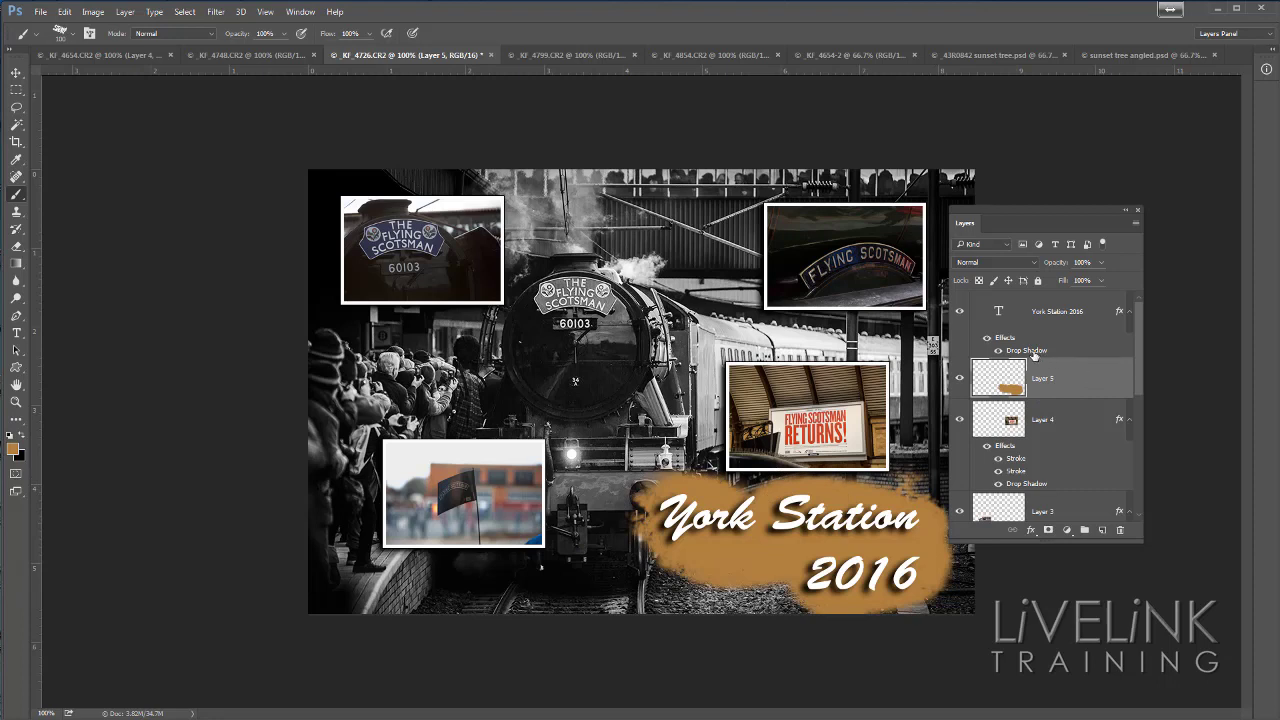
Copy the York Station 2016 text's drop shadow effect onto the painted patch on Layer 5
{"action": "left_click", "coordinate": [1012, 385], "text": "ctrl"}
{"action": "left_click_drag", "start_coordinate": [1005, 339], "coordinate": [1014, 386]}
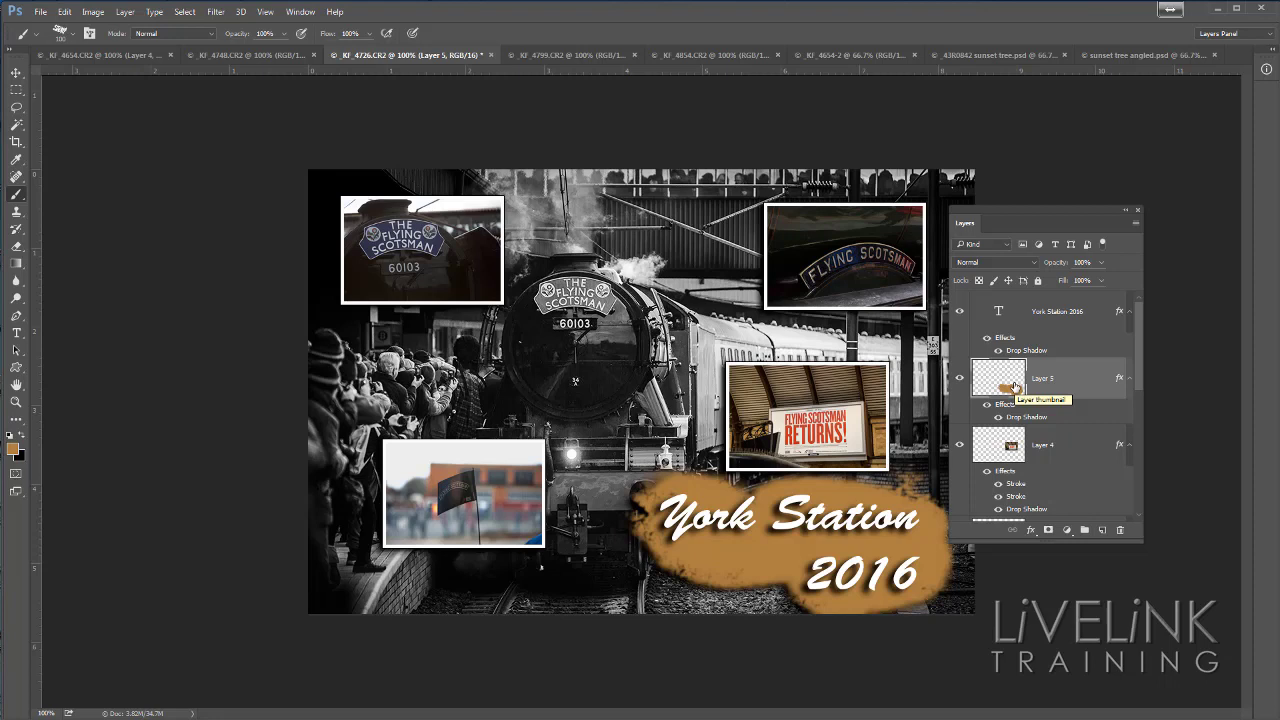
{"action": "left_click_drag", "start_coordinate": [1015, 386], "coordinate": [622, 274]}
Unlock the Background train picture into a normal layer and lower its opacity to 77%
{"action": "left_click_drag", "start_coordinate": [1140, 323], "coordinate": [1151, 457]}
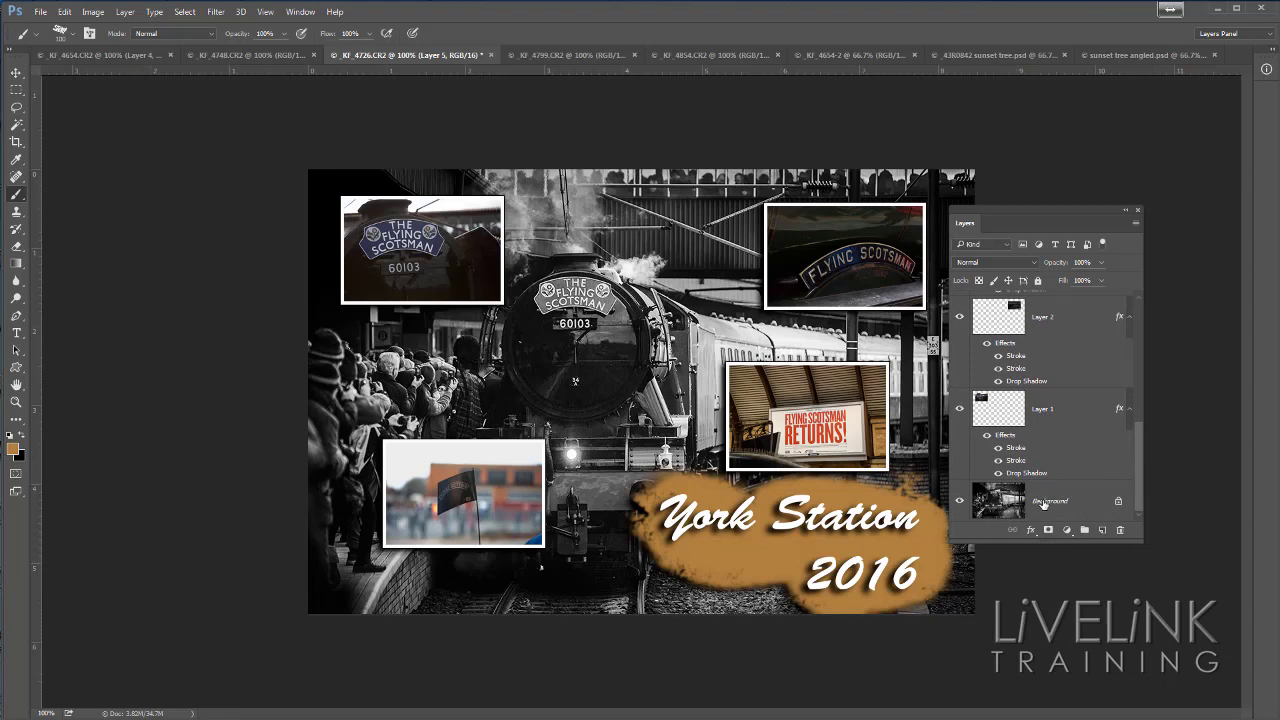
{"action": "left_click", "coordinate": [1076, 510]}
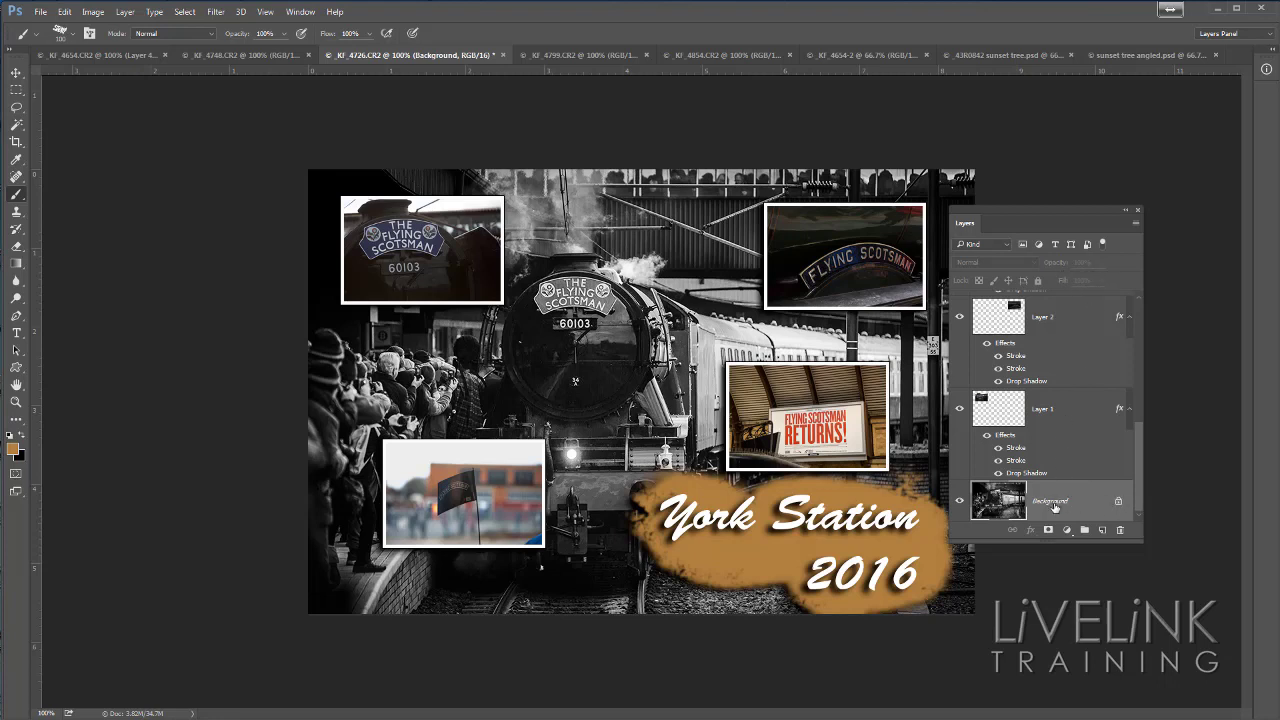
{"action": "left_click_drag", "start_coordinate": [1119, 502], "coordinate": [1122, 530]}
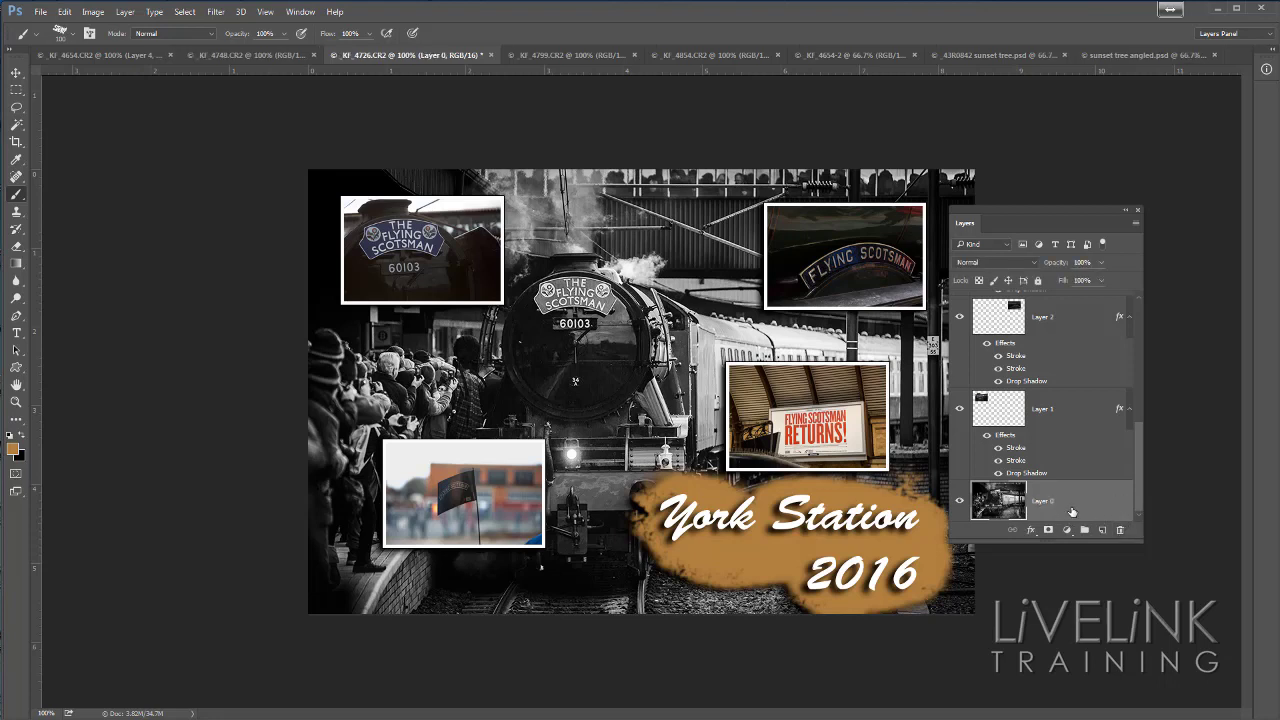
{"action": "left_click", "coordinate": [1101, 263]}
{"action": "left_click_drag", "start_coordinate": [1101, 281], "coordinate": [1085, 283]}
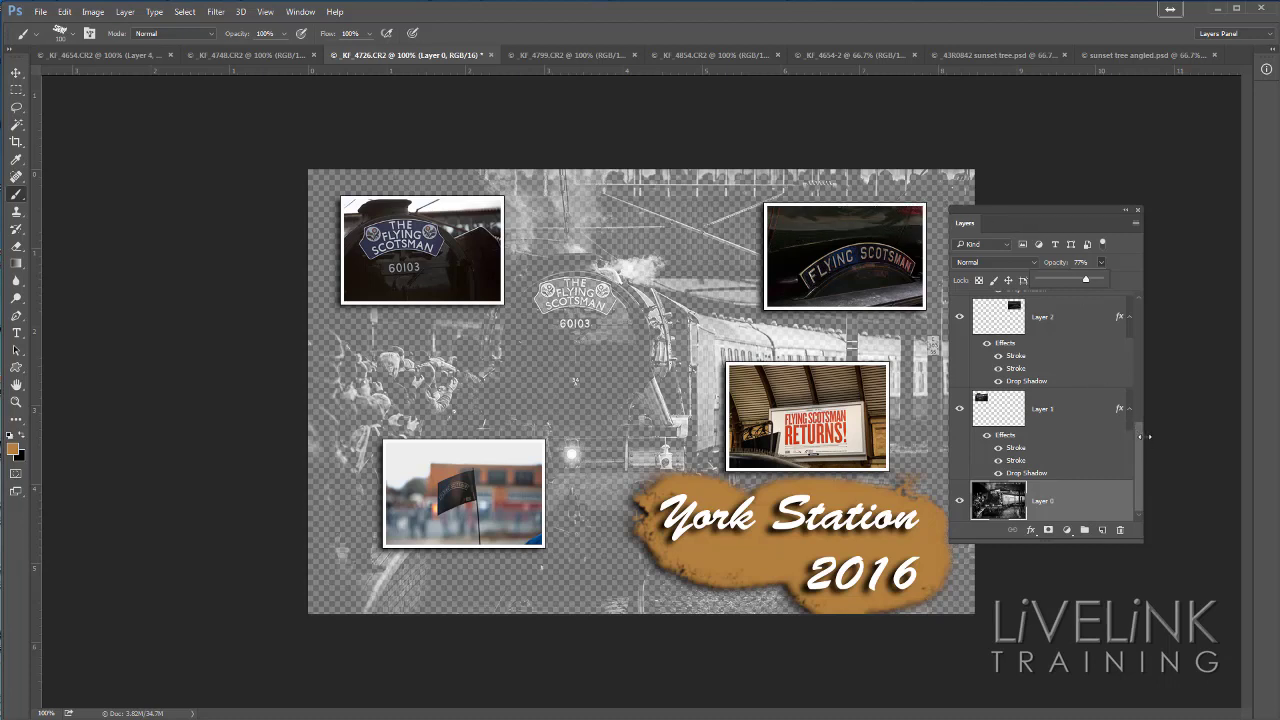
Add a new layer beneath the train picture's Layer 0 and fill it with white
{"action": "left_click", "coordinate": [1103, 532]}
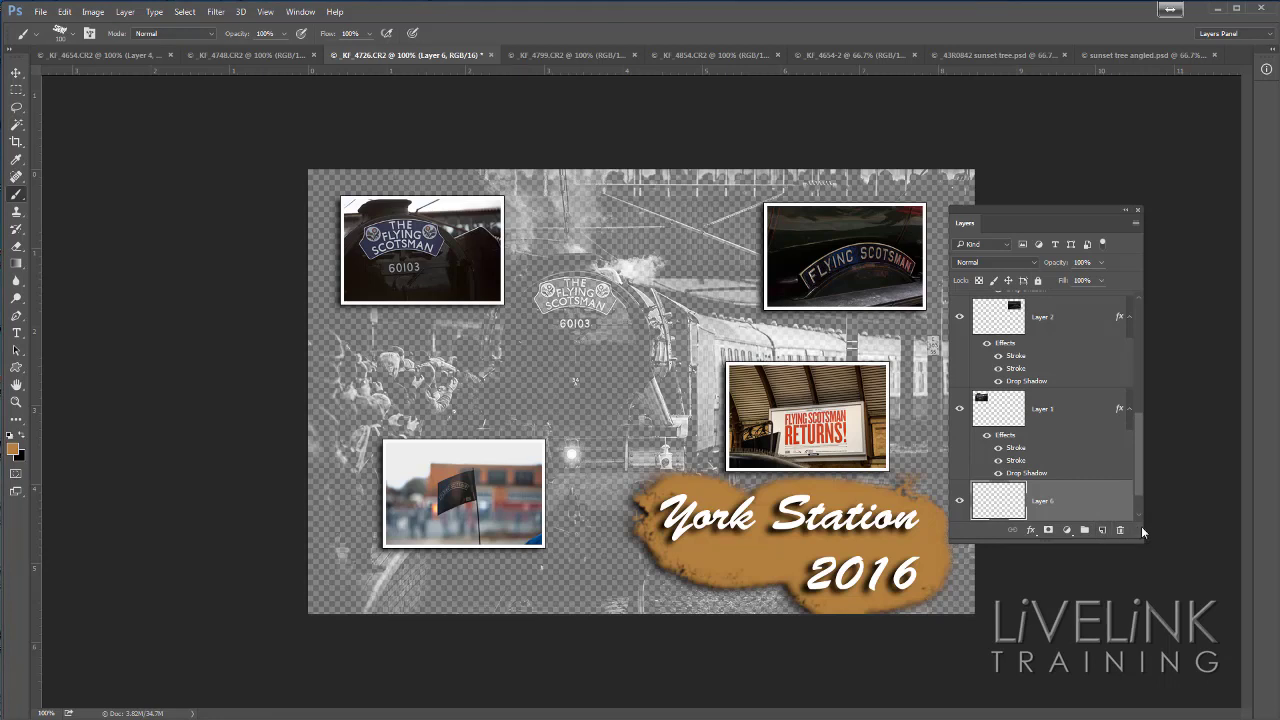
{"action": "left_click_drag", "start_coordinate": [1138, 472], "coordinate": [1135, 496]}
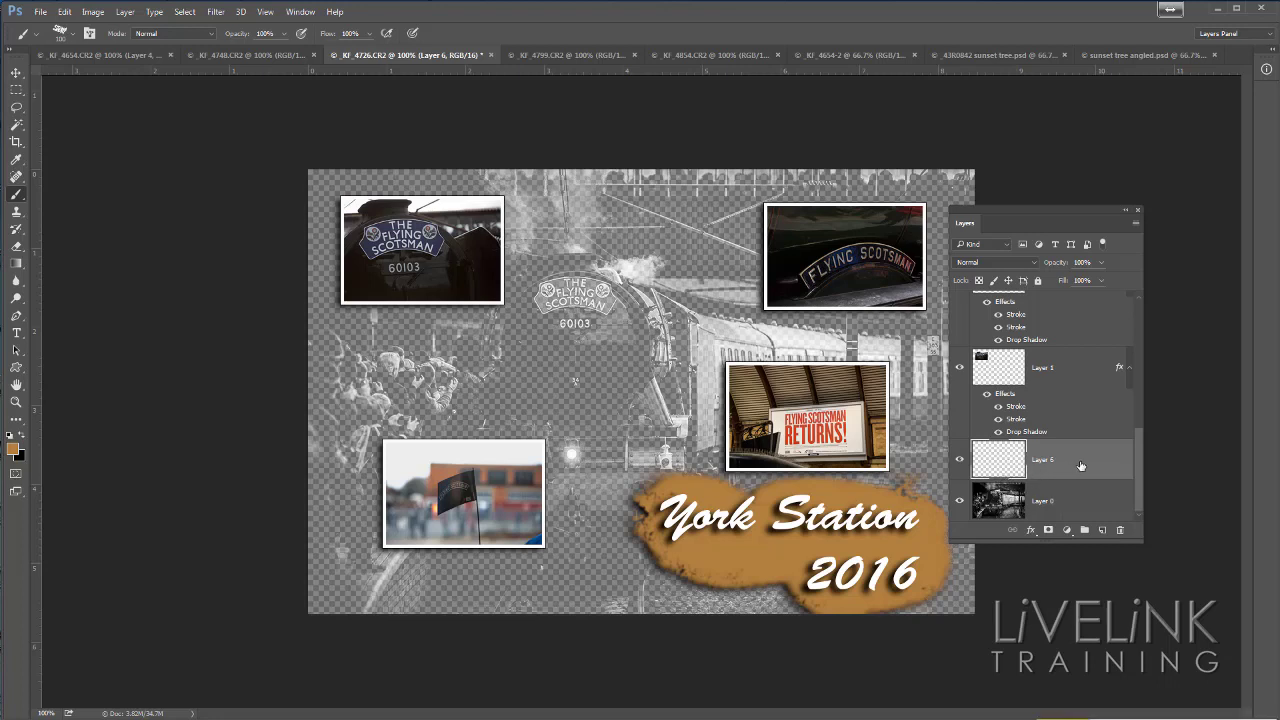
{"action": "left_click_drag", "start_coordinate": [1073, 467], "coordinate": [1068, 511]}
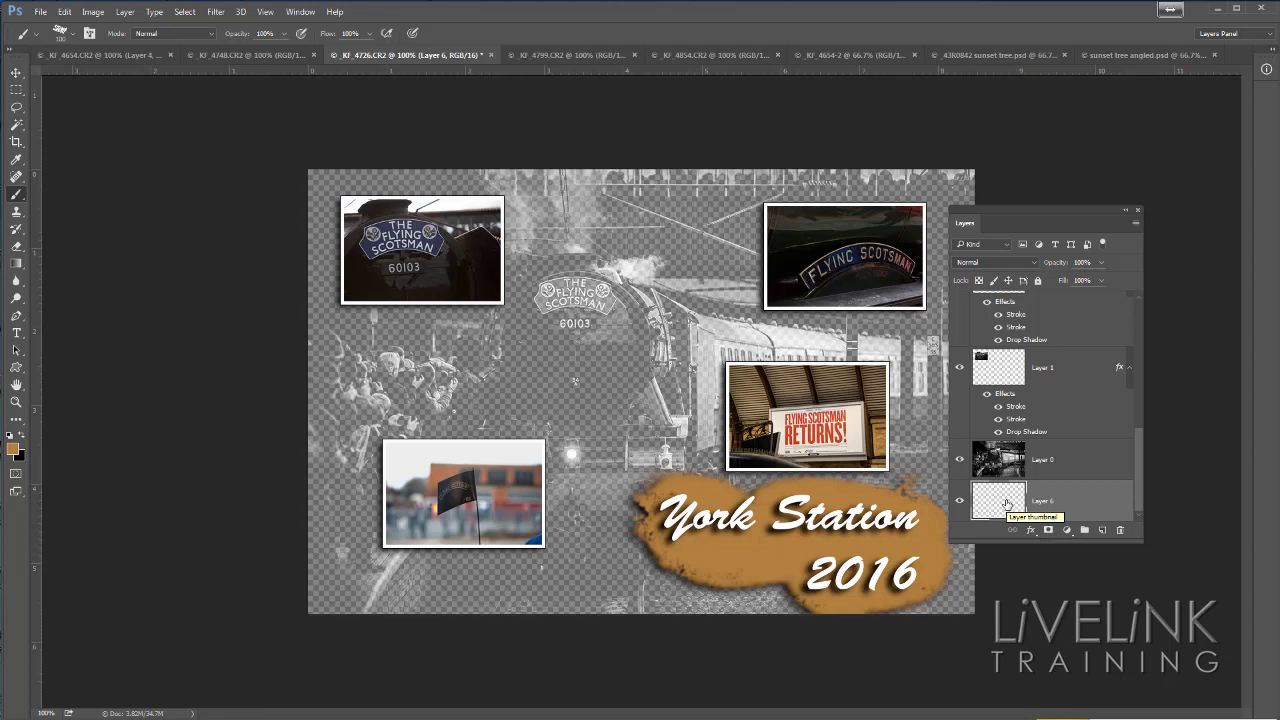
{"action": "key", "text": "d"}
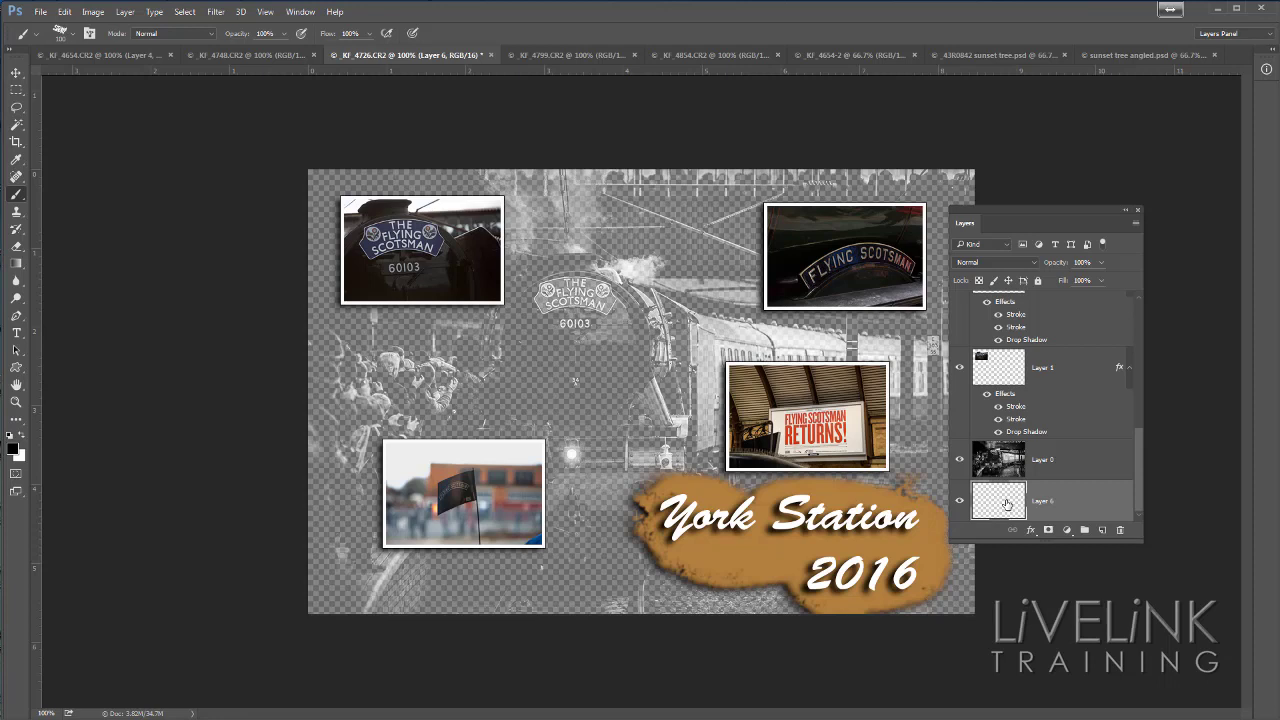
{"action": "key", "text": "x"}
{"action": "key", "text": "alt+BackSpace"}
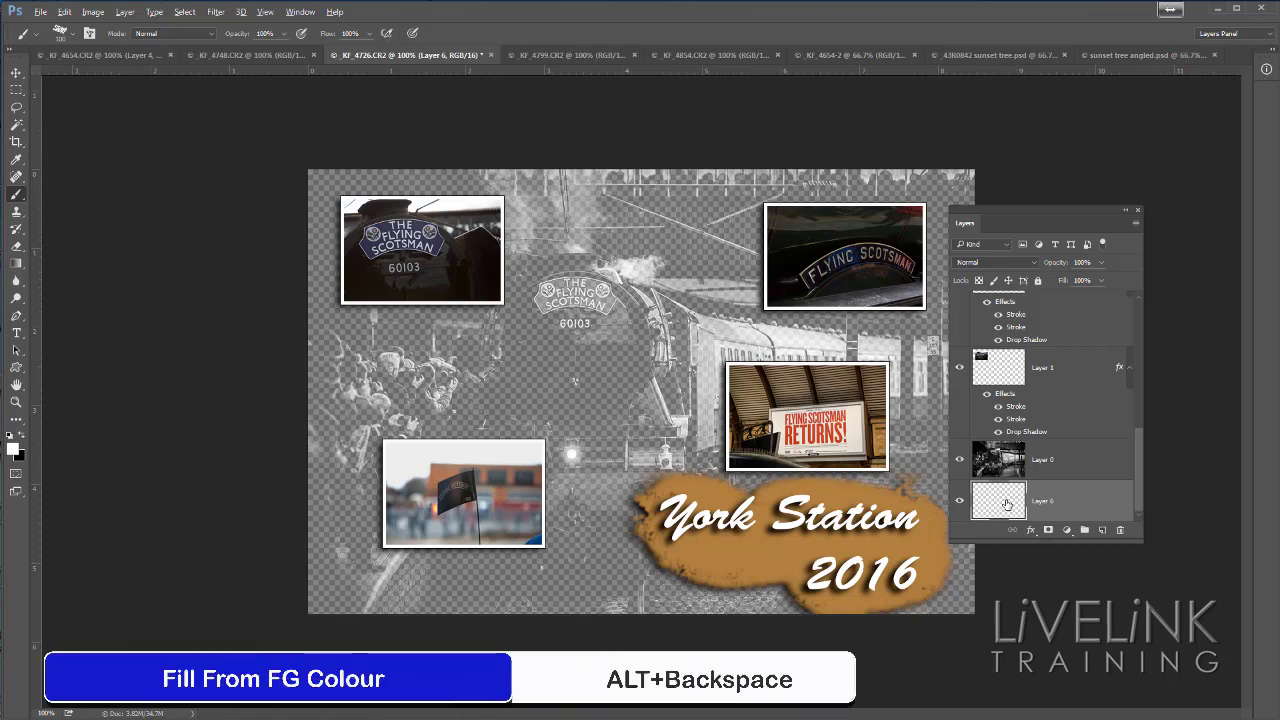
{"action": "key", "text": "alt+BackSpace"}
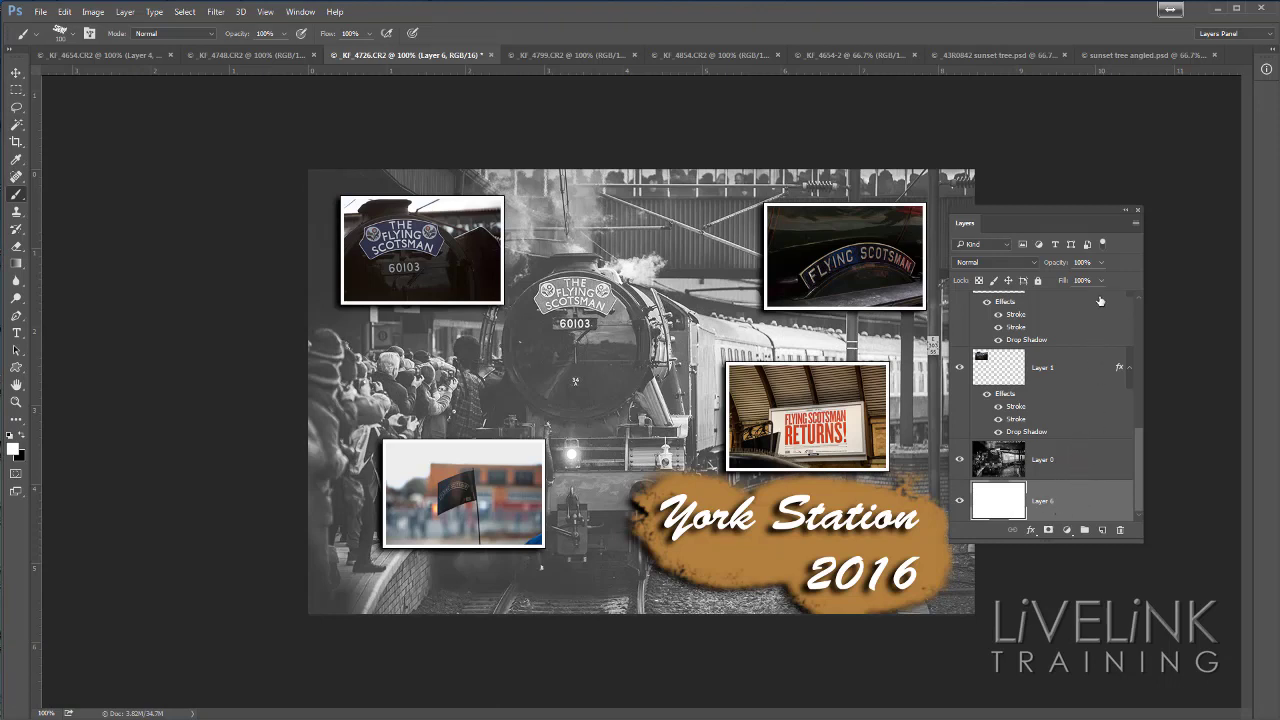
Set the opacity of the train picture on Layer 0 to 64%
{"action": "left_click", "coordinate": [1088, 452]}
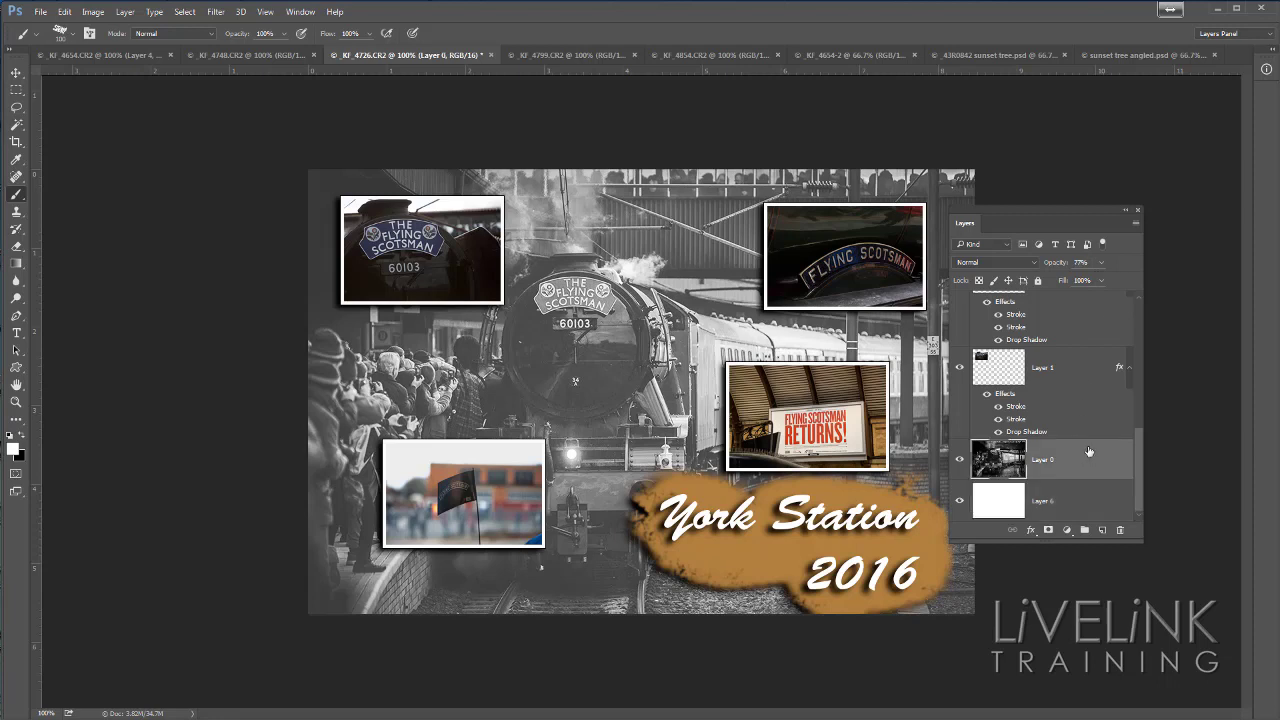
{"action": "left_click", "coordinate": [1101, 280]}
{"action": "mouse_move", "coordinate": [1101, 279]}
{"action": "left_mouse_down"}
{"action": "mouse_move", "coordinate": [1067, 282]}
{"action": "mouse_move", "coordinate": [1092, 283]}
{"action": "left_mouse_up"}
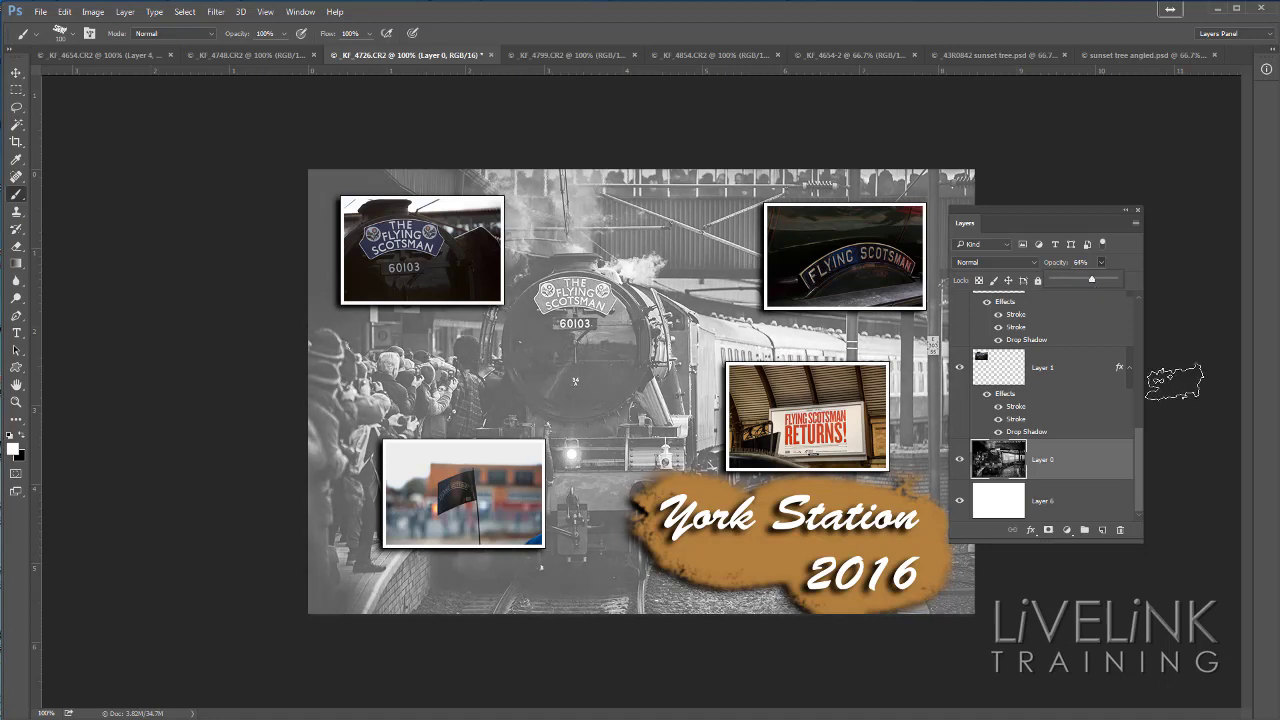
{"action": "left_click", "coordinate": [1079, 390]}
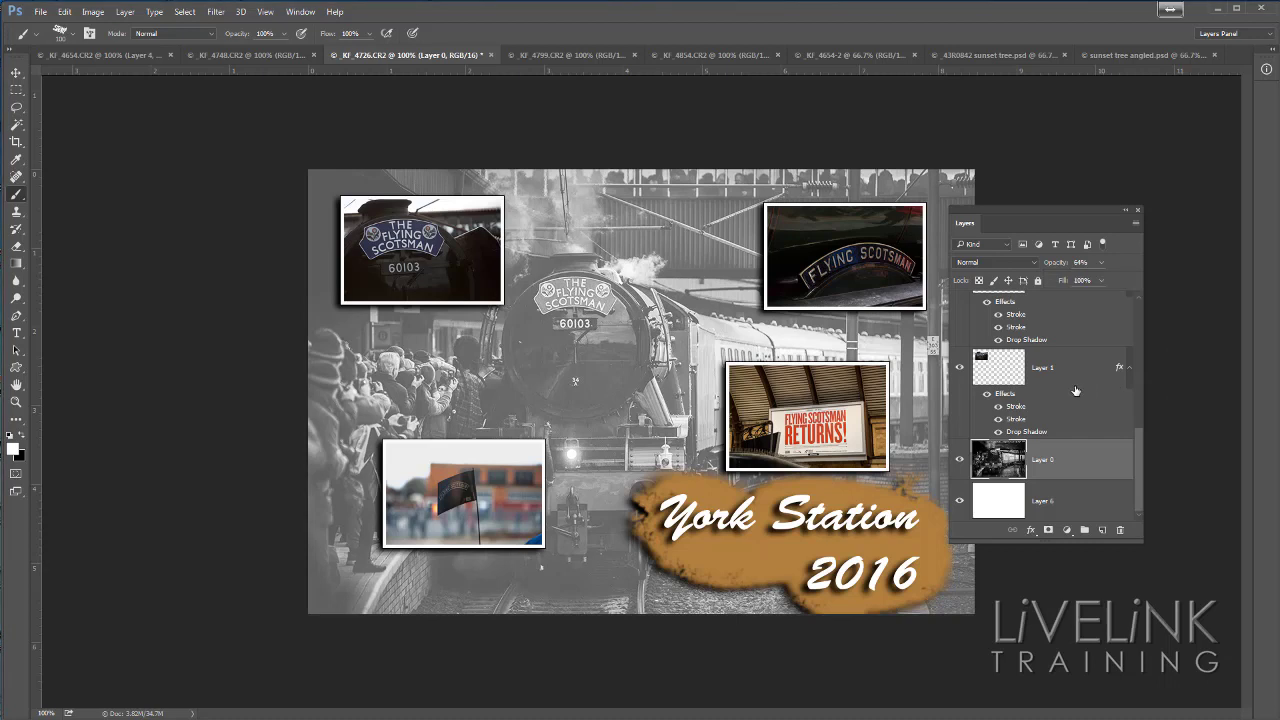